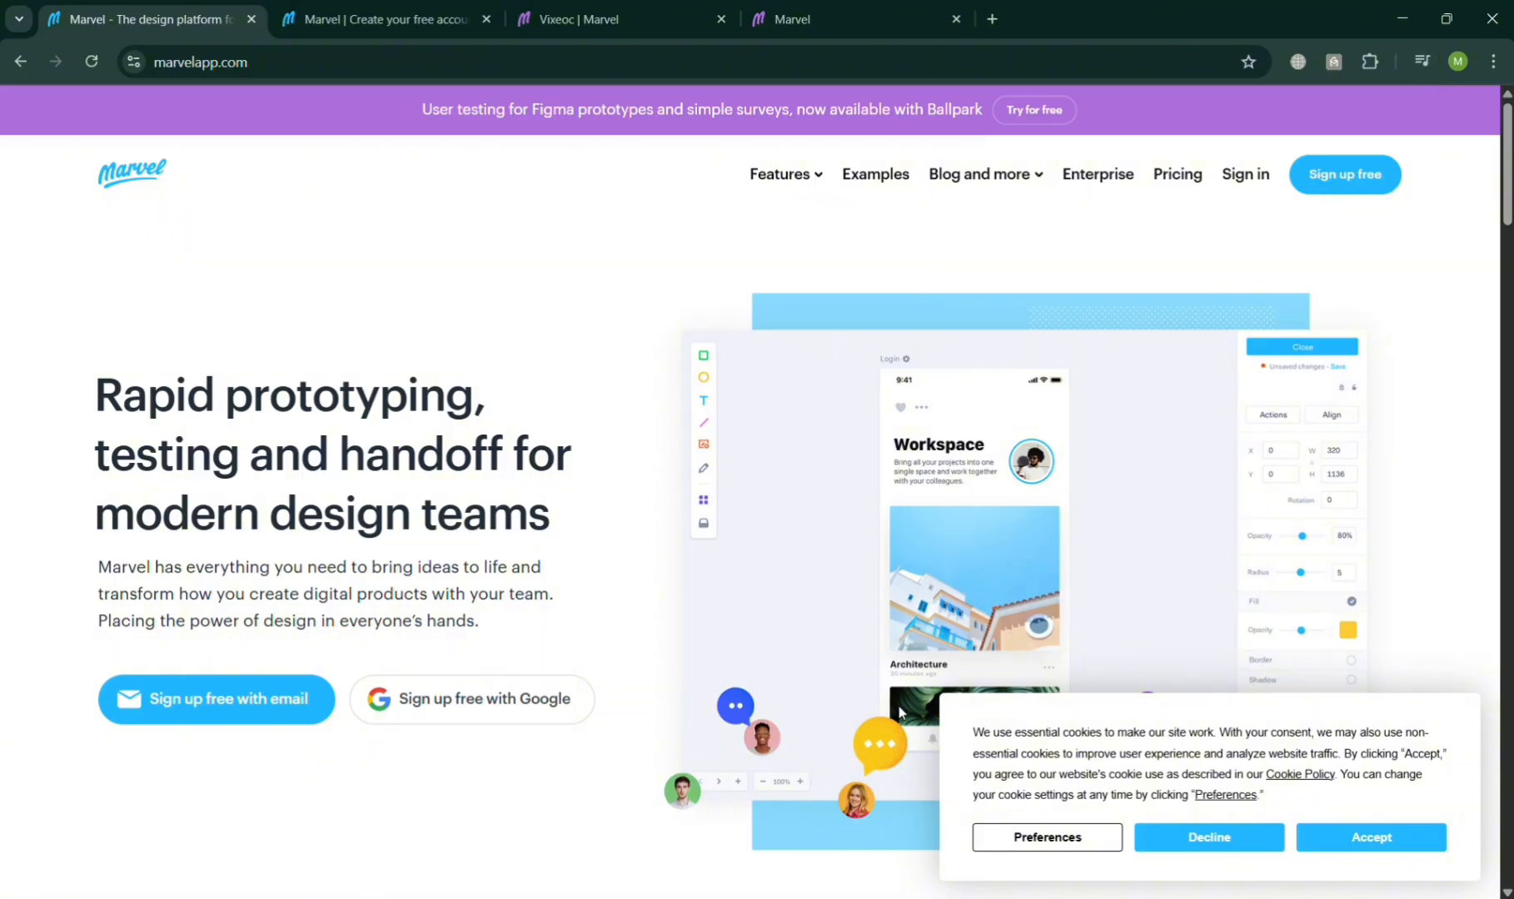
# Step: Decline the cookie banner and scroll through the Marvel homepage to review what it offers
pyautogui.click(1224, 848)
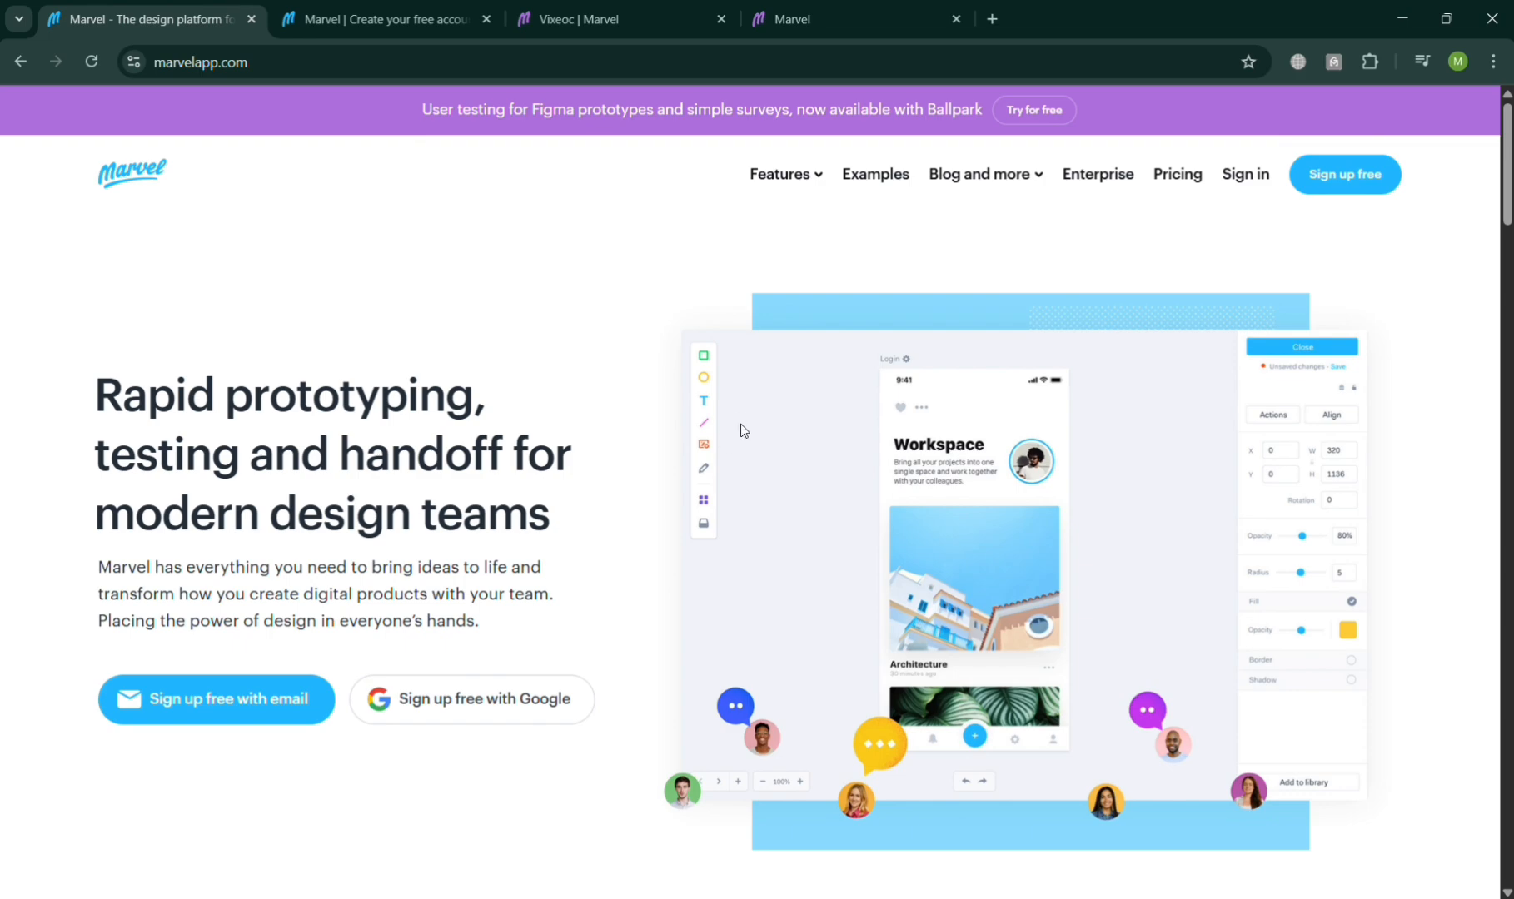
pyautogui.scroll(-15, 781, 355)
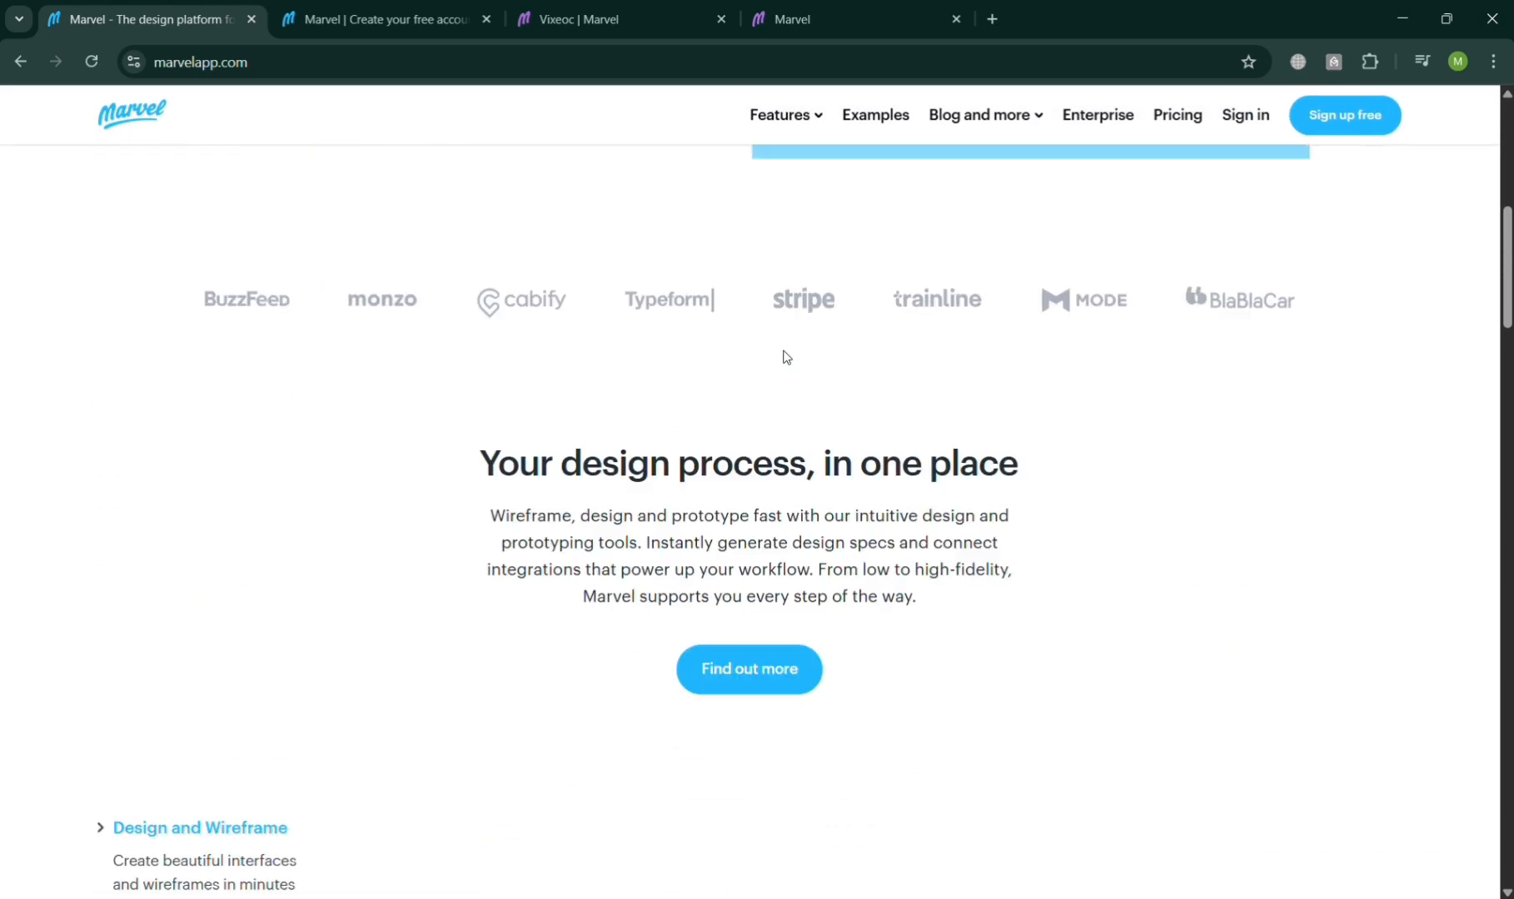
pyautogui.scroll(-12, 775, 393)
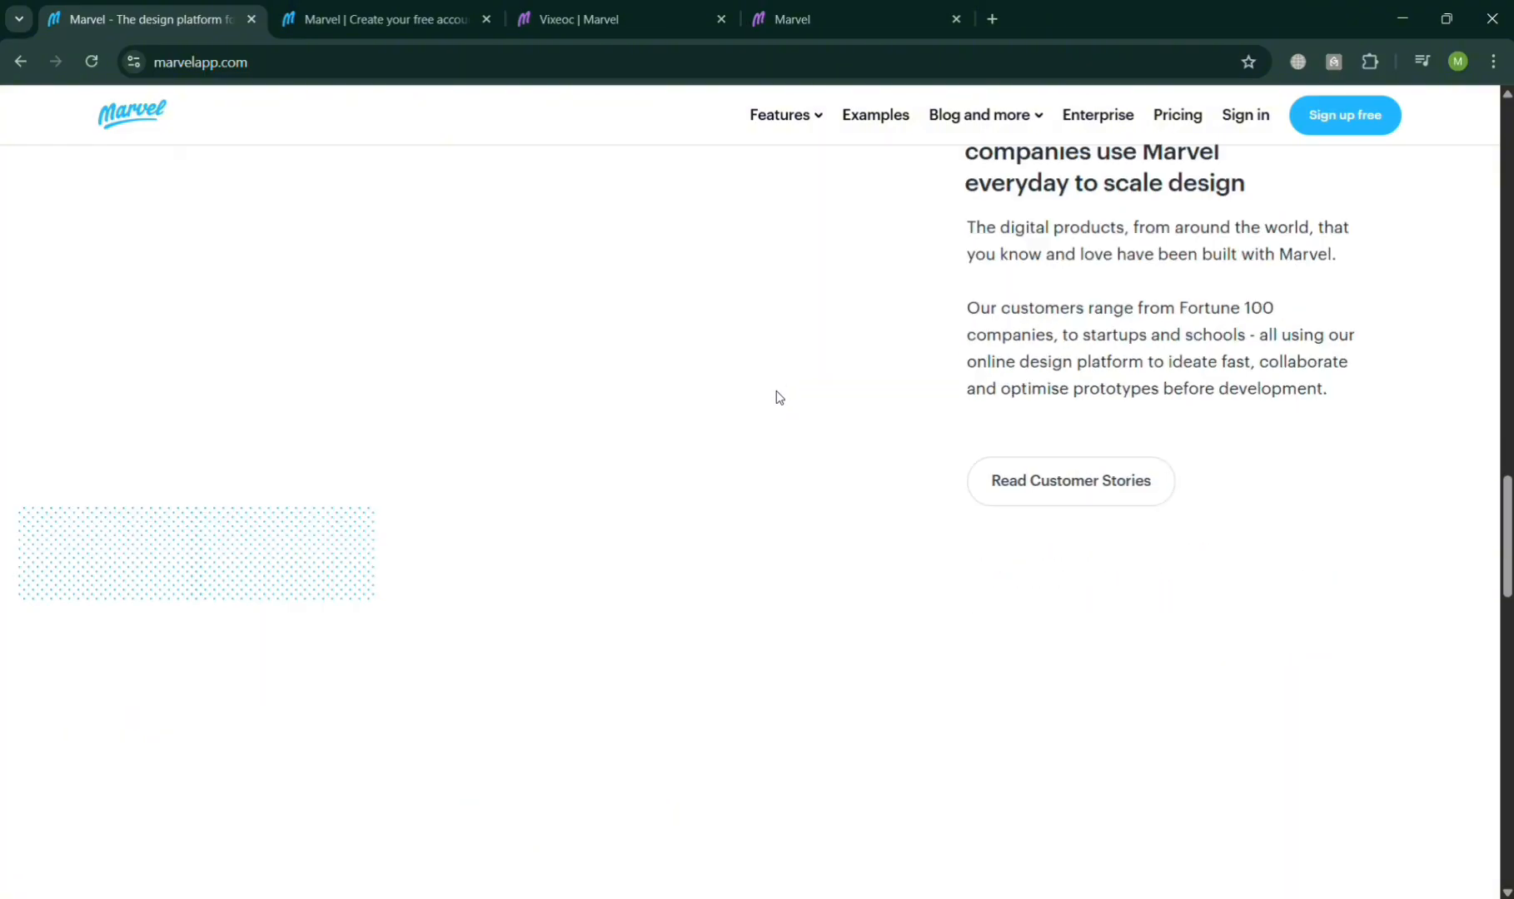
pyautogui.scroll(-9, 772, 388)
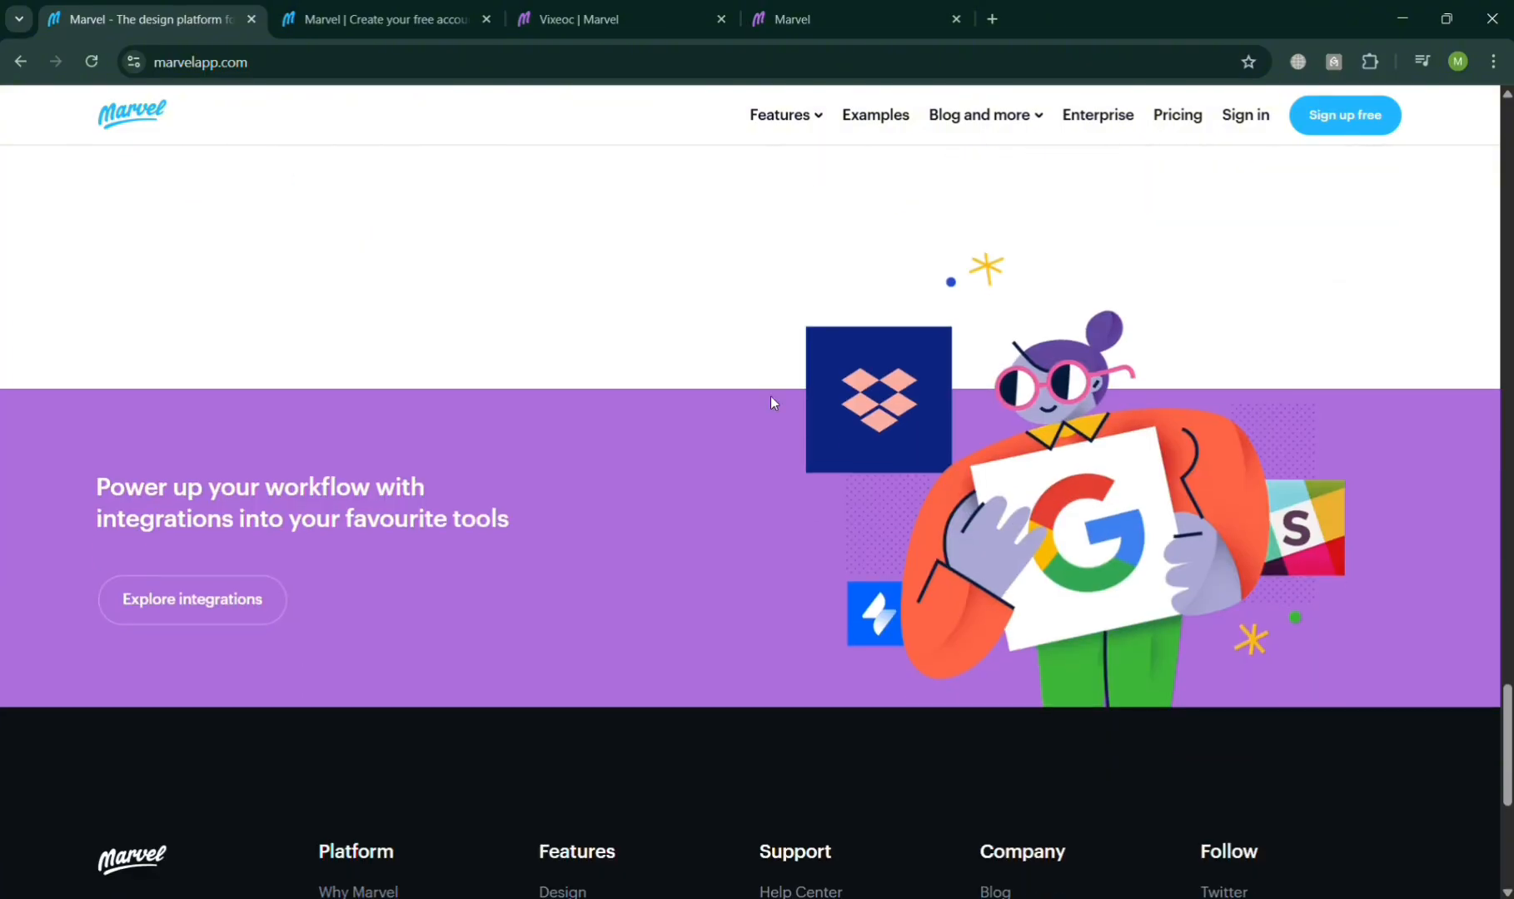
pyautogui.scroll(10, 778, 403)
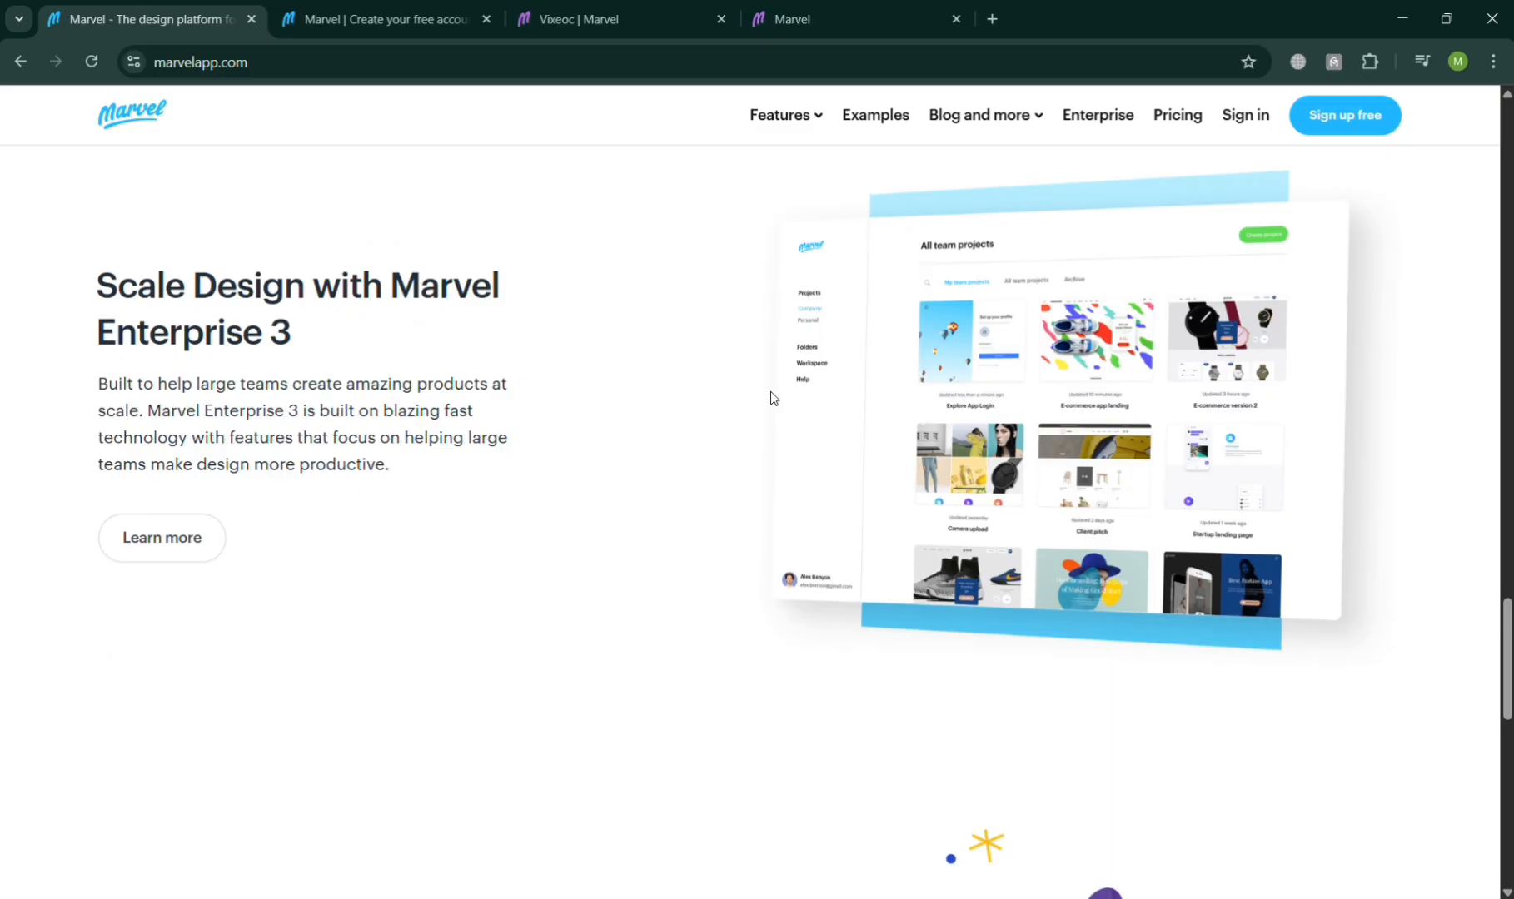
pyautogui.scroll(1, 771, 398)
pyautogui.scroll(12, 771, 398)
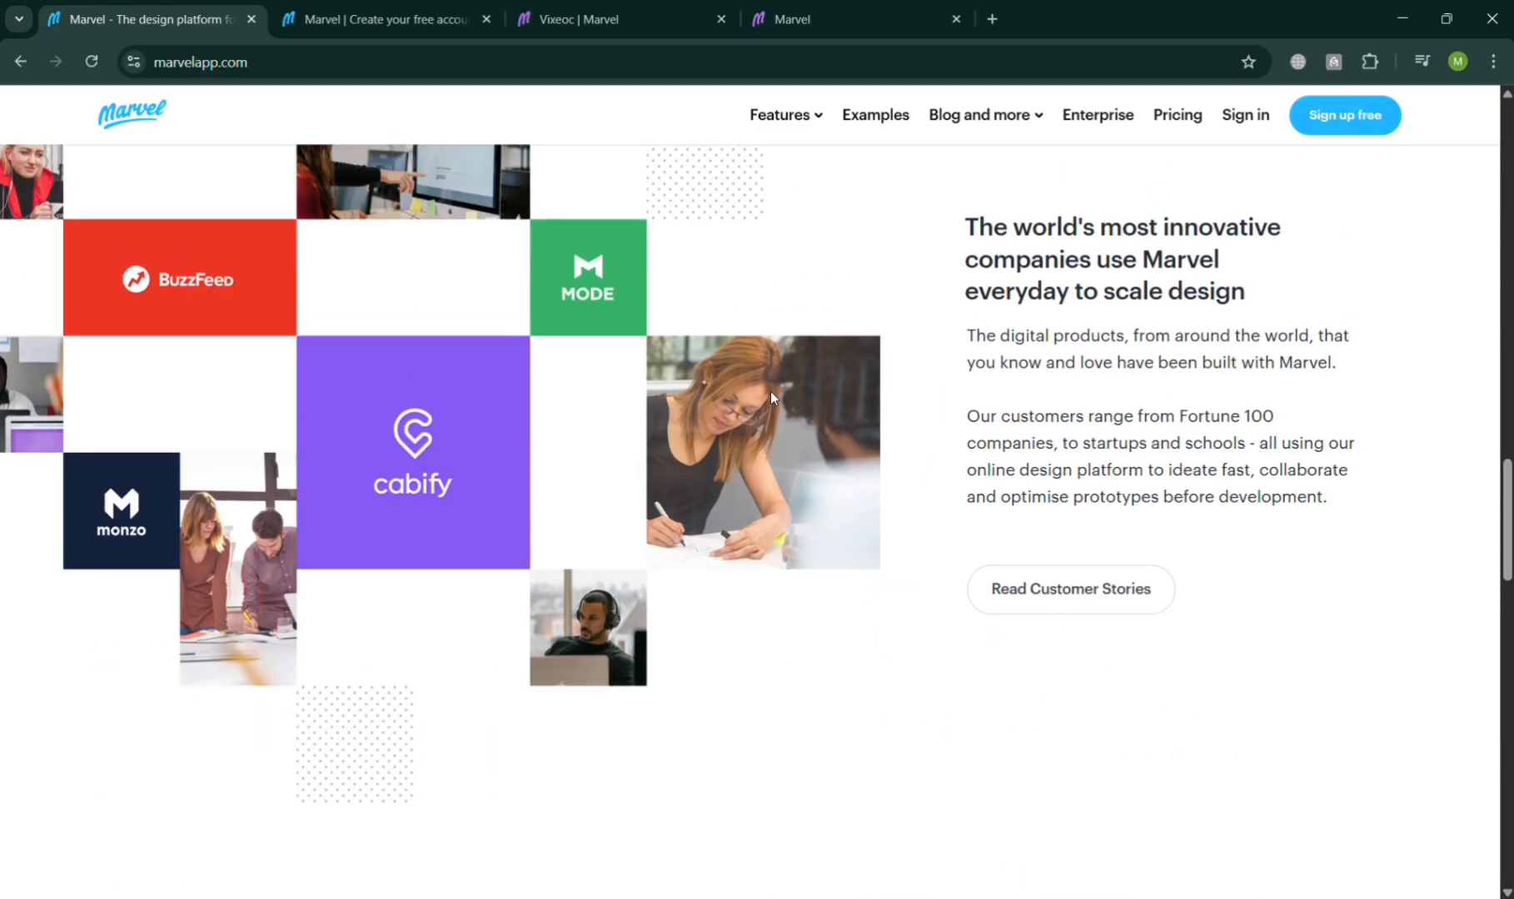
pyautogui.scroll(8, 783, 405)
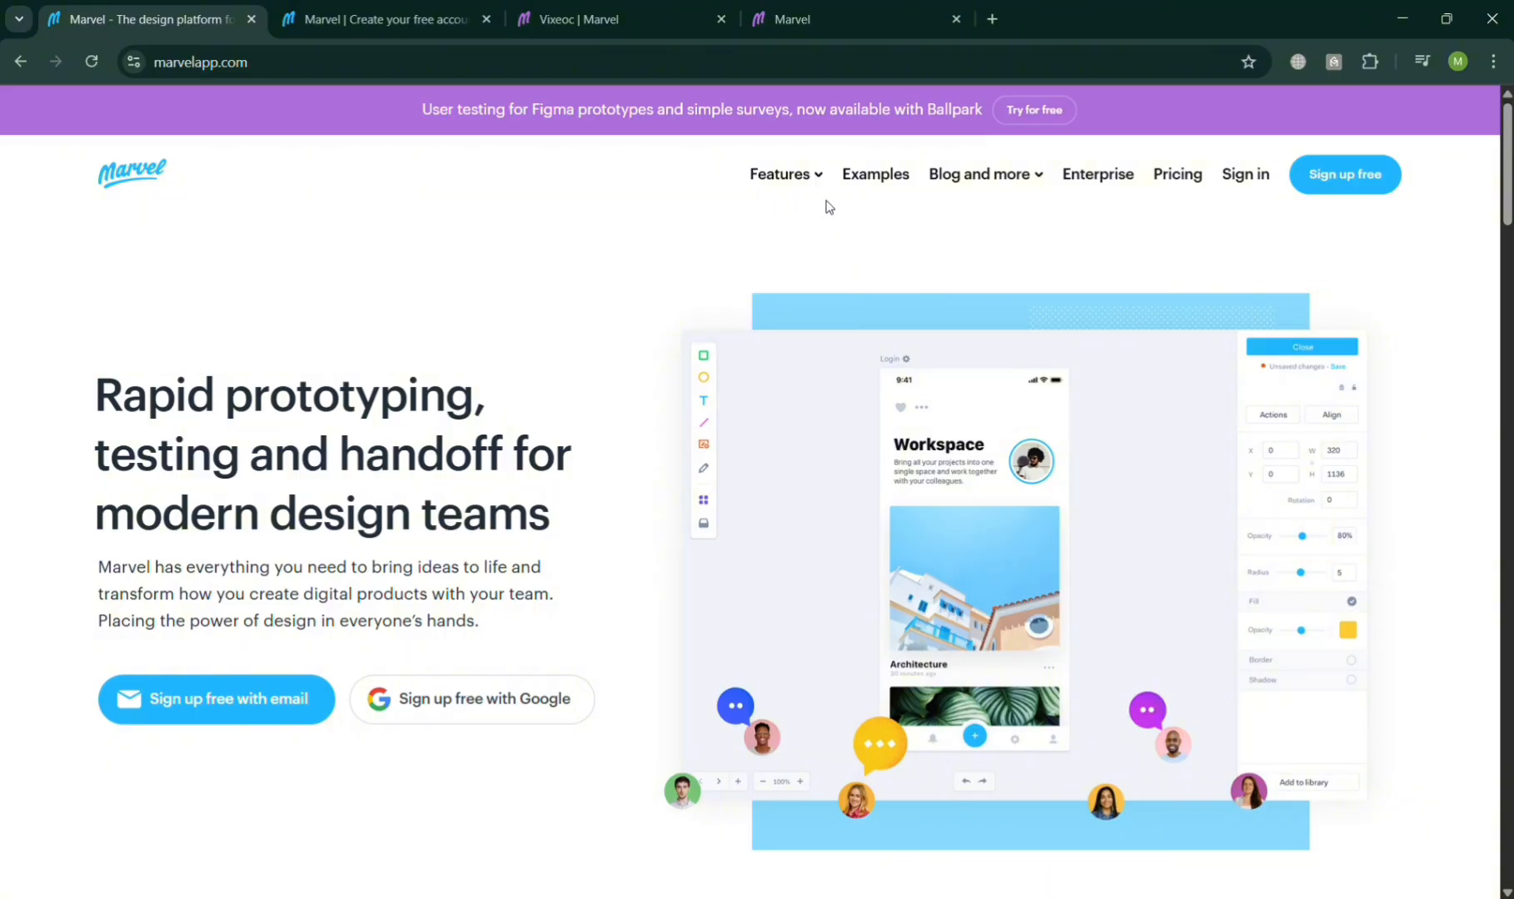
pyautogui.moveTo(806, 180)
# Step: Look over the sign-up page and the Vixeoc project page in the other tabs
pyautogui.click(344, 4)
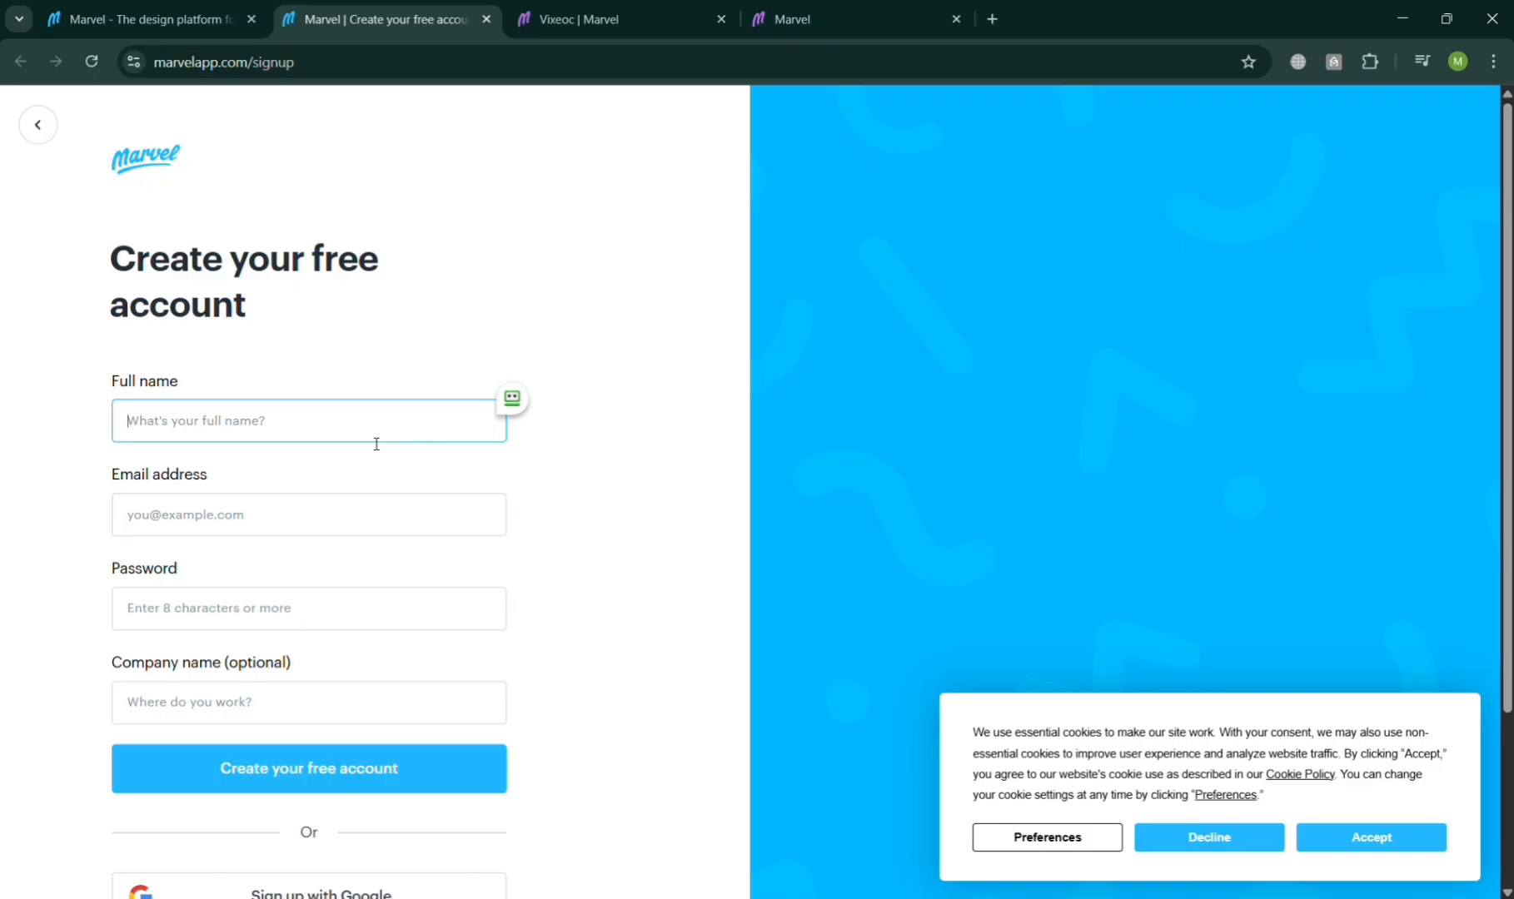
pyautogui.scroll(-2, 336, 530)
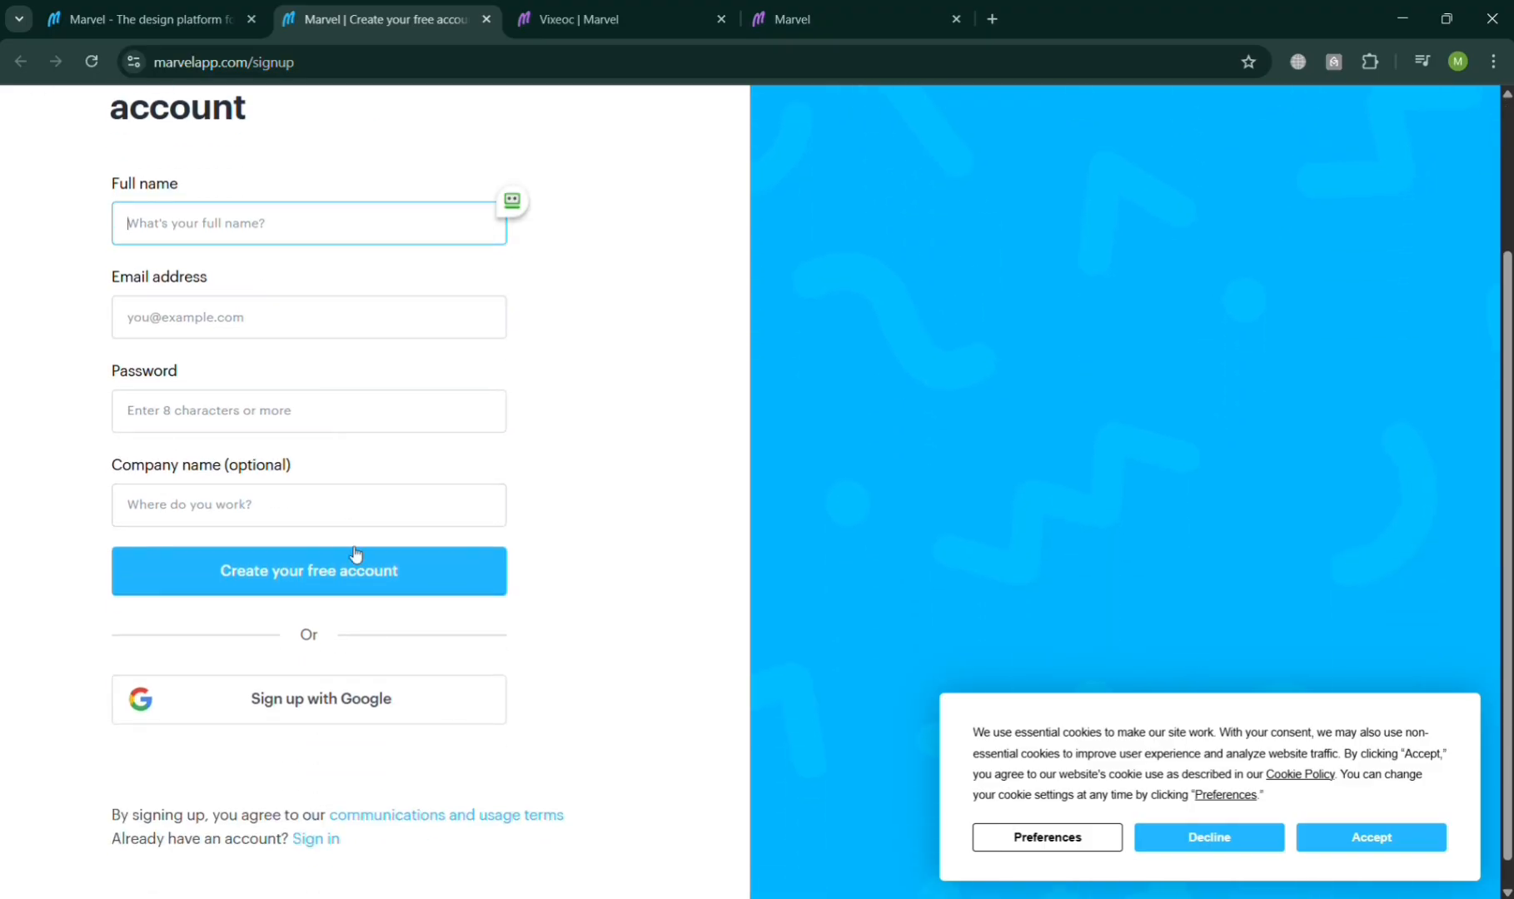
pyautogui.click(595, 5)
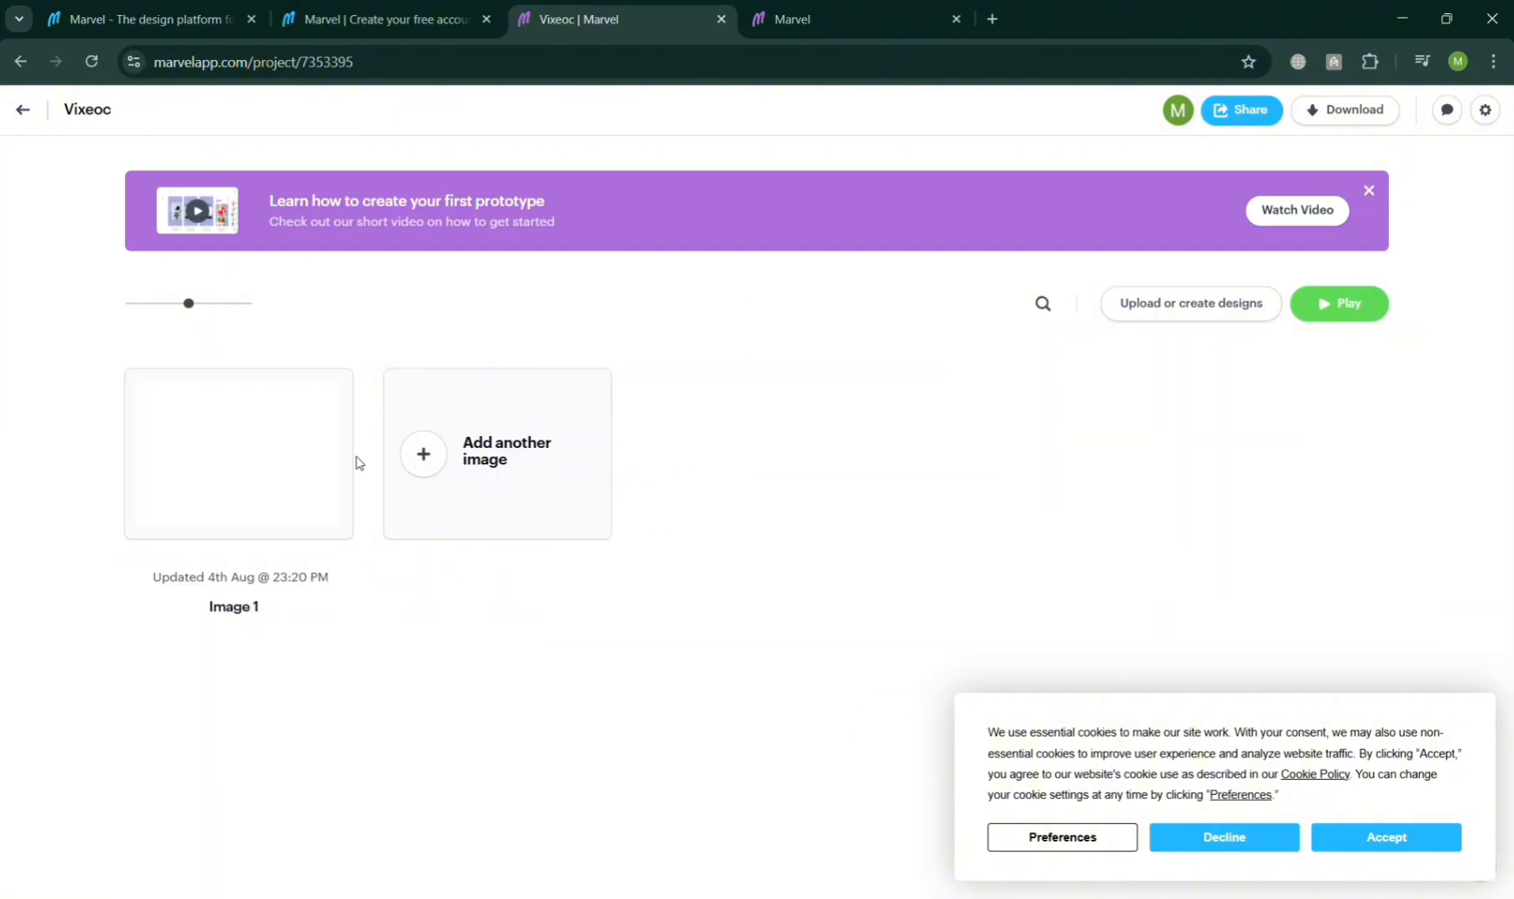
# Step: Open the Image 1 design editor tab and accept the cookie banner
pyautogui.click(877, 6)
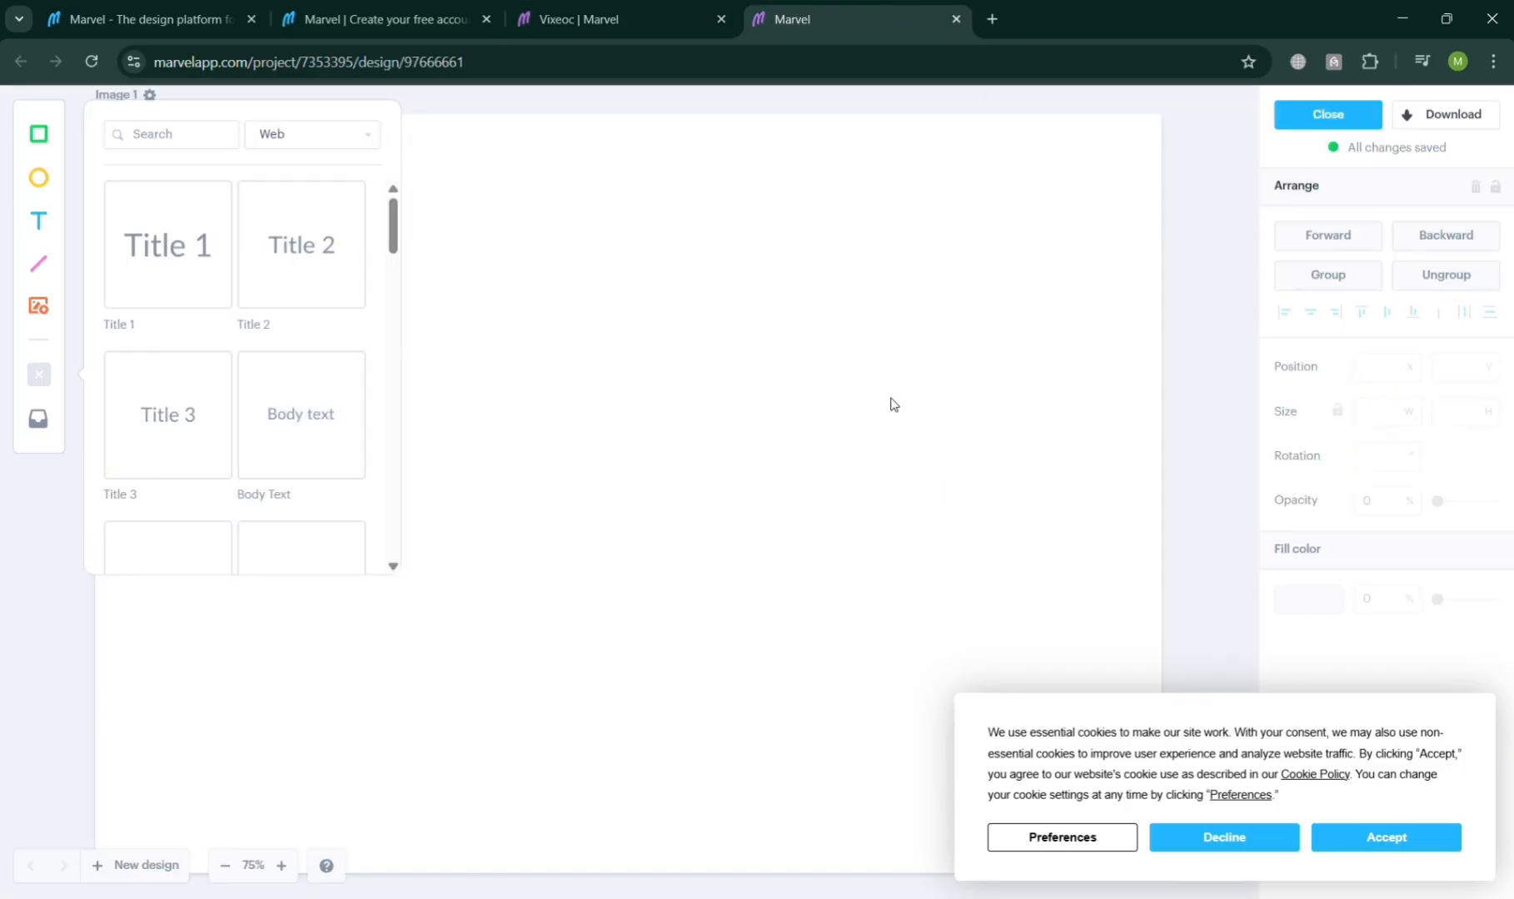
pyautogui.click(1407, 836)
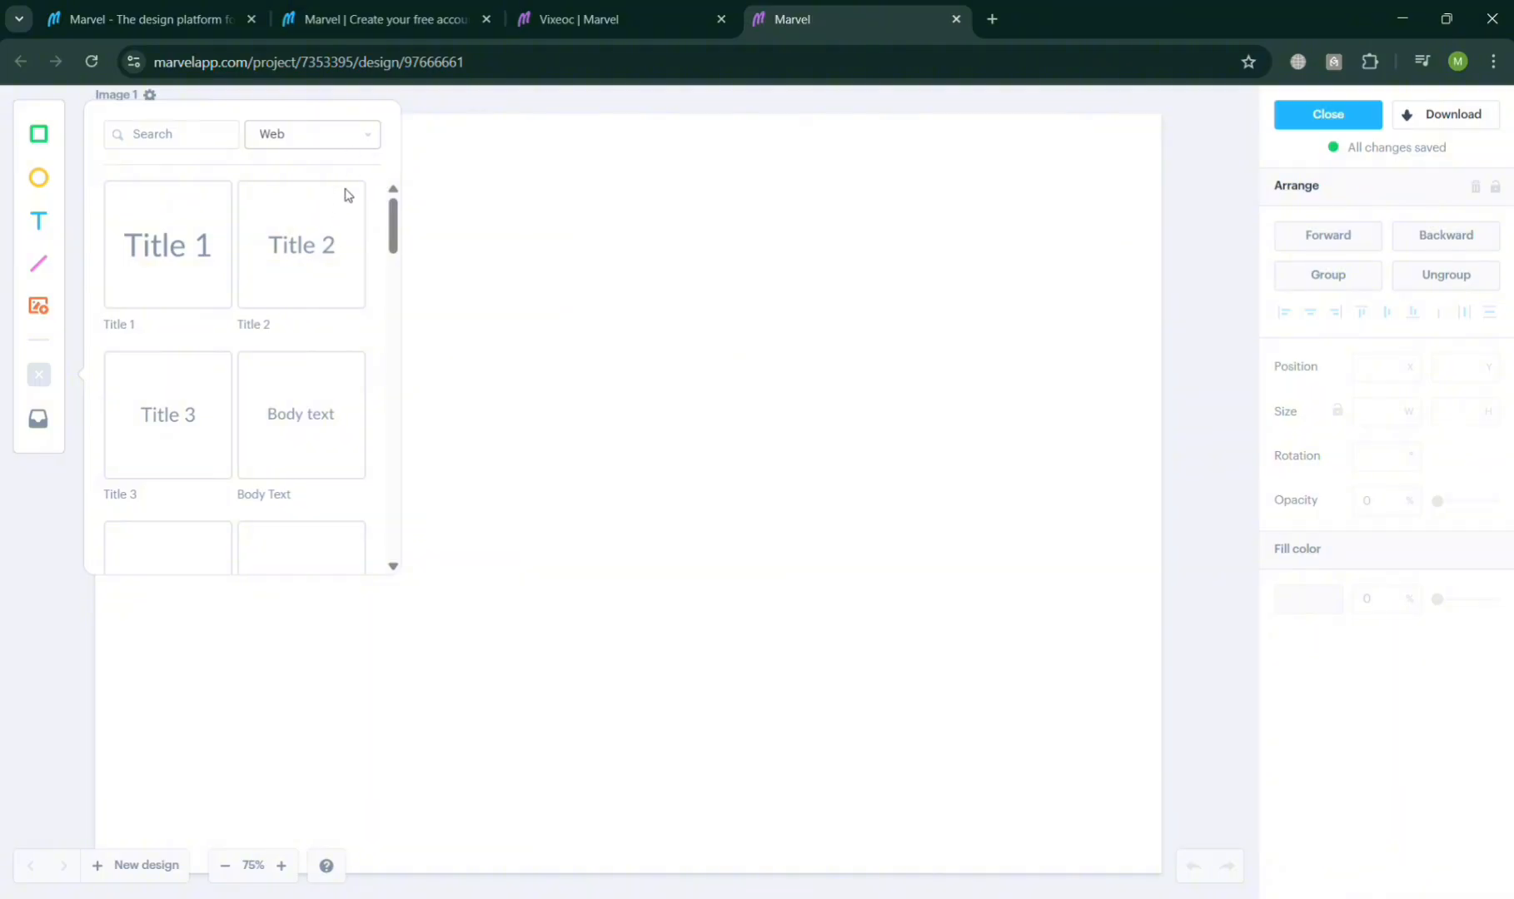
# Step: Insert a Title 1 text element from the Web components library onto the canvas
pyautogui.click(362, 189)
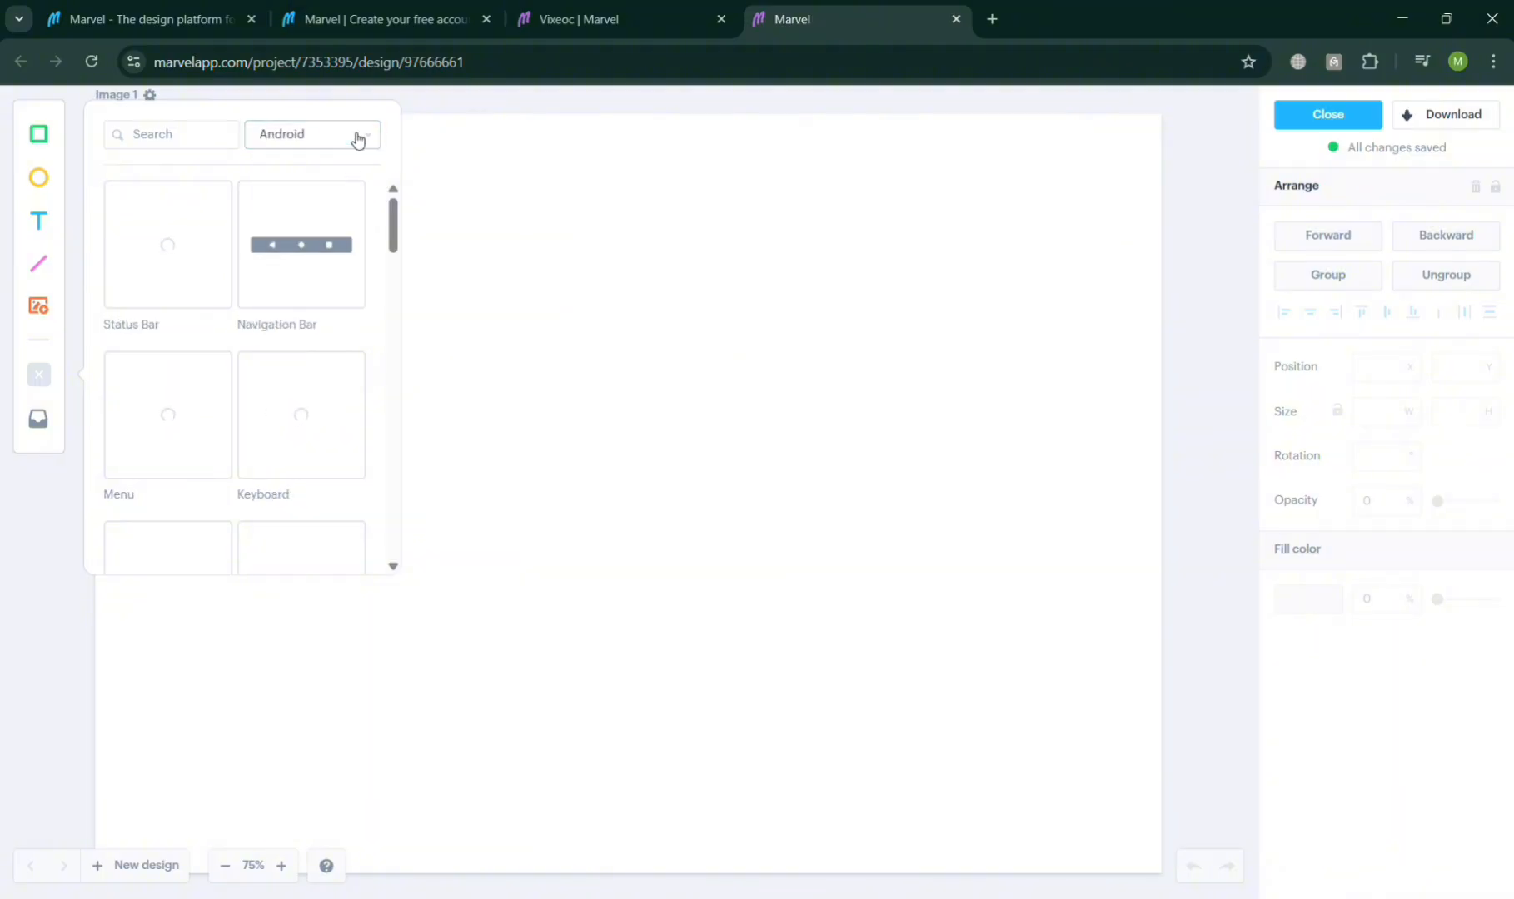
pyautogui.click(350, 210)
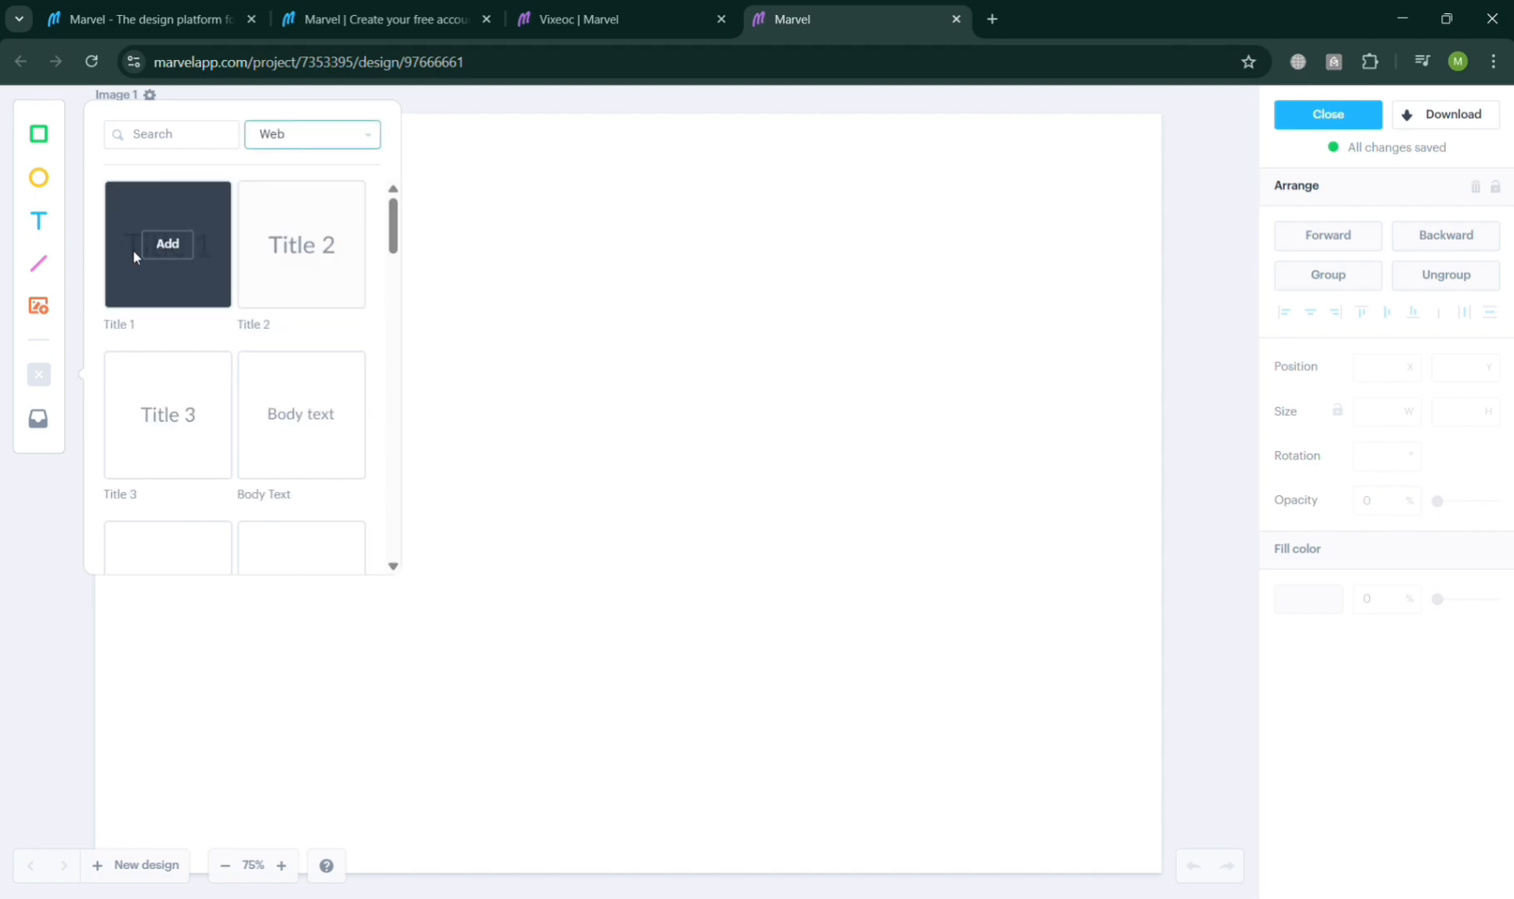
pyautogui.click(167, 244)
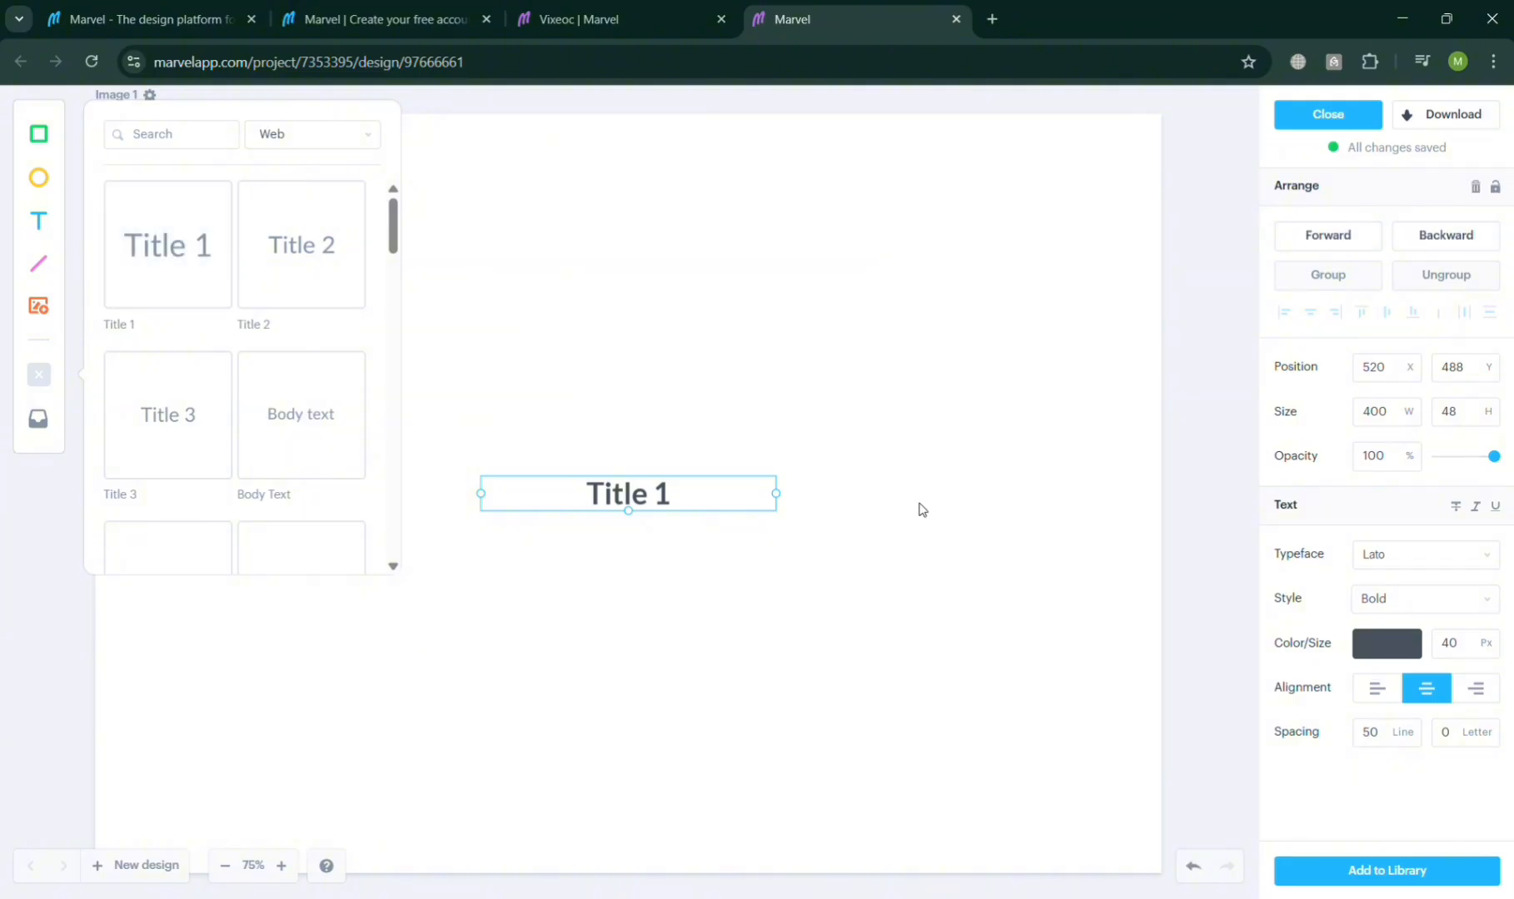
# Step: Replace the title's text with VIXEM
pyautogui.doubleClick(649, 495)
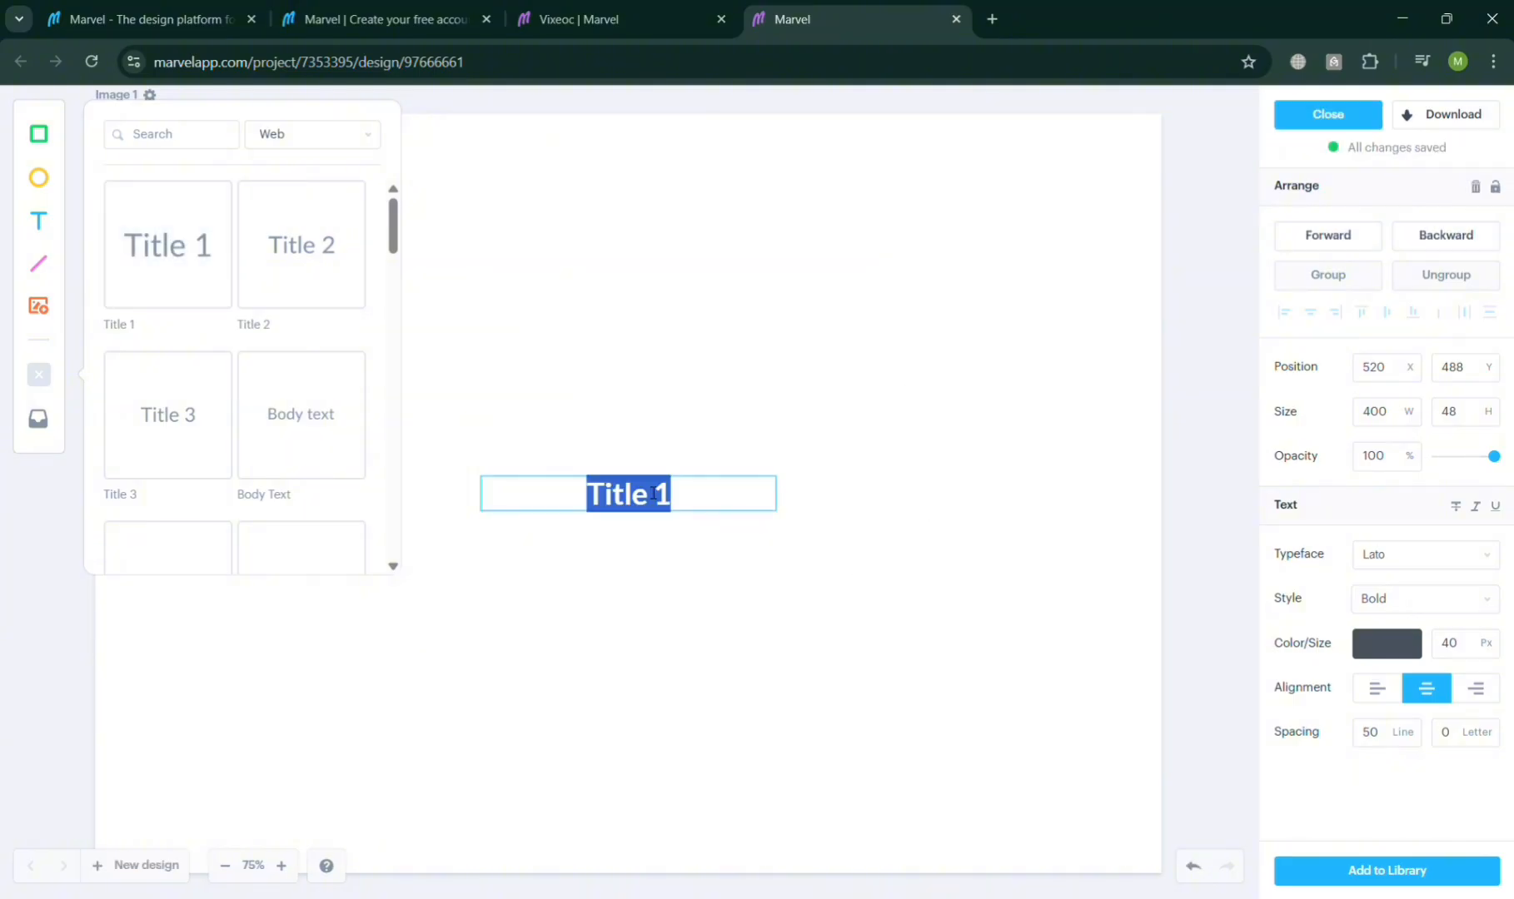
pyautogui.write('VI')
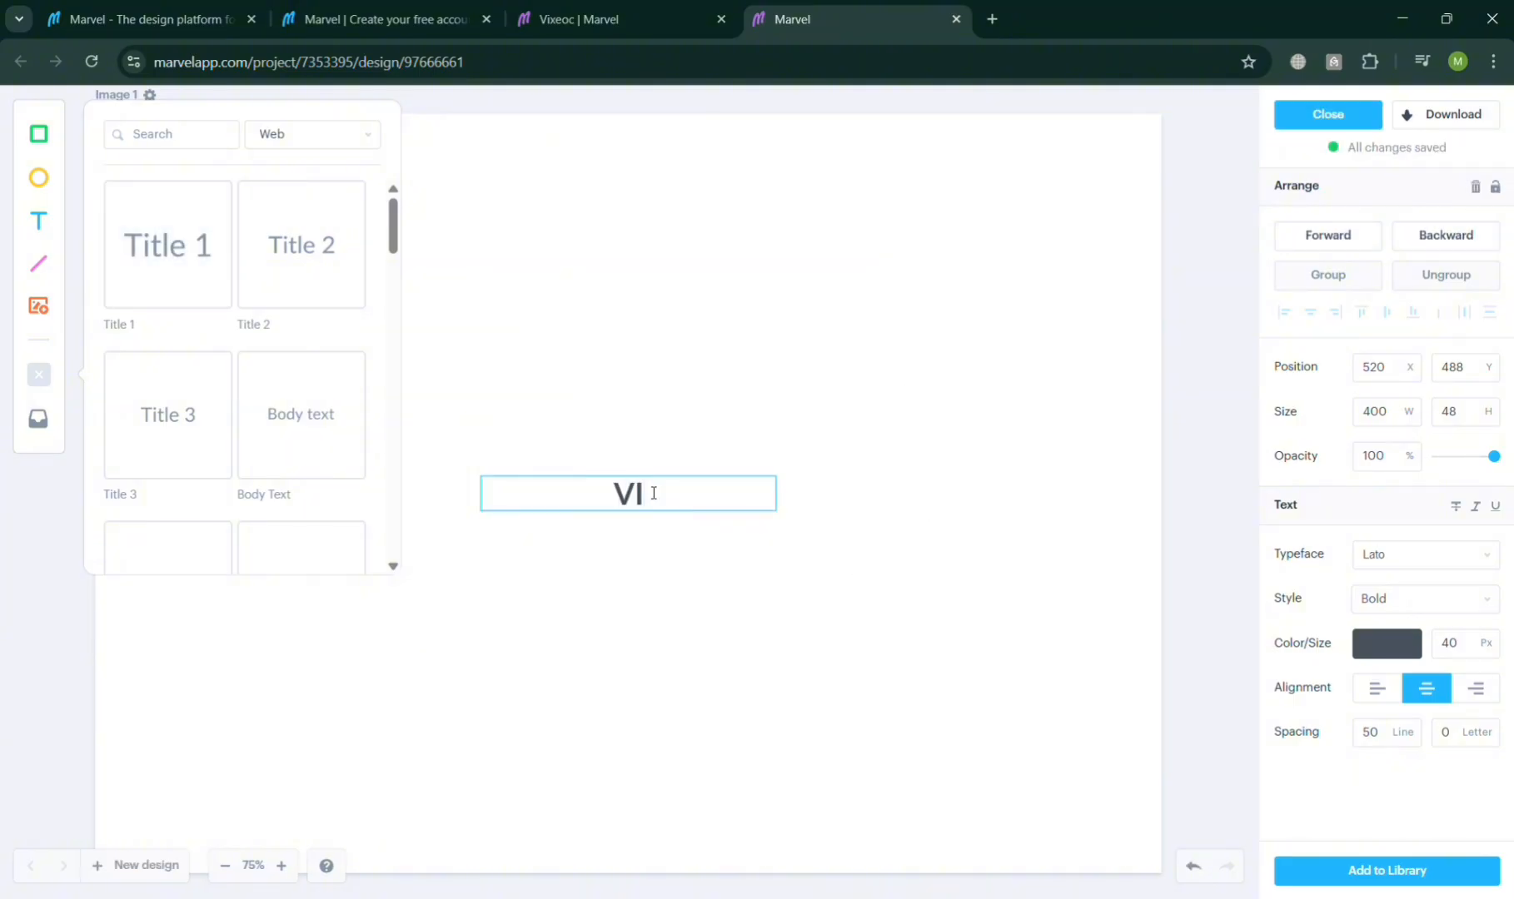
pyautogui.write('x')
pyautogui.press('BackSpace')
pyautogui.write('XE')
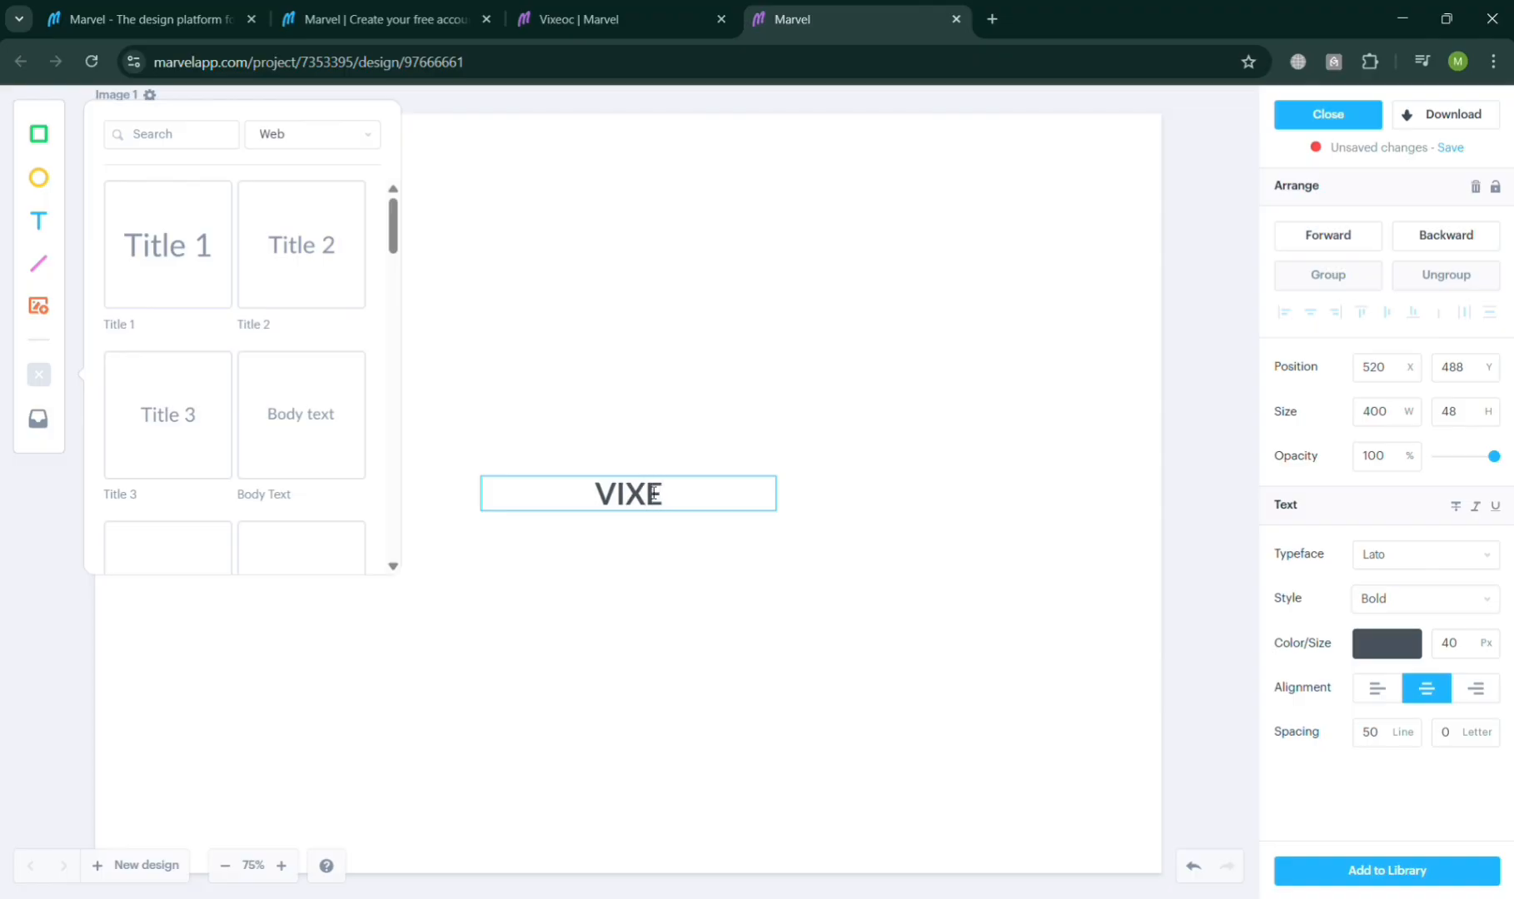
pyautogui.write('M')
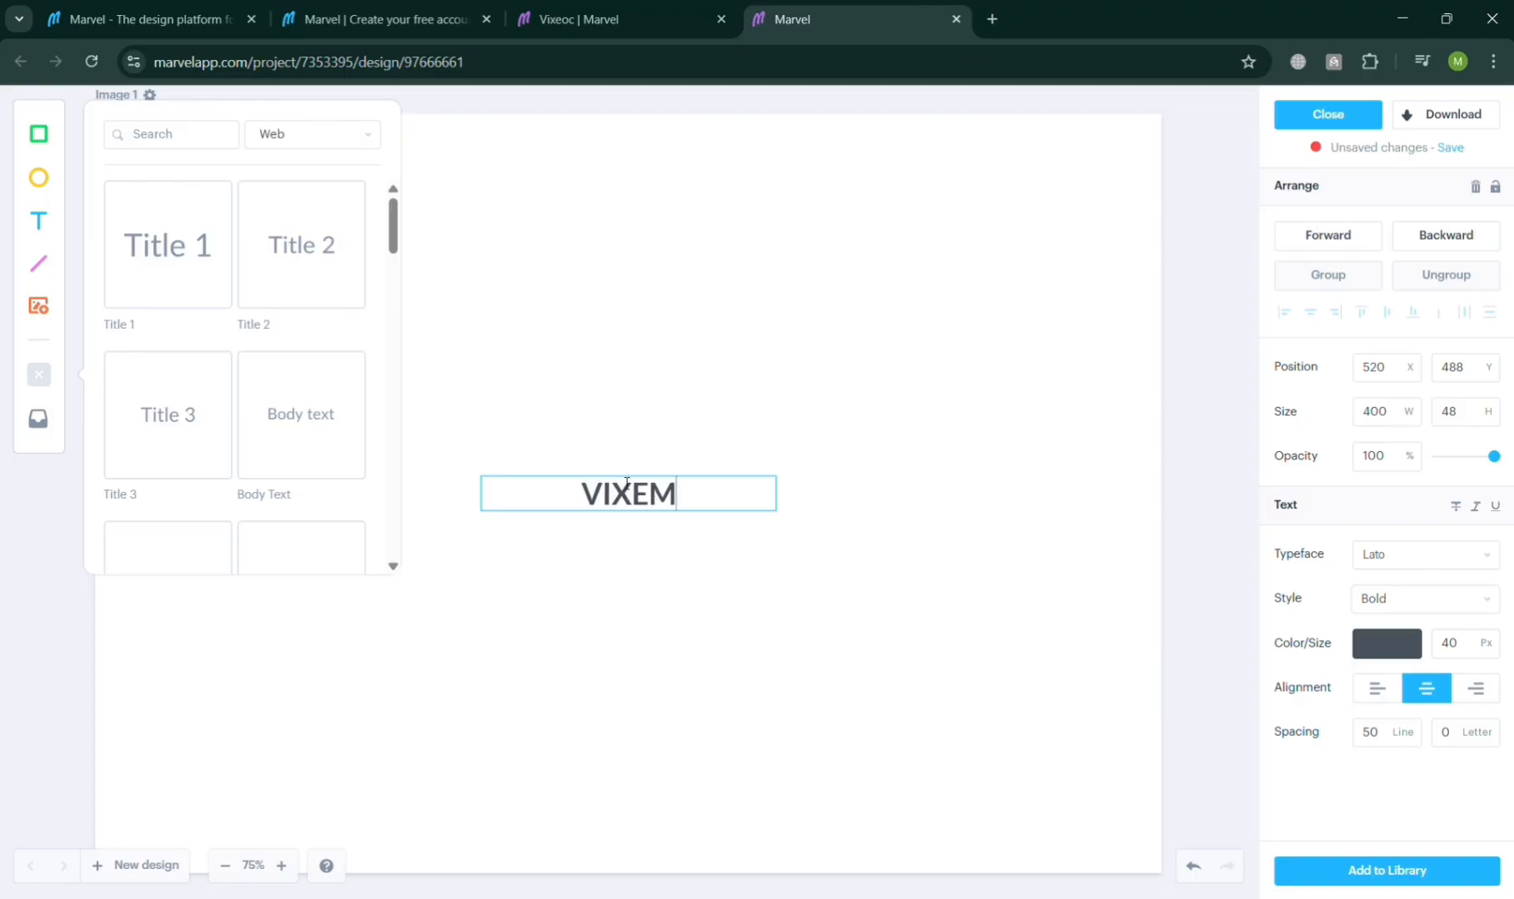
# Step: Move the VIXEM title to the top centre of the canvas
pyautogui.click(716, 563)
pyautogui.moveTo(665, 490); pyautogui.dragTo(778, 137)
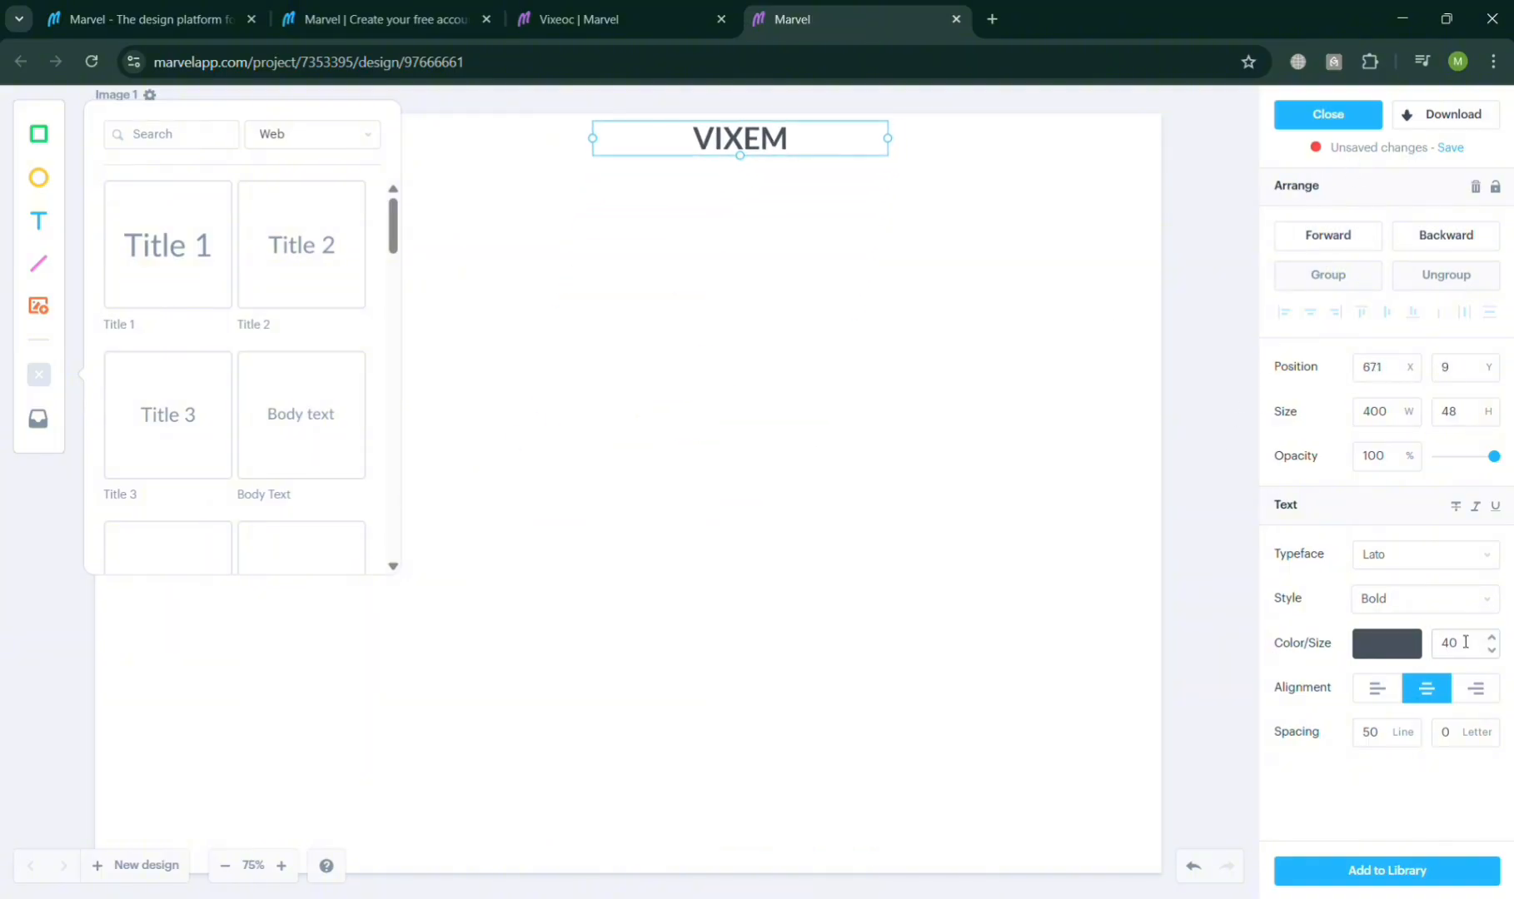
# Step: Set the title's typeface to Berkshire Swash and its font size to 45 px
pyautogui.click(1425, 555)
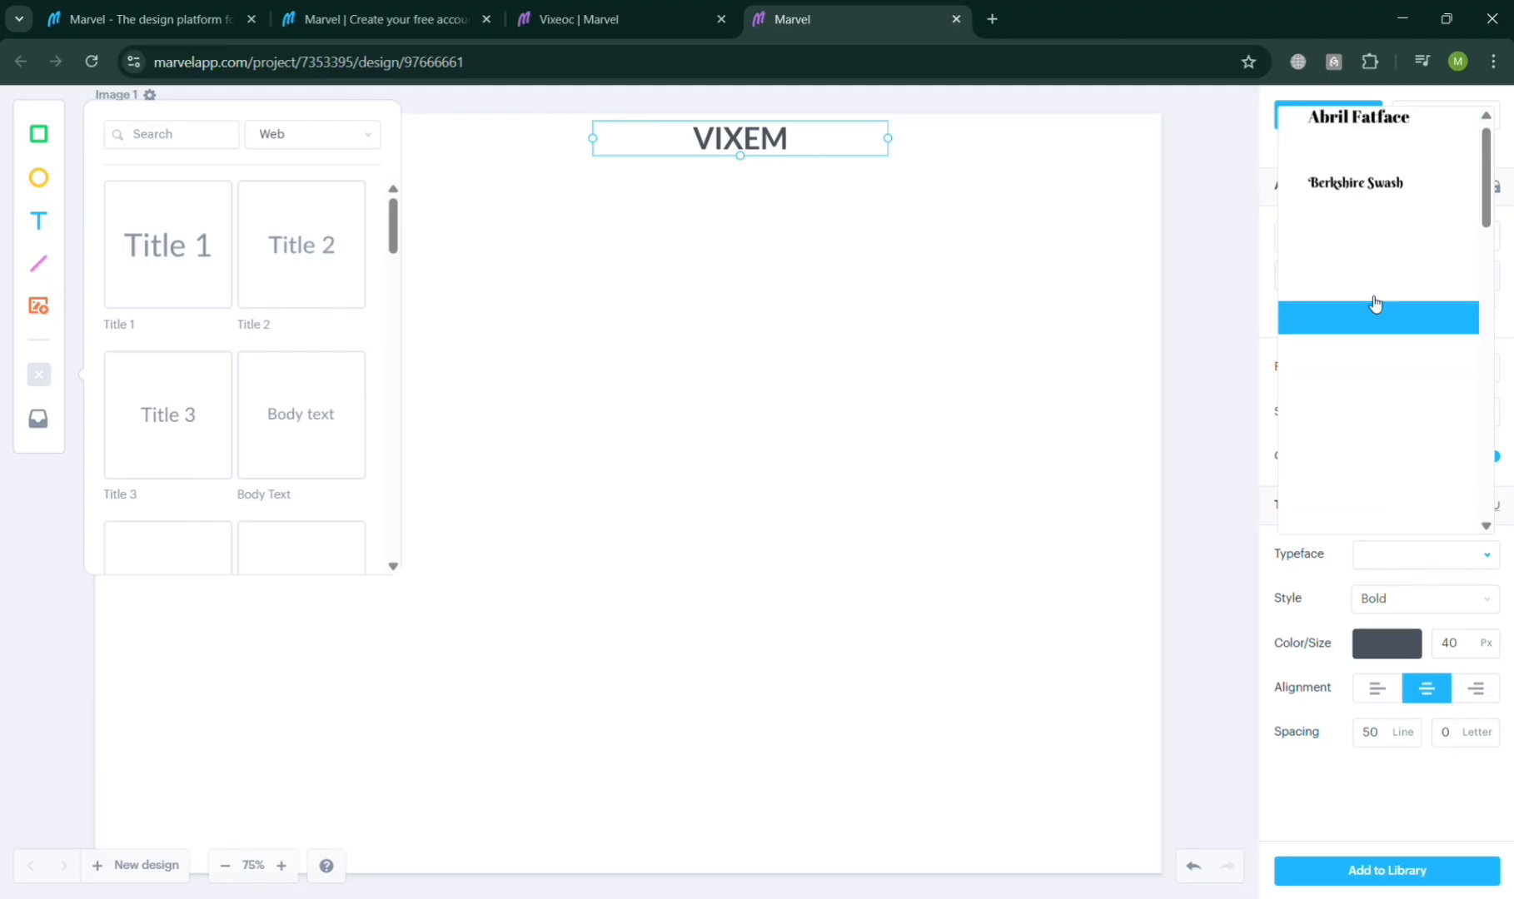
pyautogui.click(1373, 204)
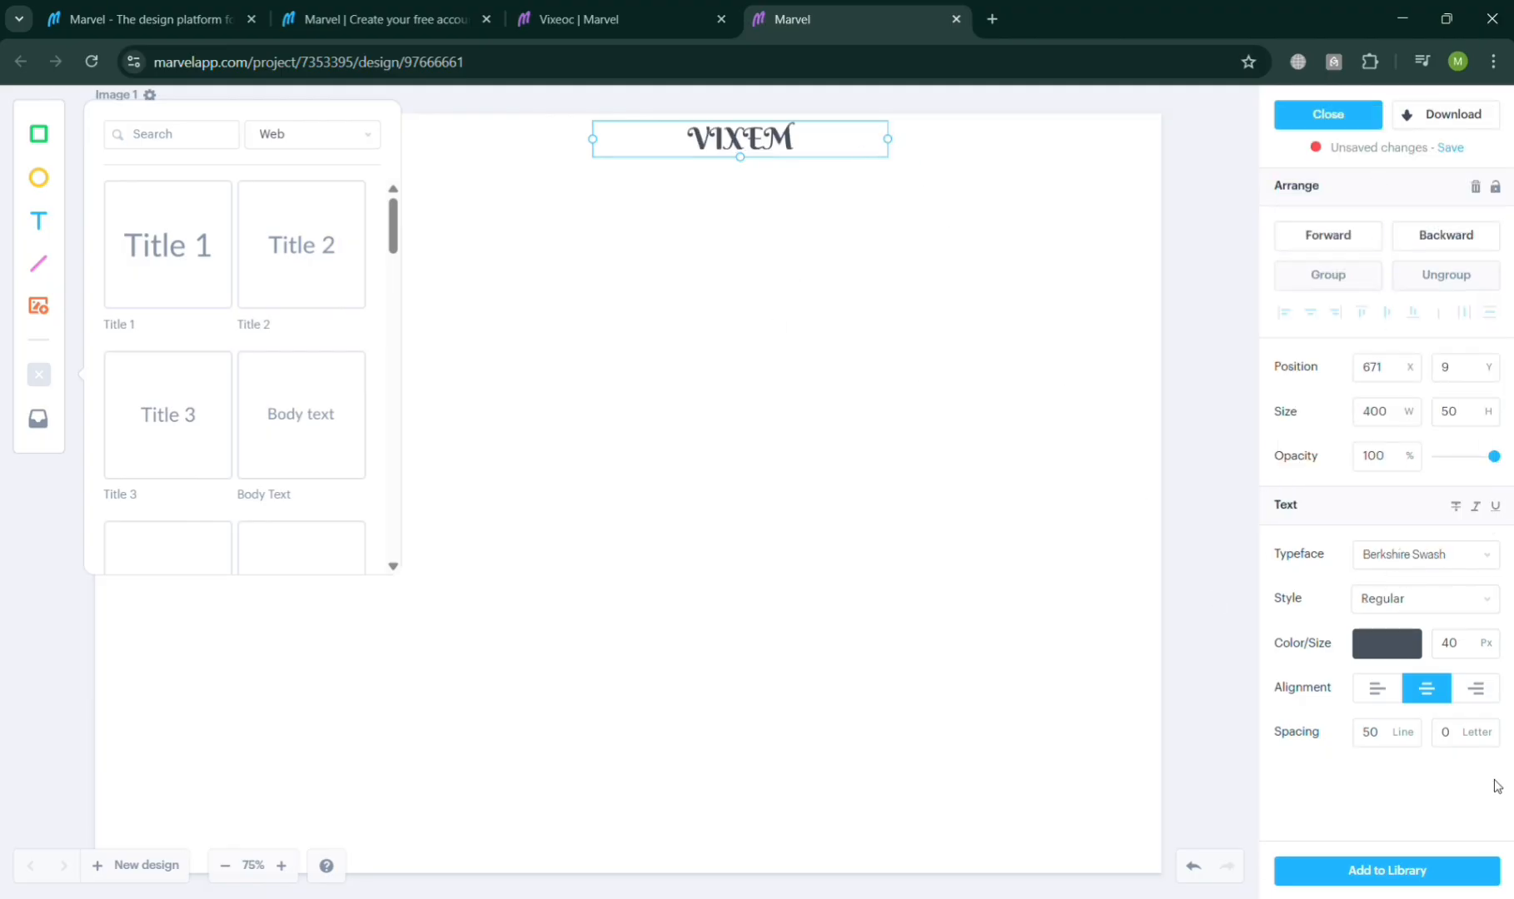
pyautogui.click(1491, 638)
pyautogui.click(1491, 638)
pyautogui.click(1491, 638)
pyautogui.click(1491, 637)
pyautogui.click(1491, 638)
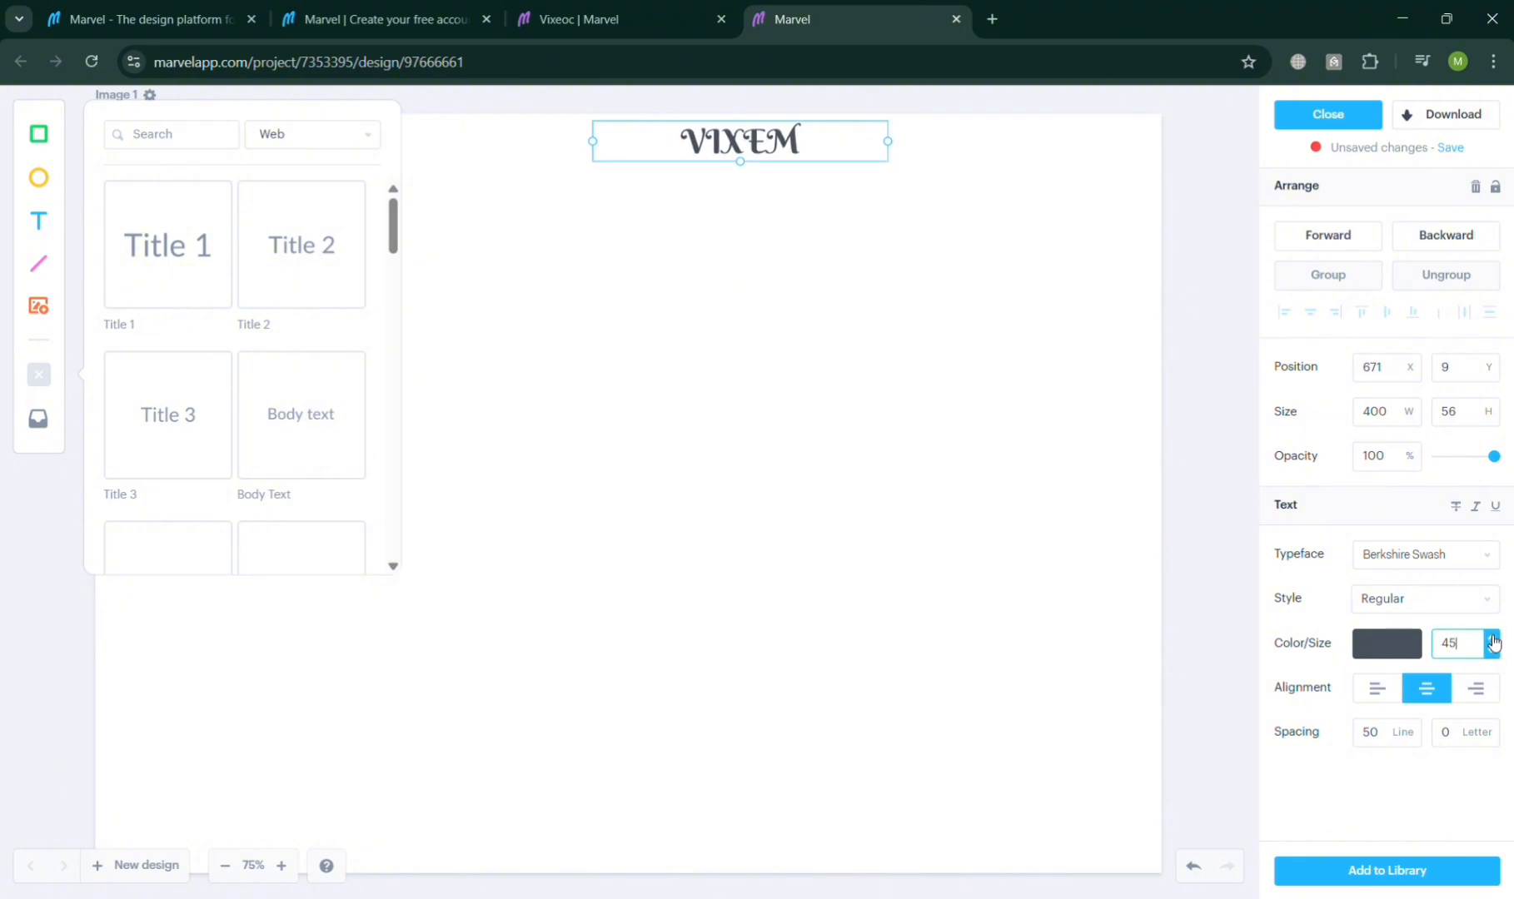
# Step: Widen the title's text box to 415 px
pyautogui.click(1415, 410)
pyautogui.click(1416, 411)
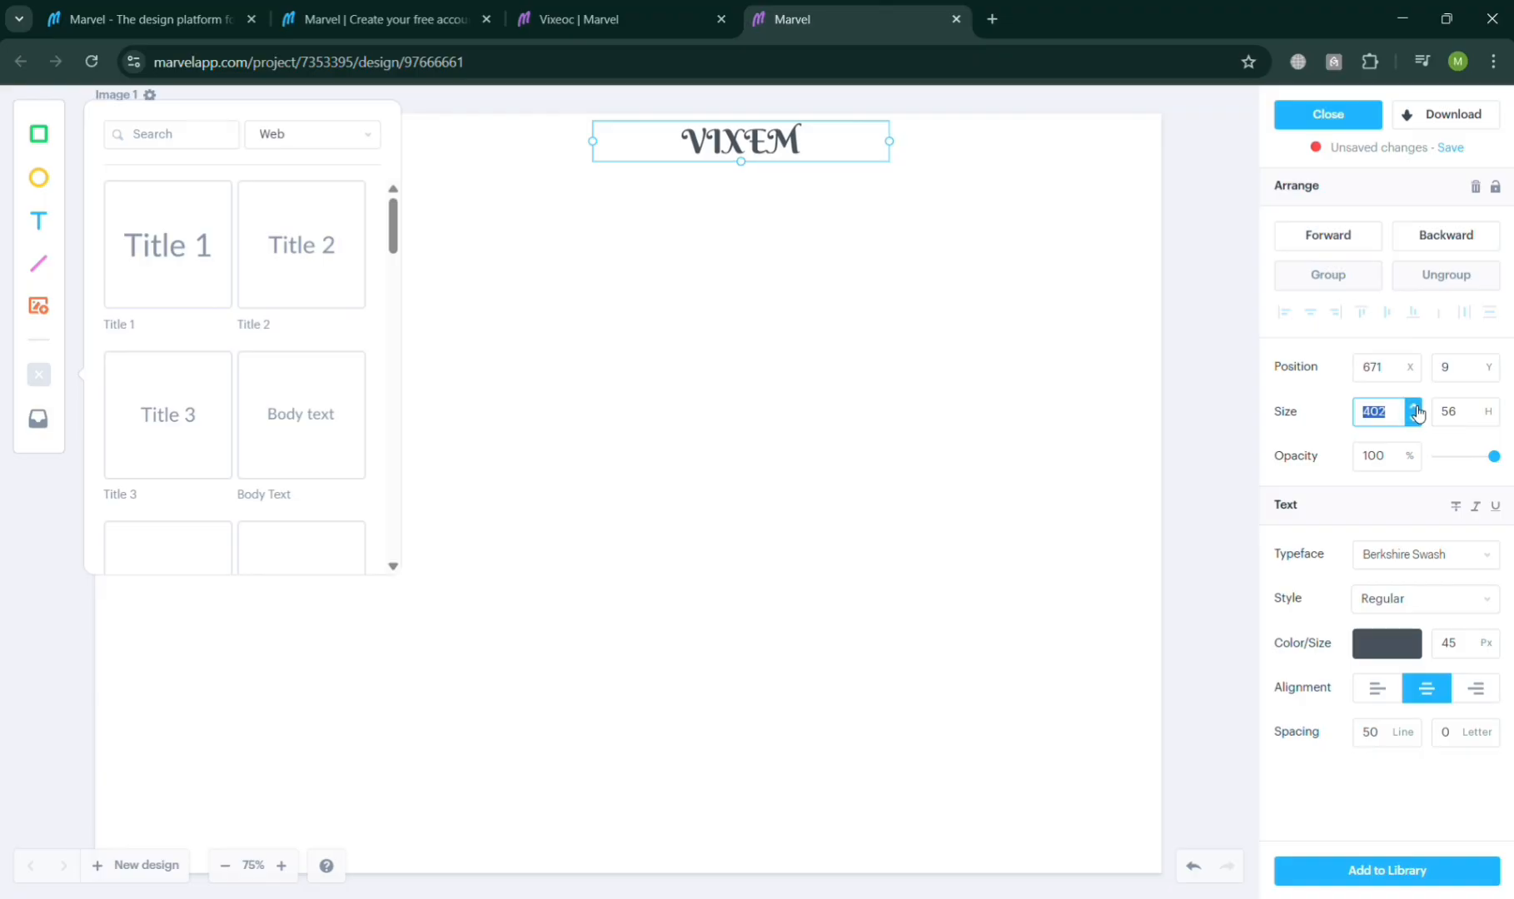
pyautogui.click(1415, 410)
pyautogui.click(1415, 410)
pyautogui.click(1415, 410)
pyautogui.click(1416, 410)
pyautogui.click(1415, 410)
pyautogui.click(1415, 411)
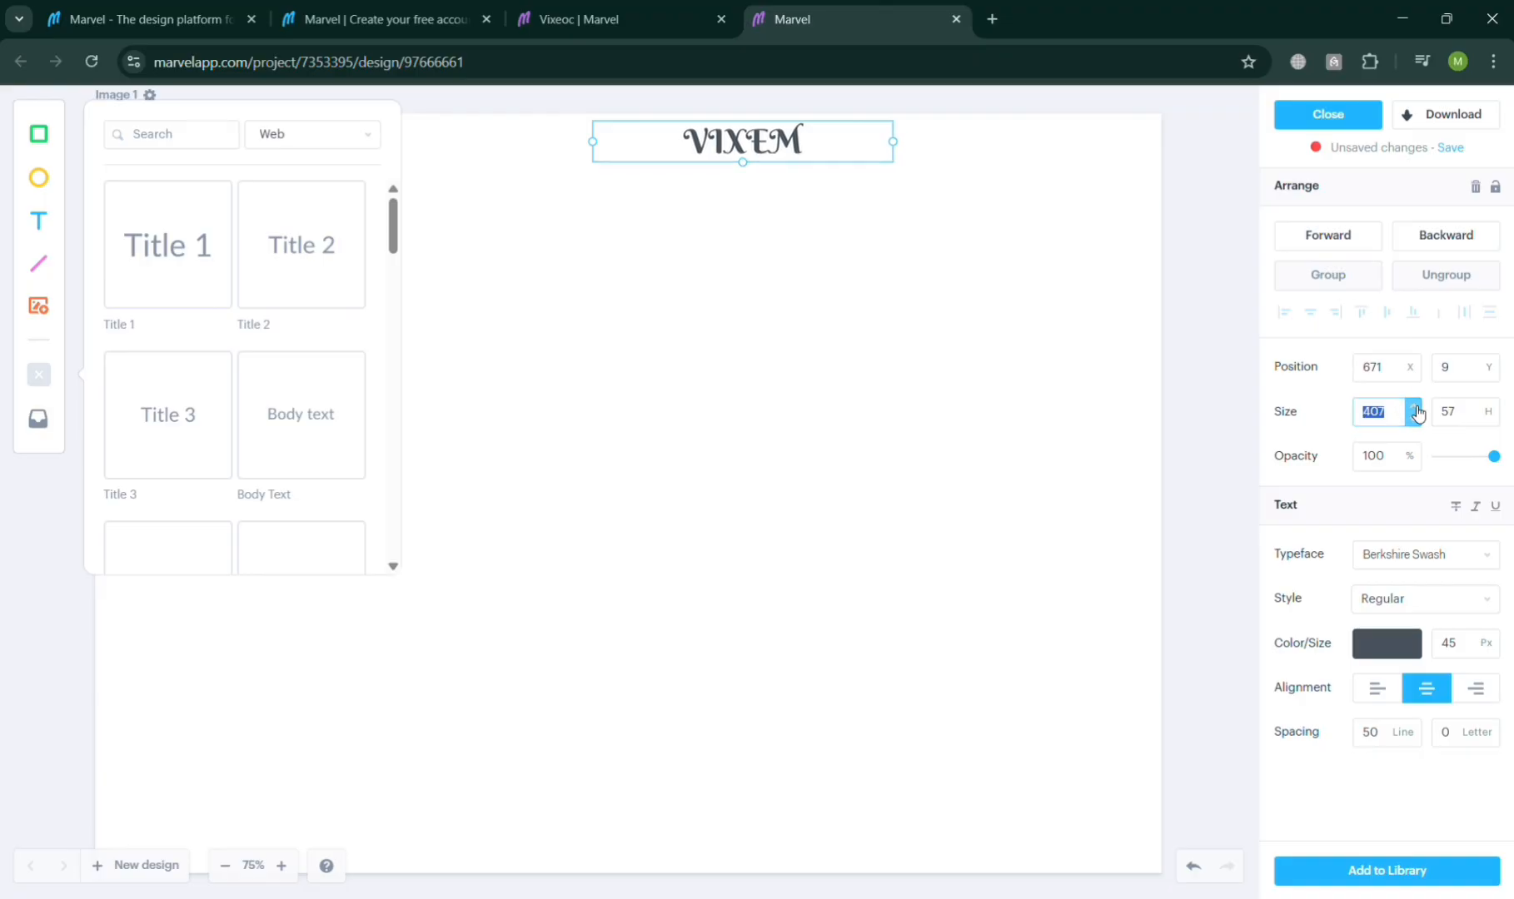
pyautogui.click(1415, 410)
pyautogui.click(1416, 410)
pyautogui.click(1416, 410)
pyautogui.click(1416, 410)
pyautogui.click(1415, 407)
pyautogui.click(1416, 407)
pyautogui.click(1415, 407)
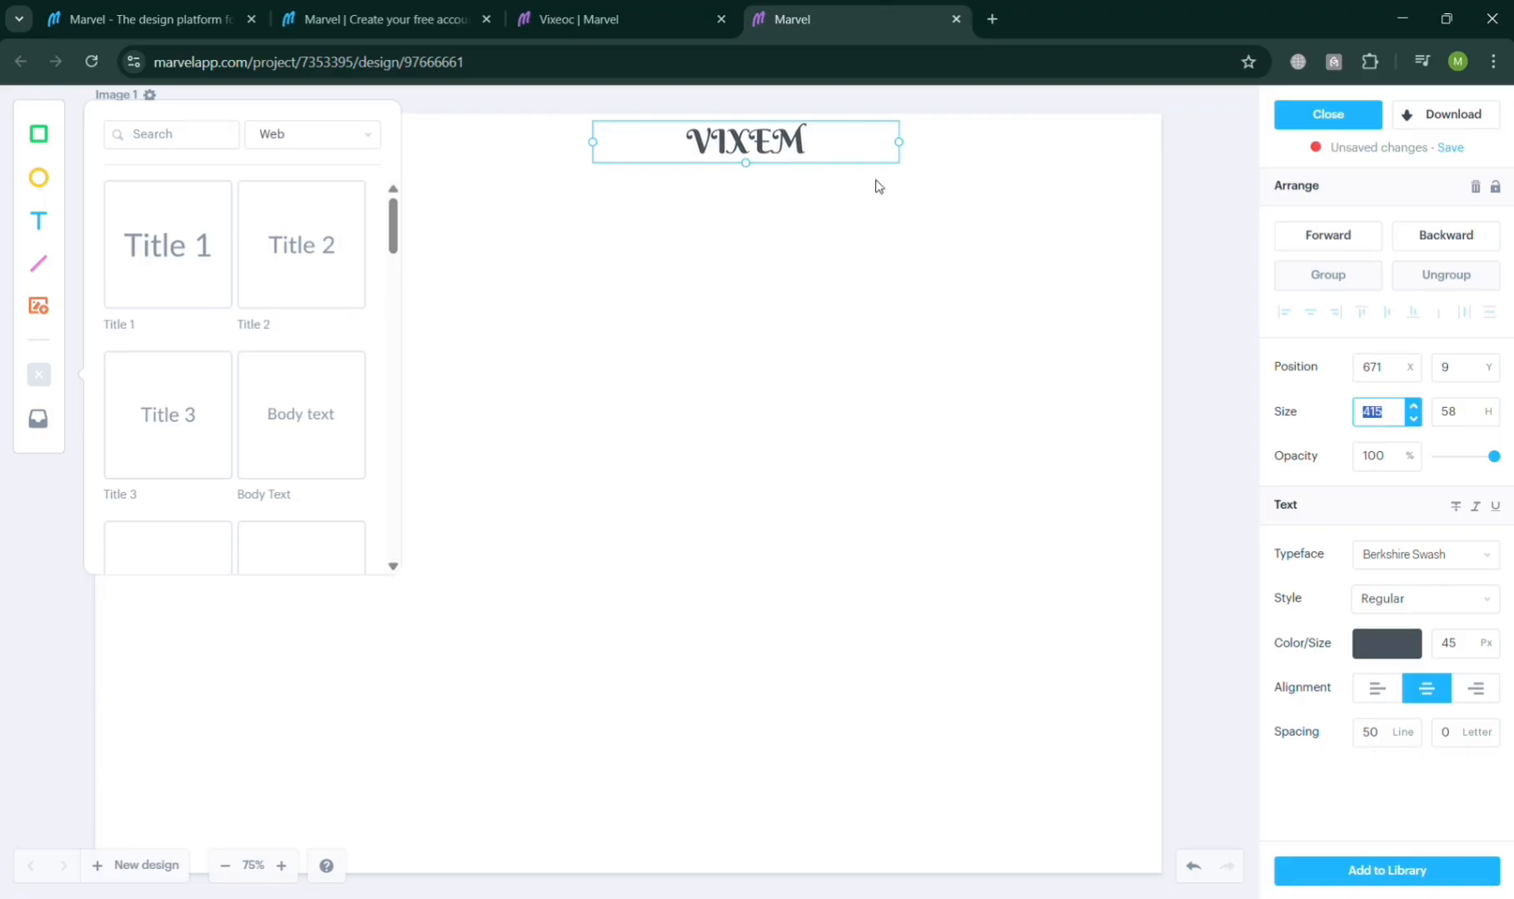
# Step: Insert a Button Outline component from the library and place it just below the title
pyautogui.click(640, 374)
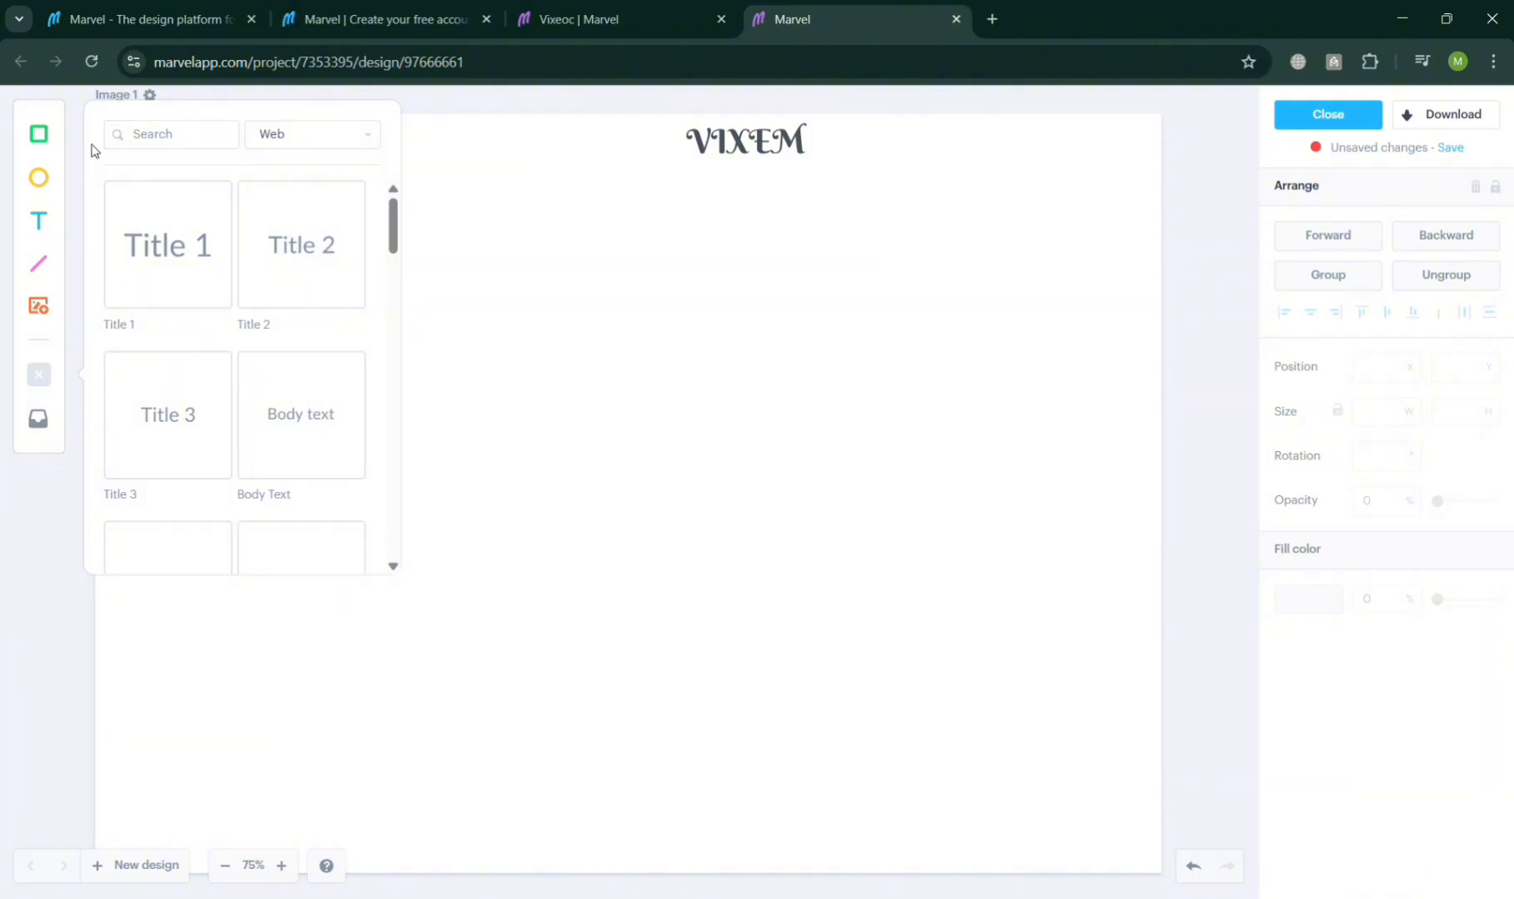
pyautogui.click(143, 150)
pyautogui.moveTo(393, 237); pyautogui.dragTo(406, 283)
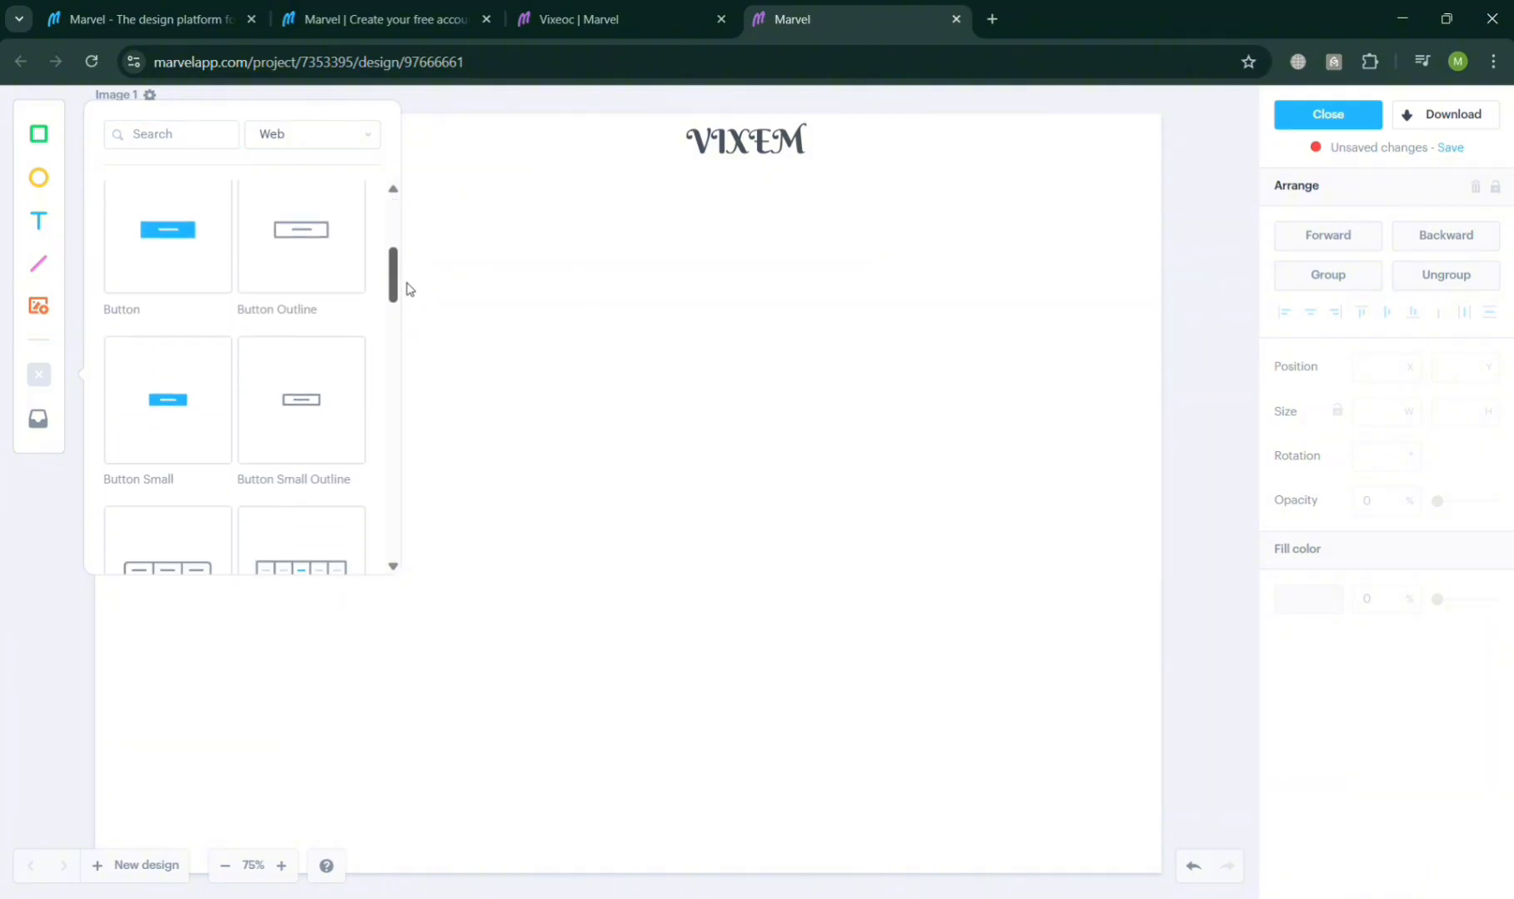
pyautogui.click(310, 236)
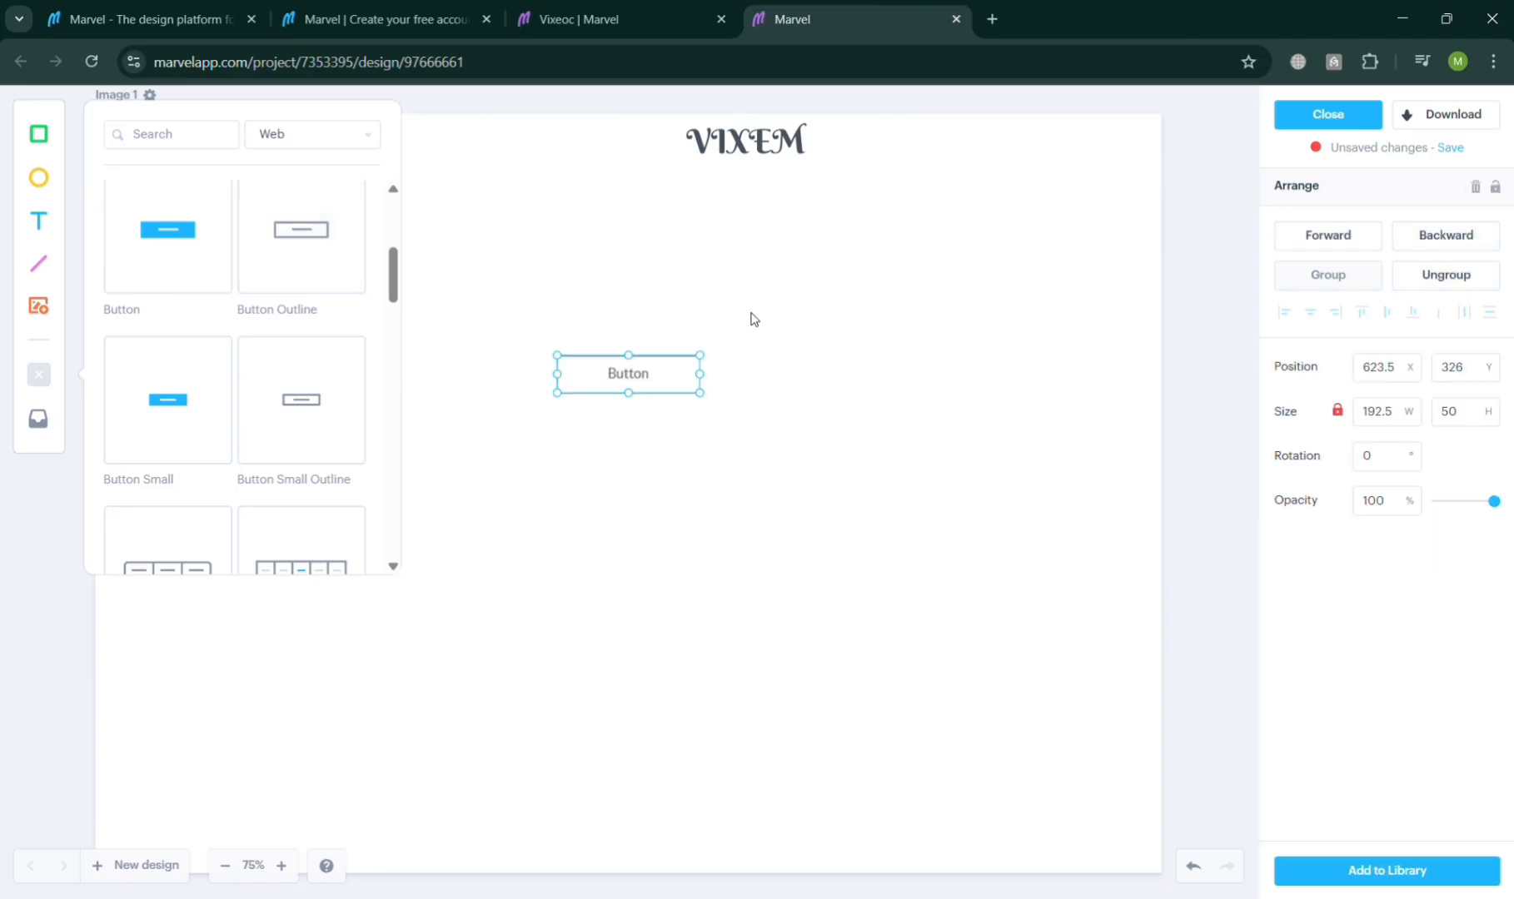
pyautogui.moveTo(676, 382); pyautogui.dragTo(780, 203)
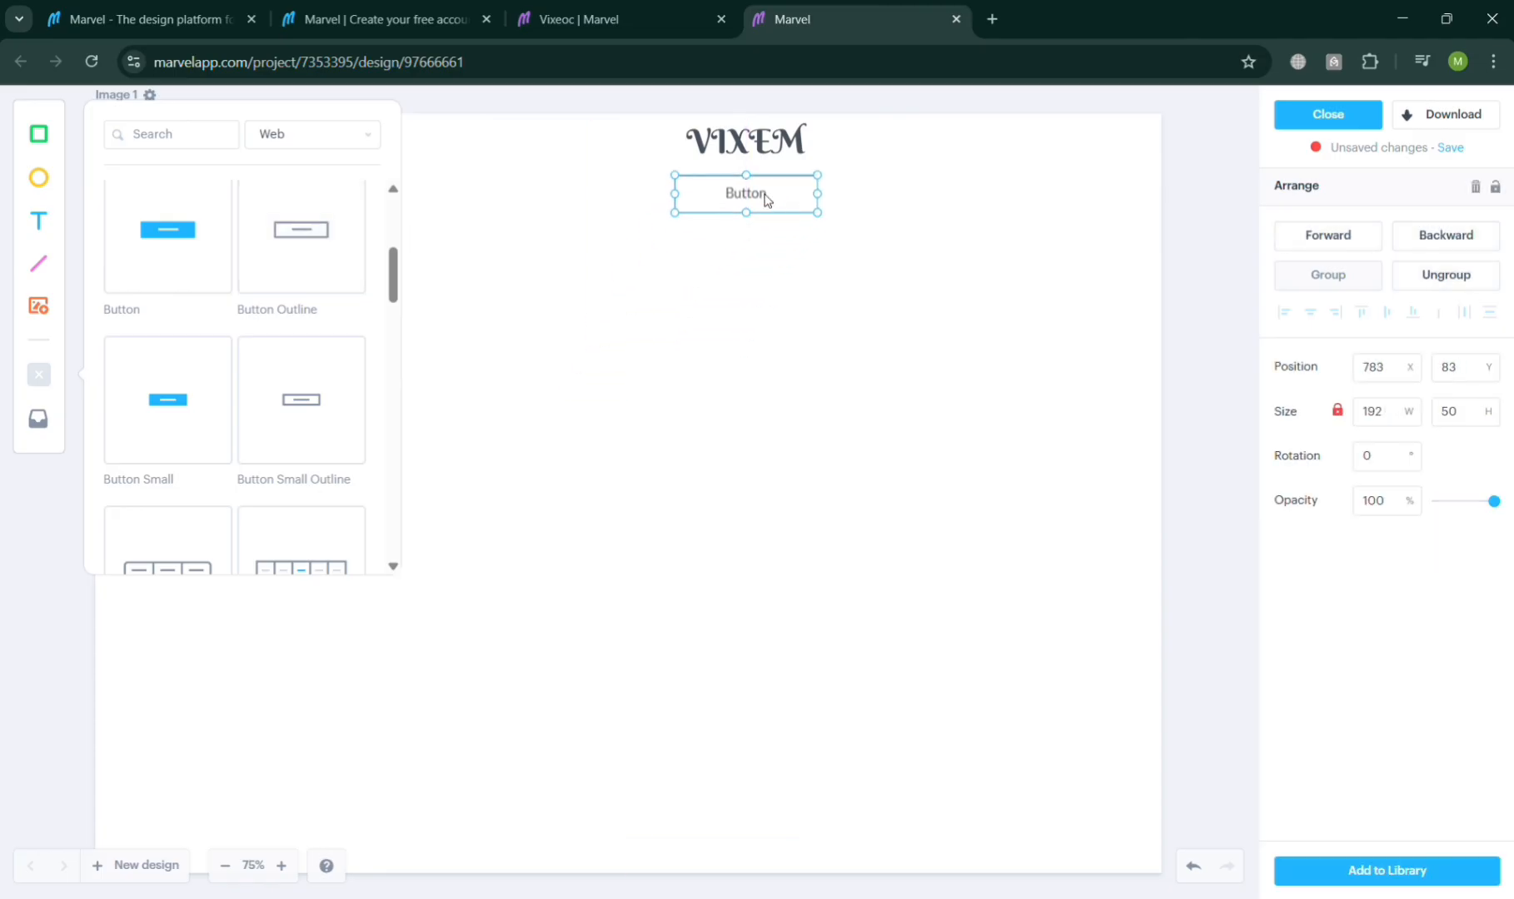
# Step: Change the button's label to SUBSCRIBE
pyautogui.click(766, 200)
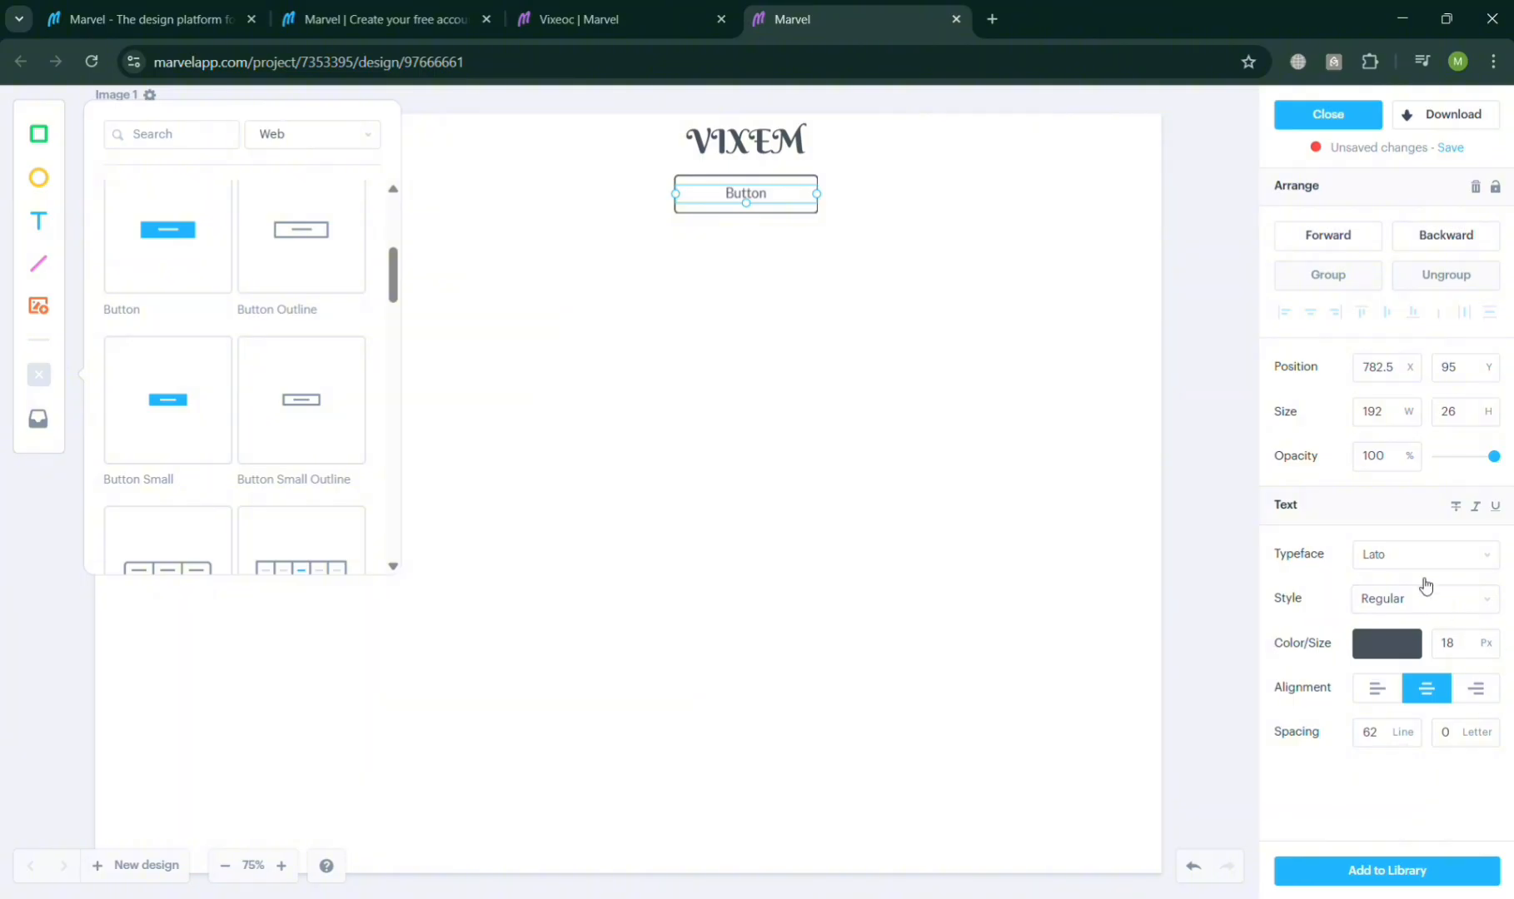
pyautogui.doubleClick(749, 196)
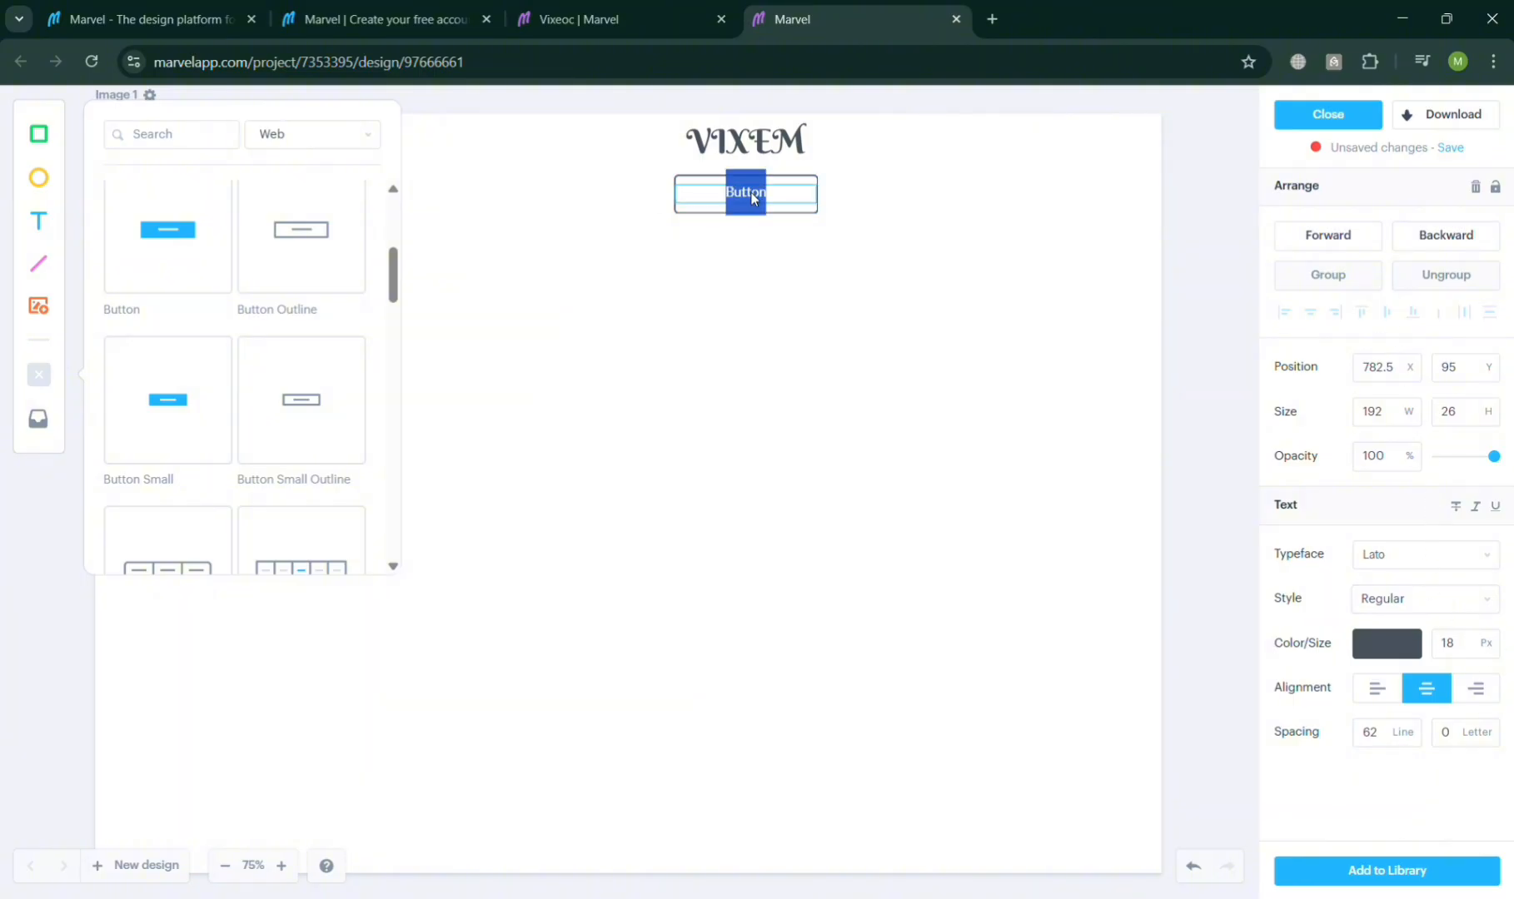
pyautogui.write('SUBSCRIBE')
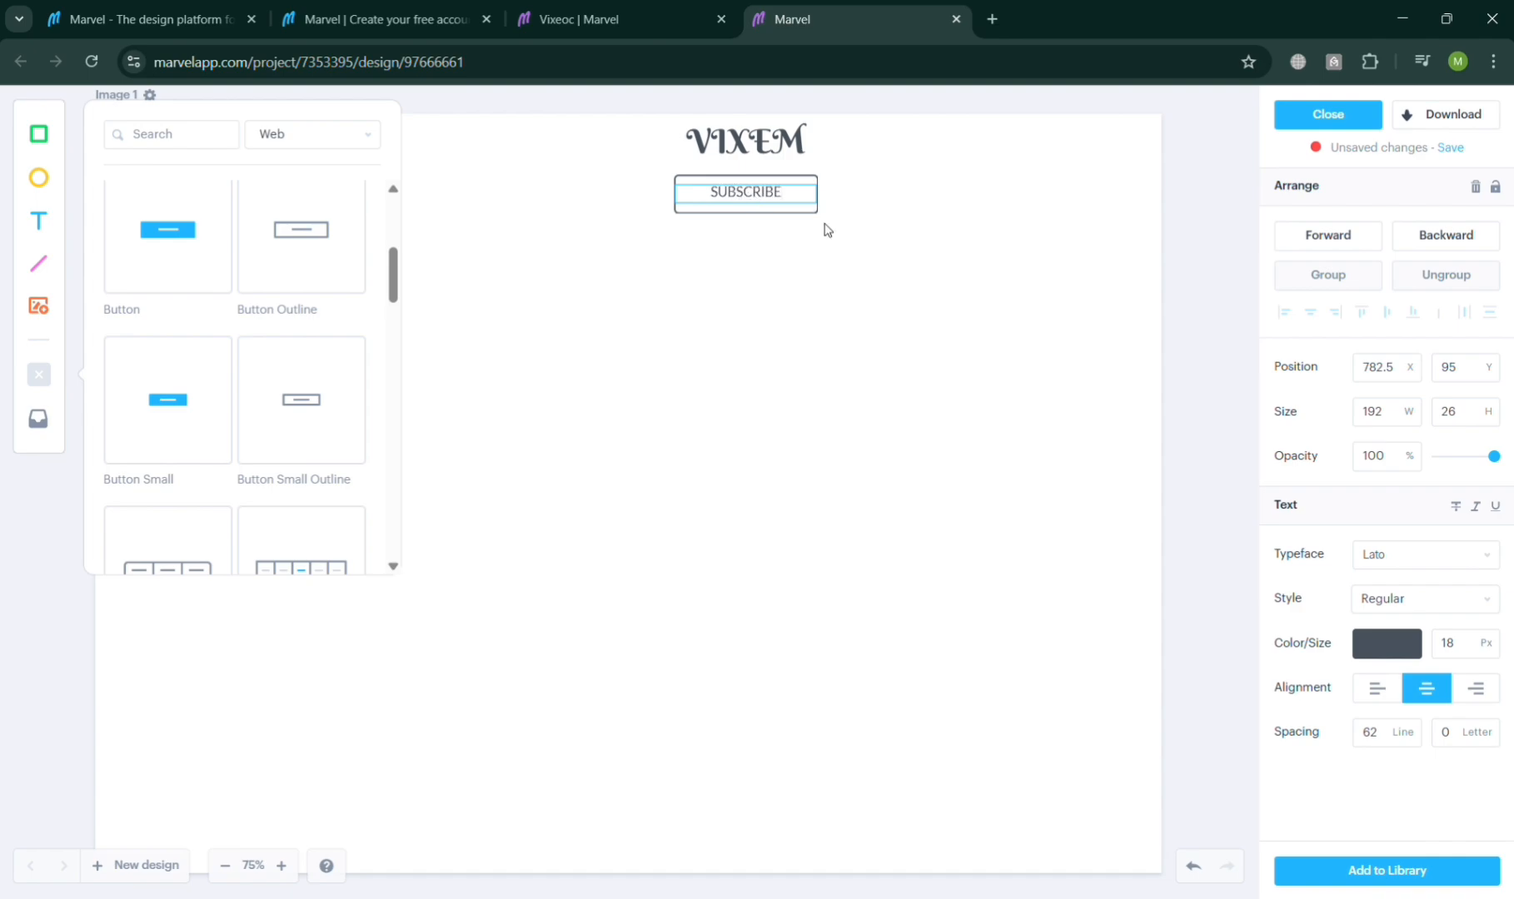
pyautogui.click(895, 373)
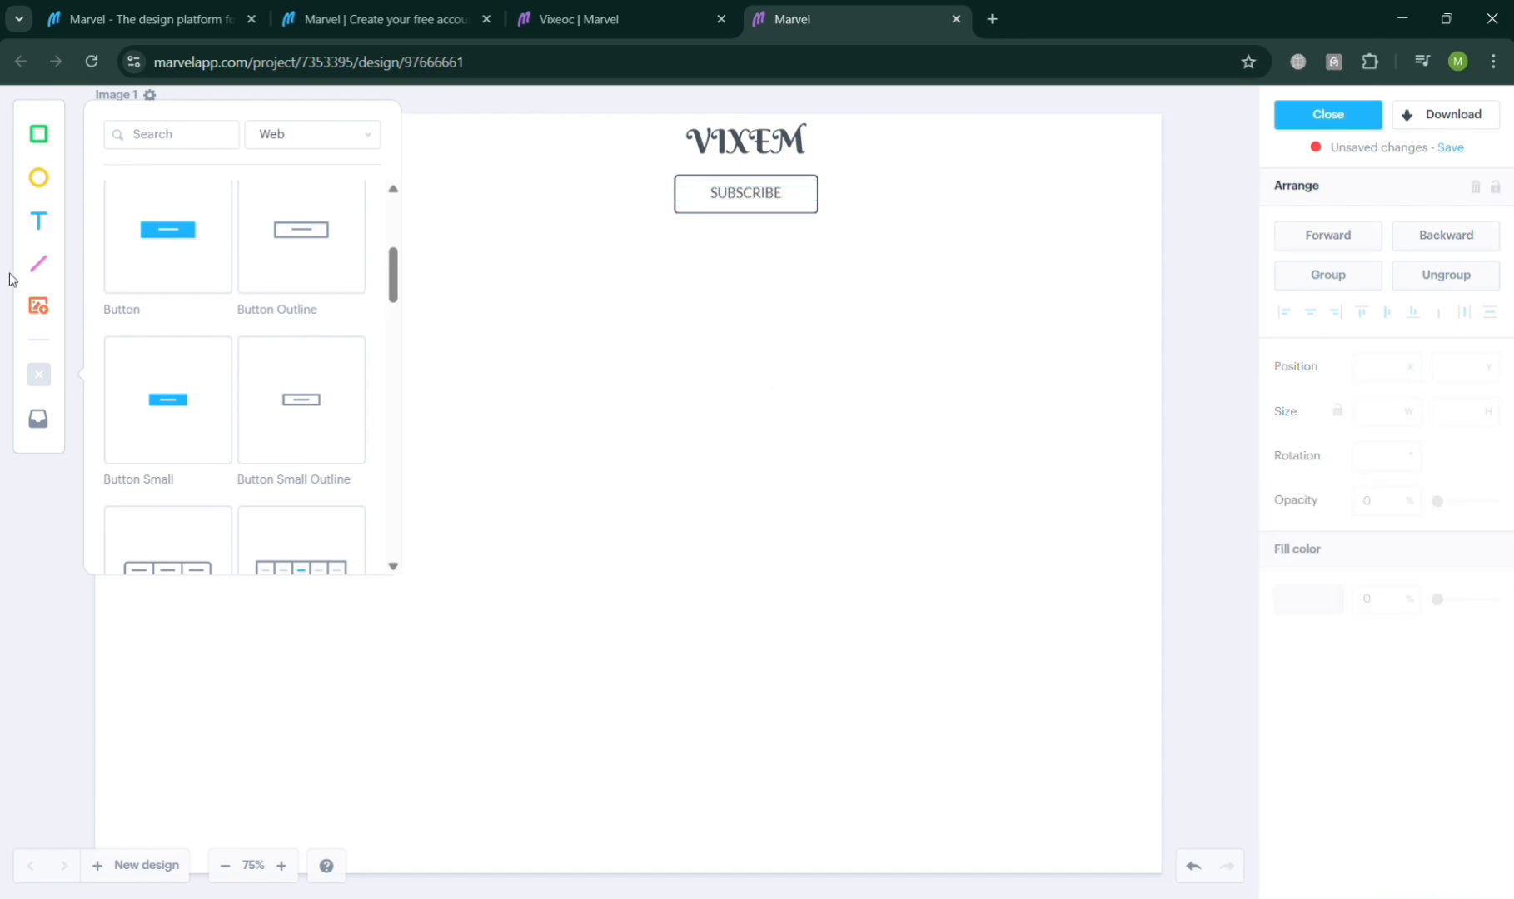
# Step: Add a rectangle to the canvas with the Rectangle tool
pyautogui.click(46, 138)
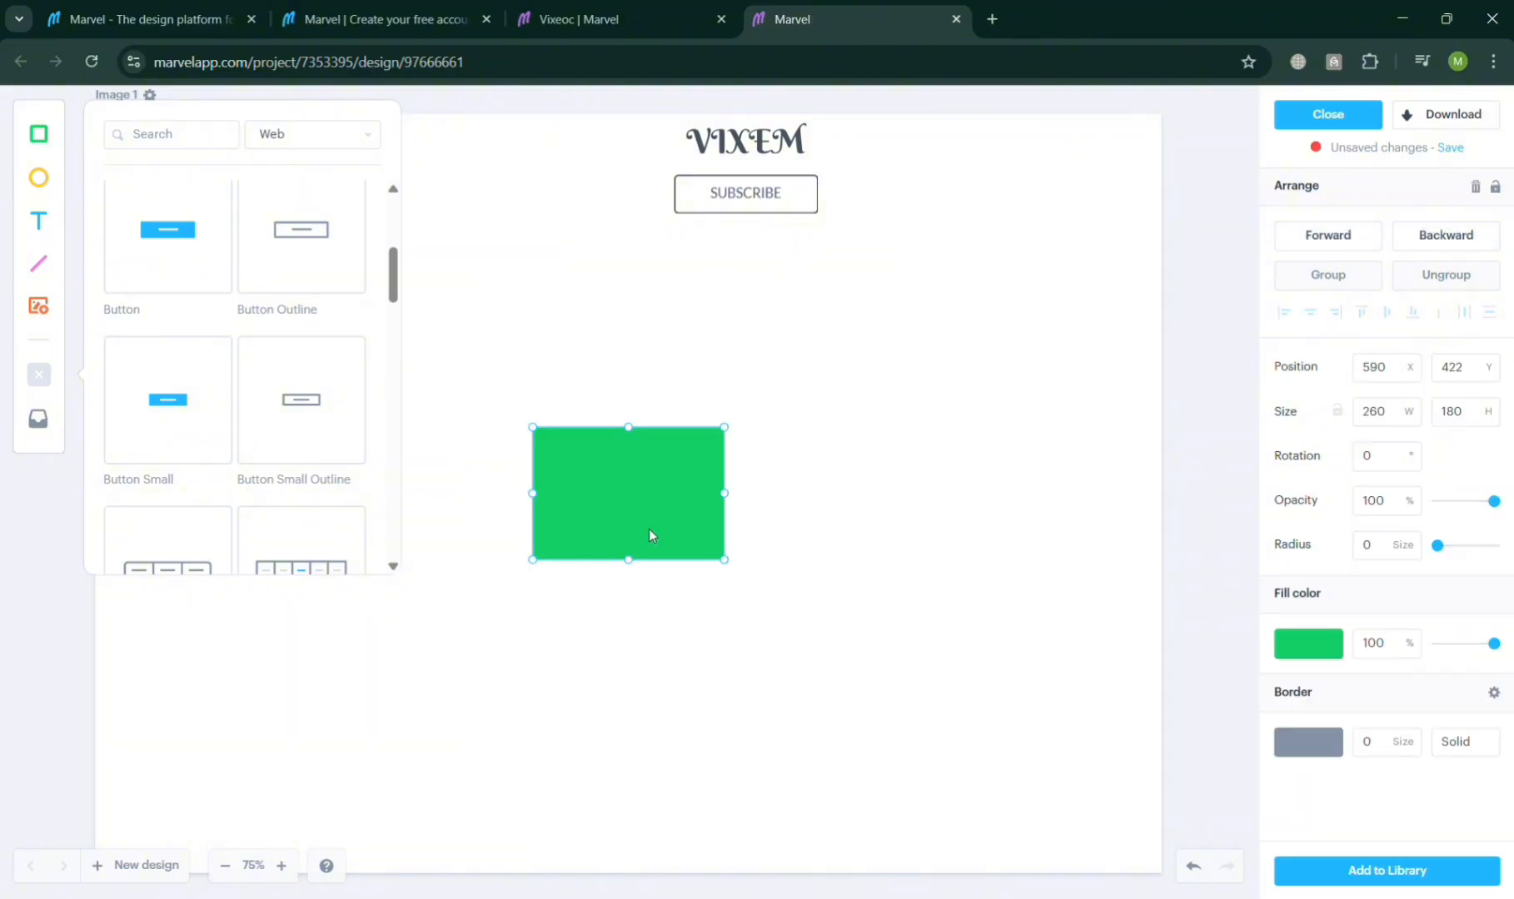
# Step: Change the rectangle's fill to red #CE133A and move it slightly up and to the right
pyautogui.click(1319, 649)
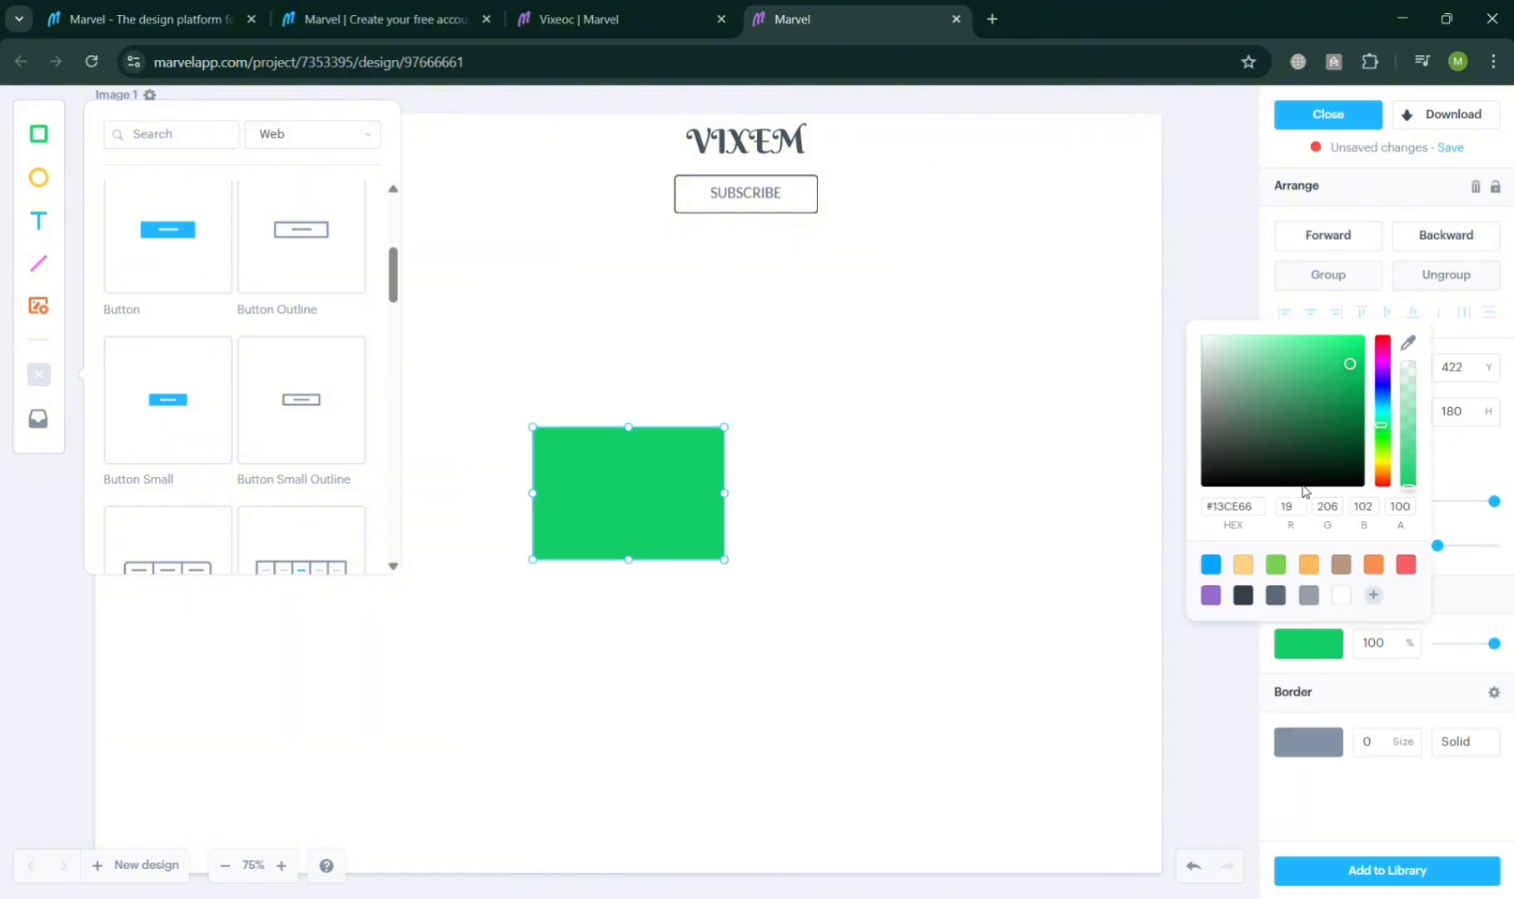
pyautogui.moveTo(1388, 369); pyautogui.dragTo(1382, 347)
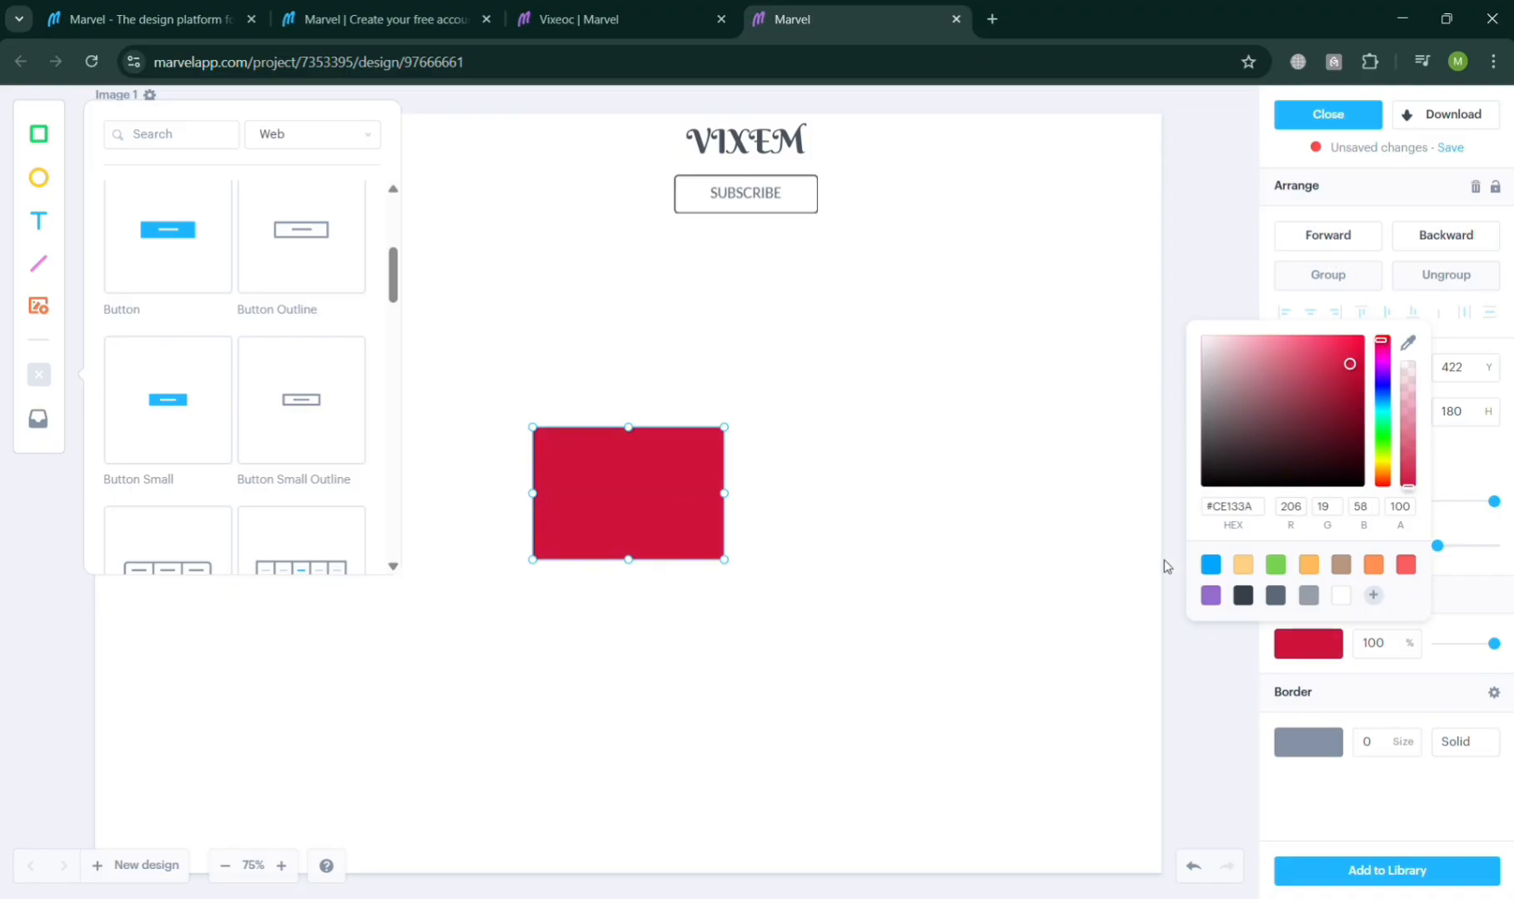
pyautogui.moveTo(702, 479); pyautogui.dragTo(733, 454)
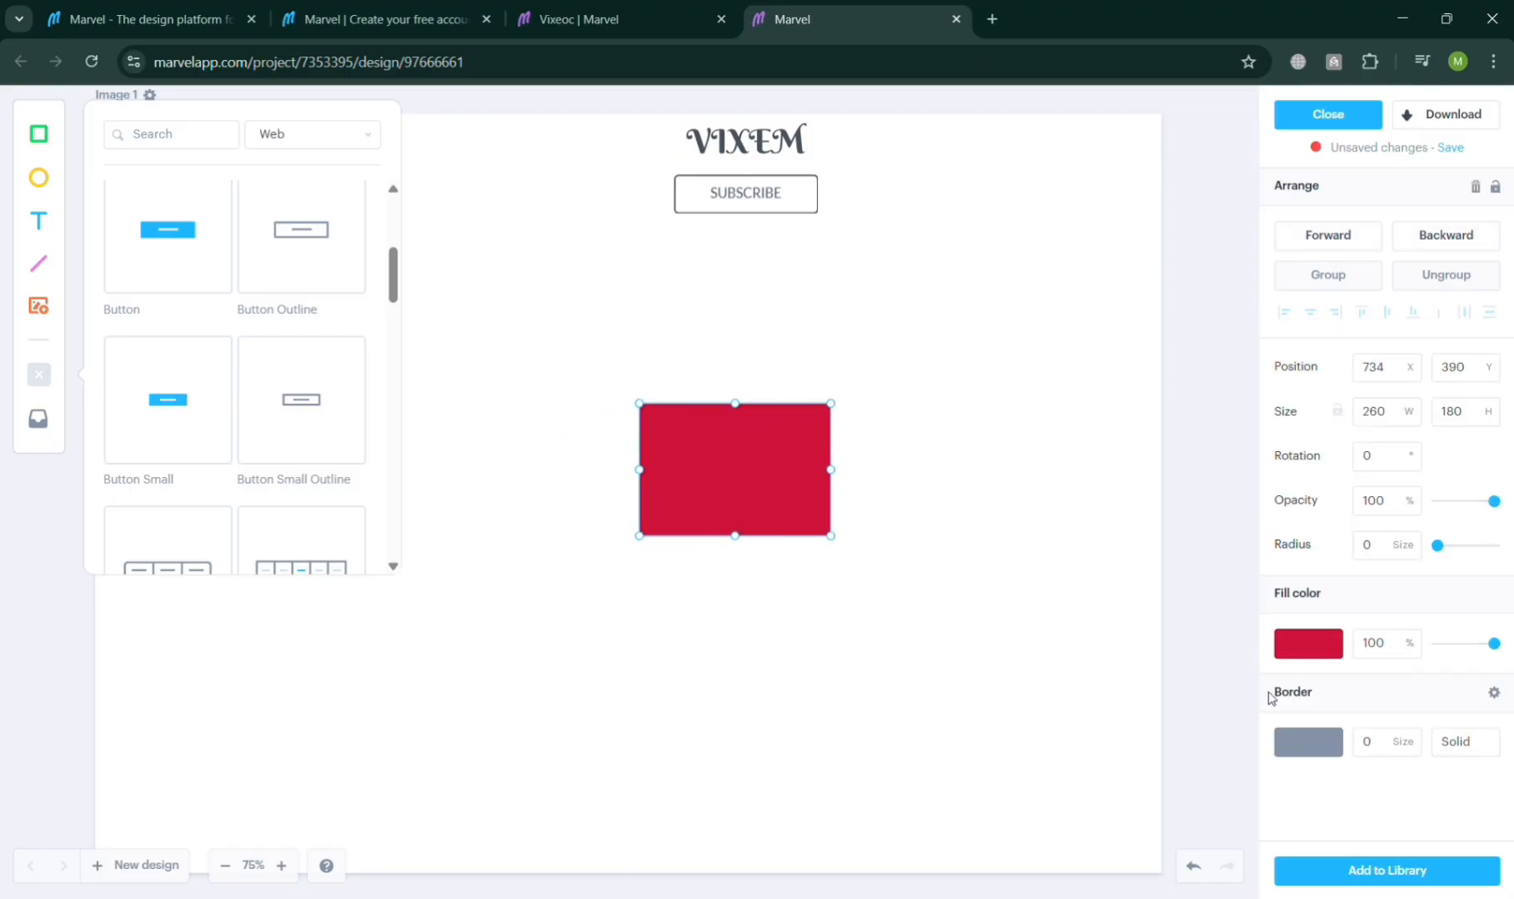
# Step: Give the rectangle a blue #036AFF border with a size of 9
pyautogui.click(1333, 748)
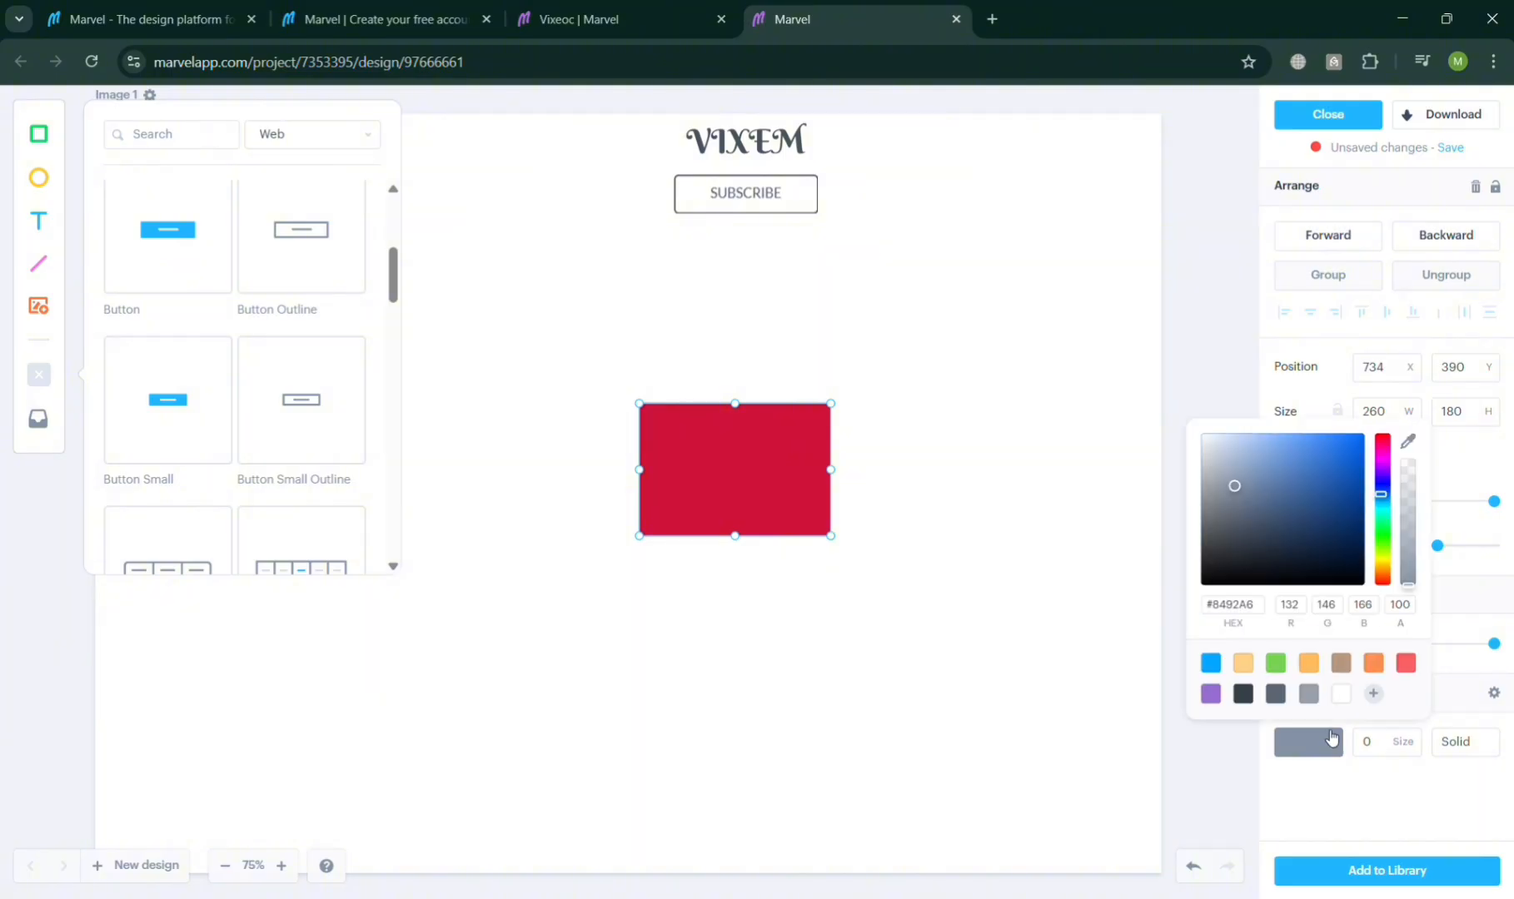
pyautogui.moveTo(1326, 526); pyautogui.dragTo(1363, 435)
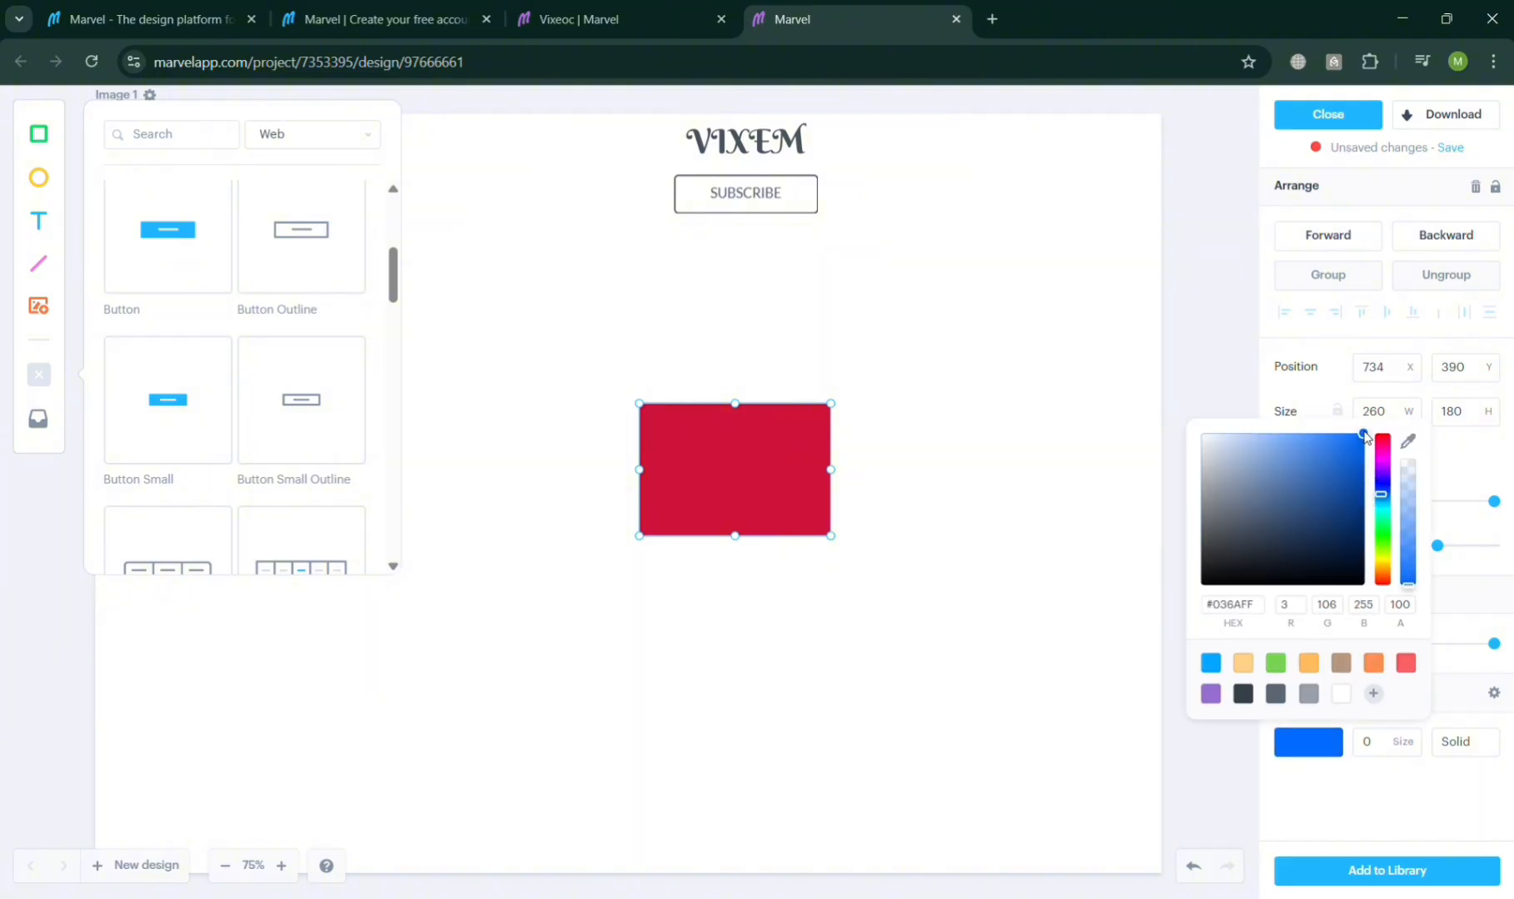
pyautogui.click(1421, 738)
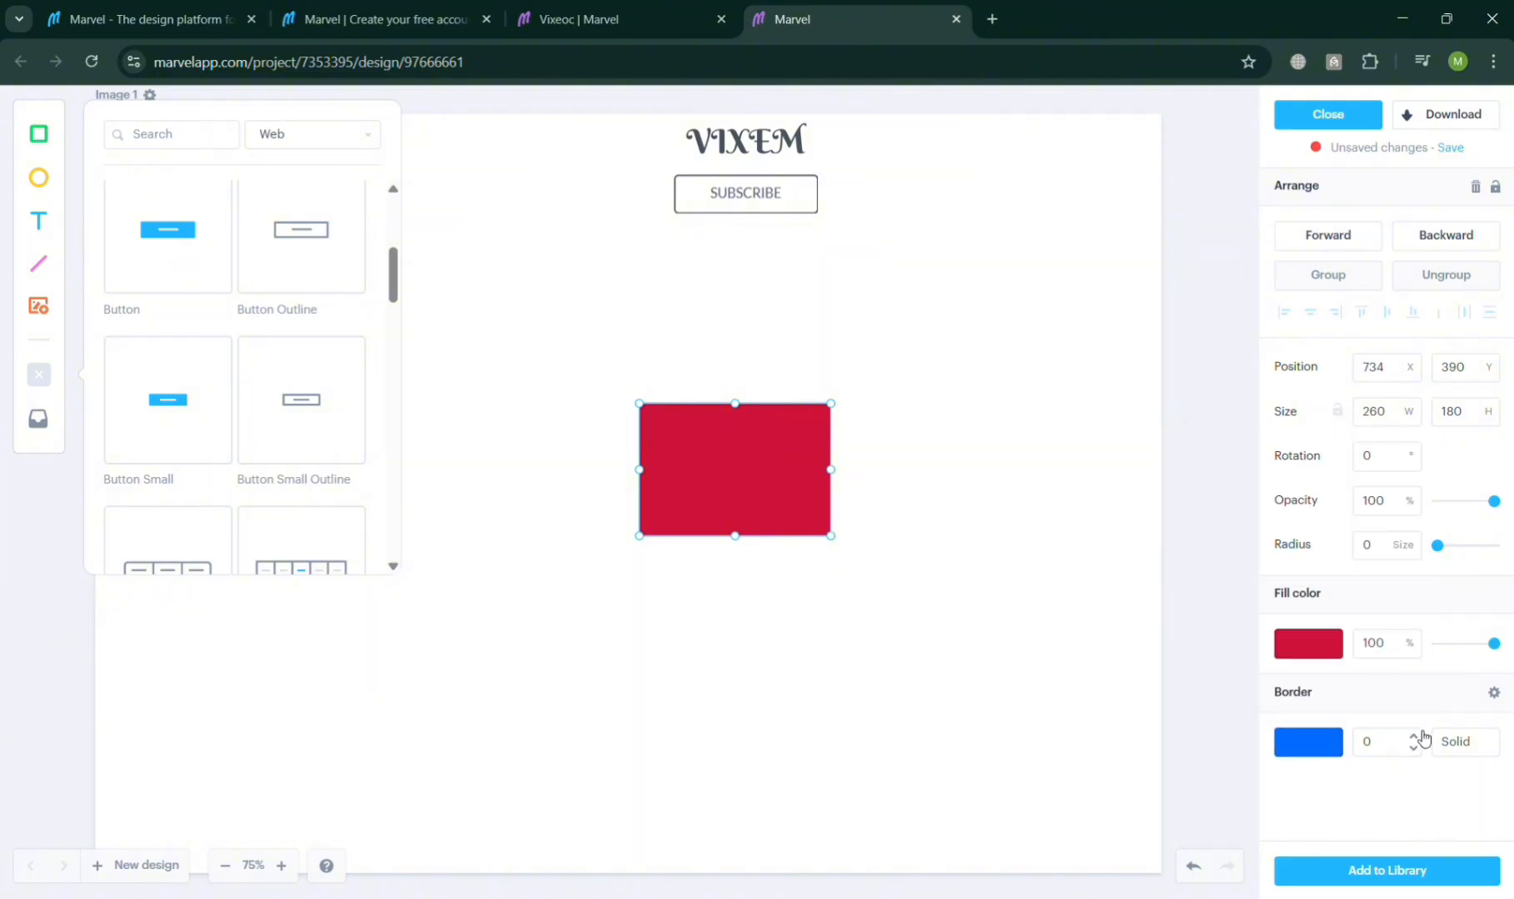
pyautogui.click(1421, 736)
pyautogui.click(1421, 736)
pyautogui.click(1420, 736)
pyautogui.click(1421, 736)
pyautogui.click(1420, 736)
pyautogui.doubleClick(1420, 736)
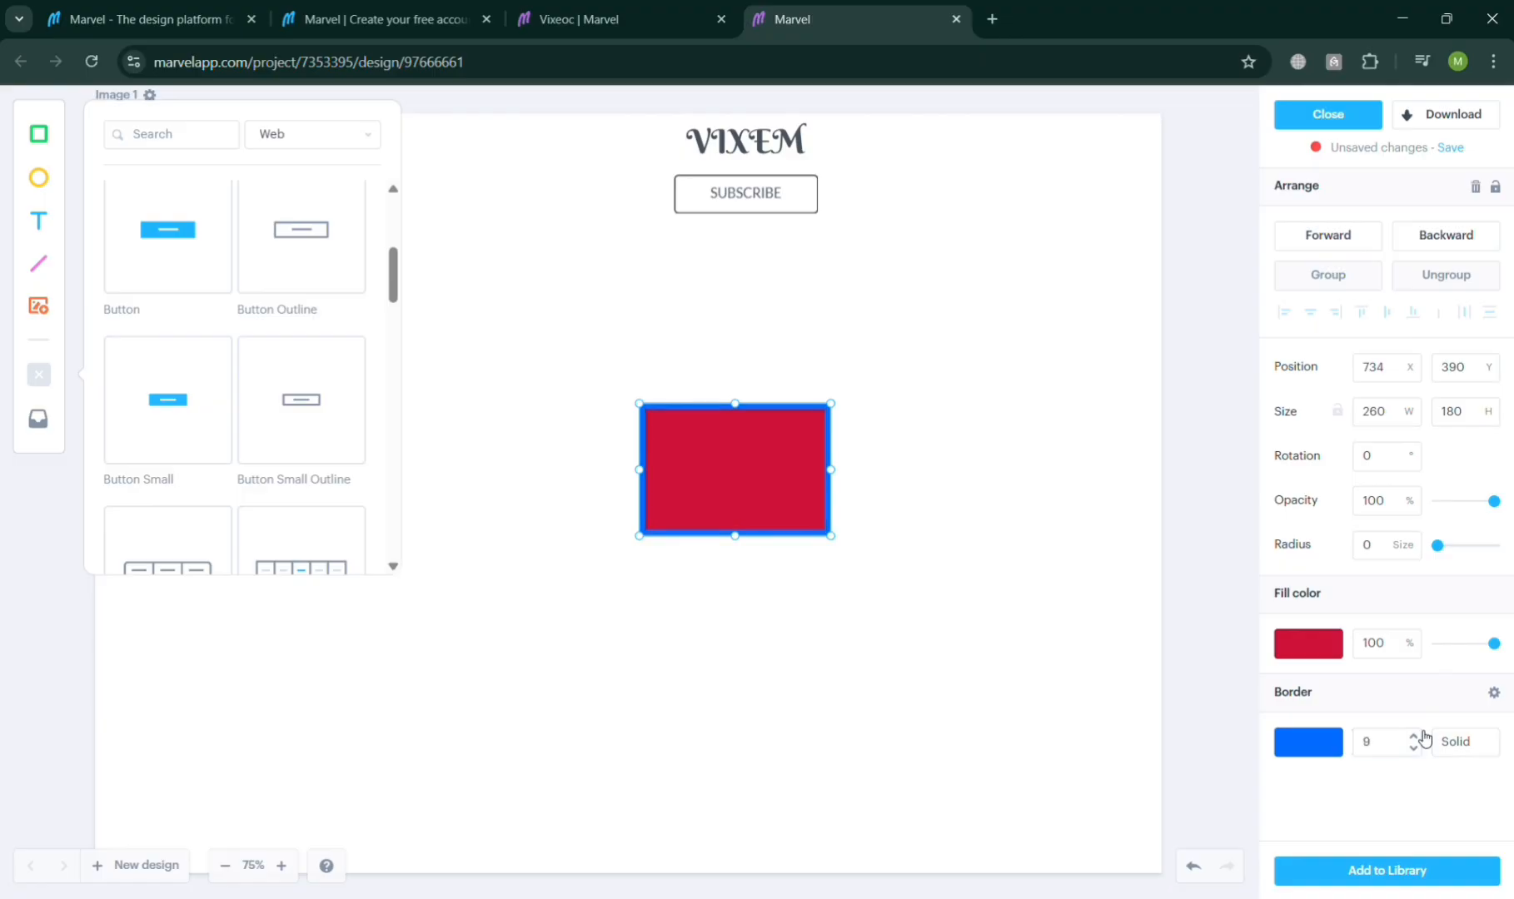
pyautogui.click(1420, 736)
pyautogui.click(1408, 747)
pyautogui.write('8')
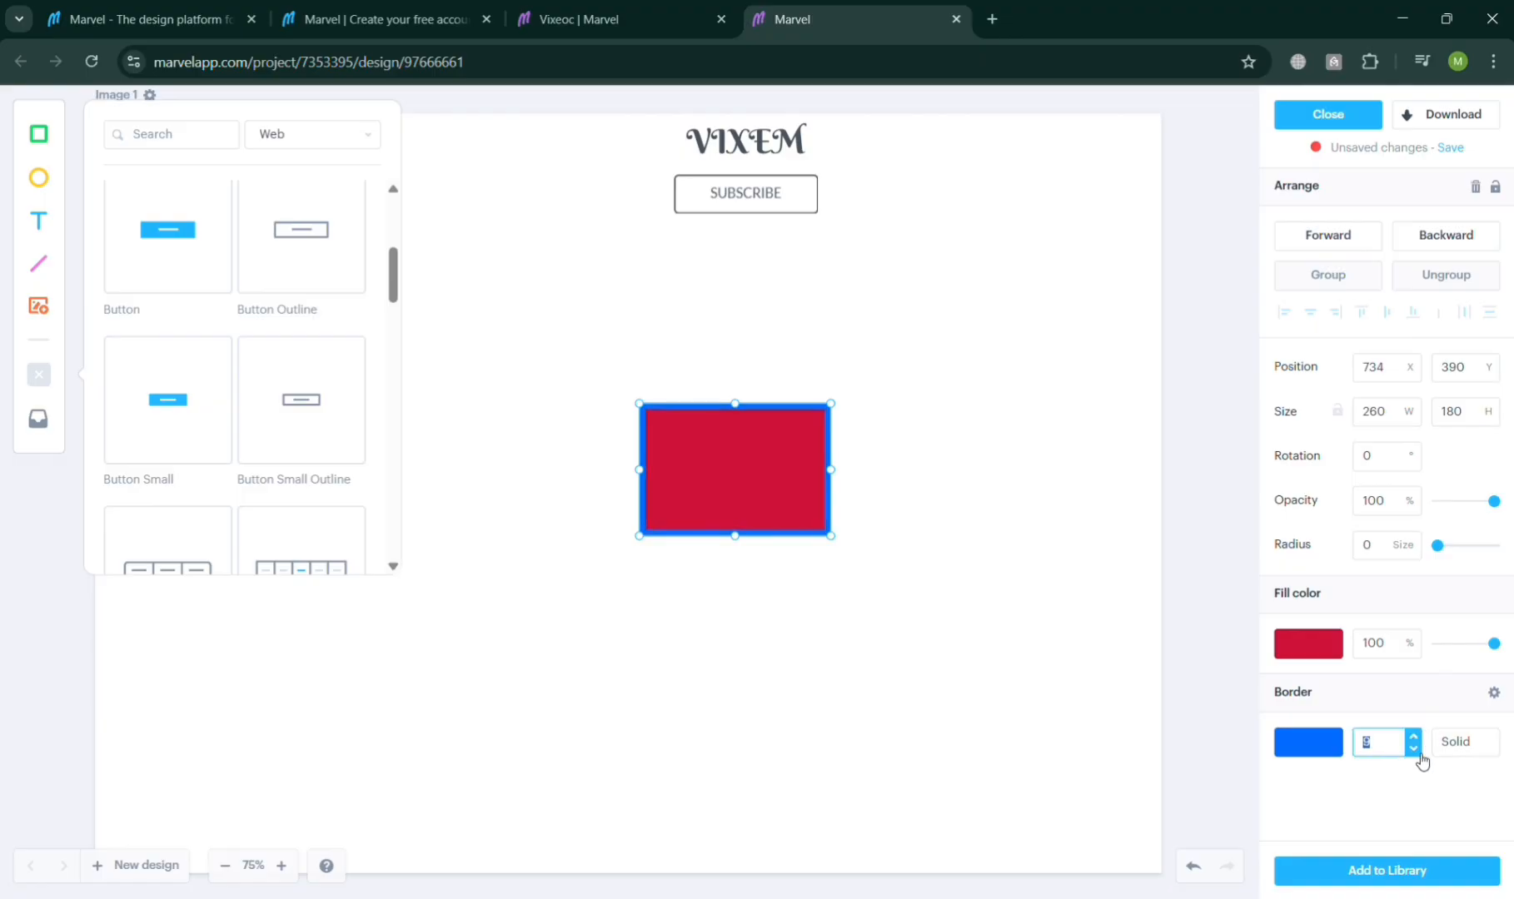
# Step: Resize the rectangle to about 316 × 184 px and move it up toward the button
pyautogui.click(846, 563)
pyautogui.click(829, 530)
pyautogui.moveTo(830, 540); pyautogui.dragTo(874, 540)
pyautogui.moveTo(776, 475); pyautogui.dragTo(766, 374)
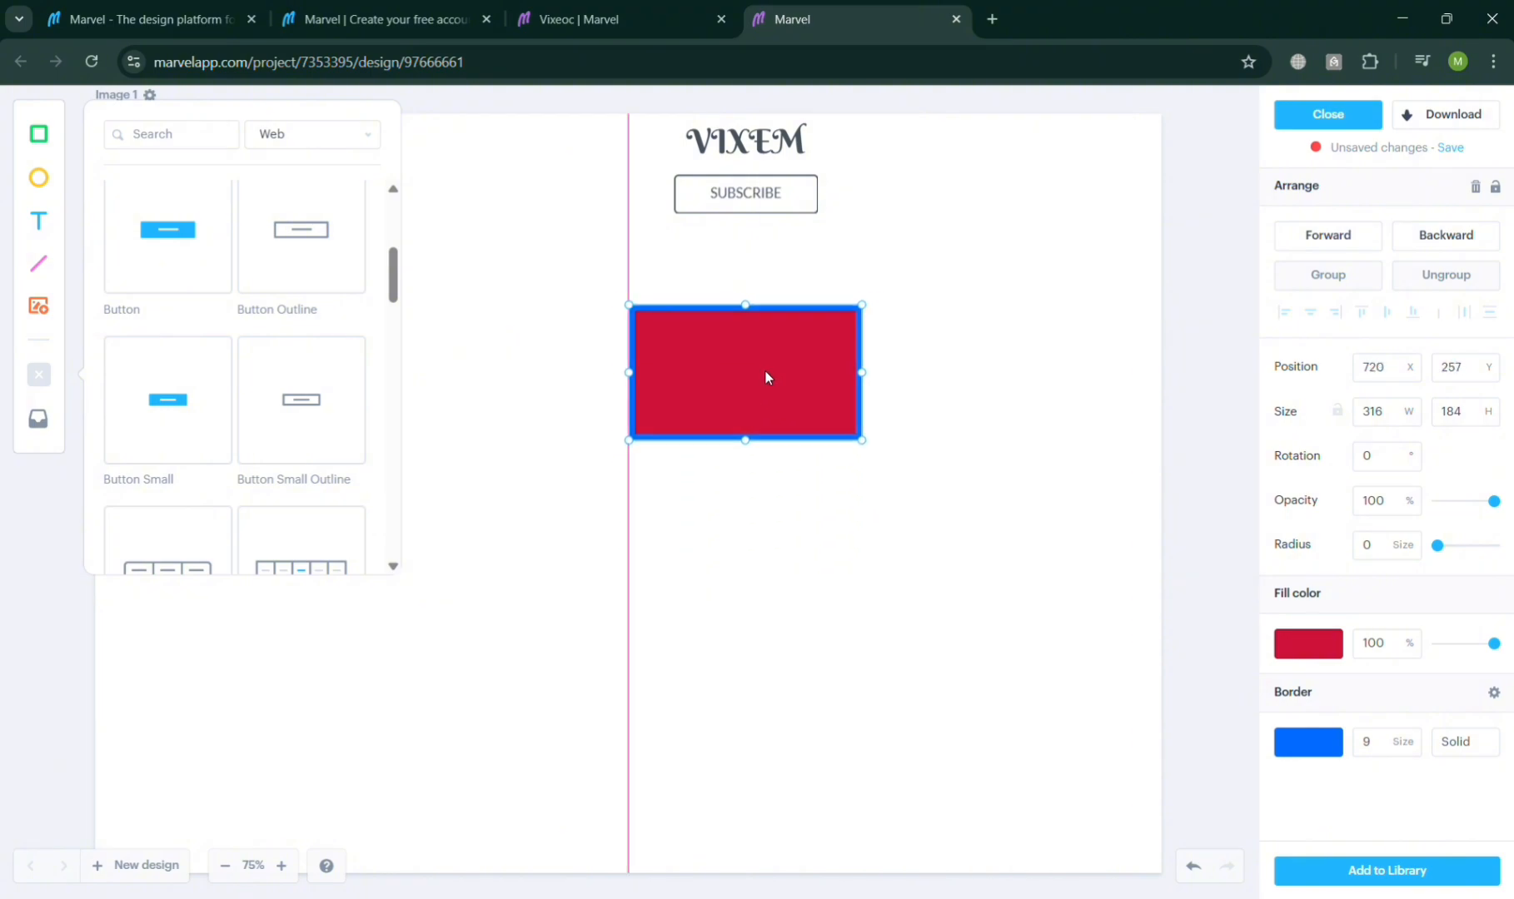
# Step: Set the rectangle's border style to Dotted and its corner radius to 42
pyautogui.click(1476, 793)
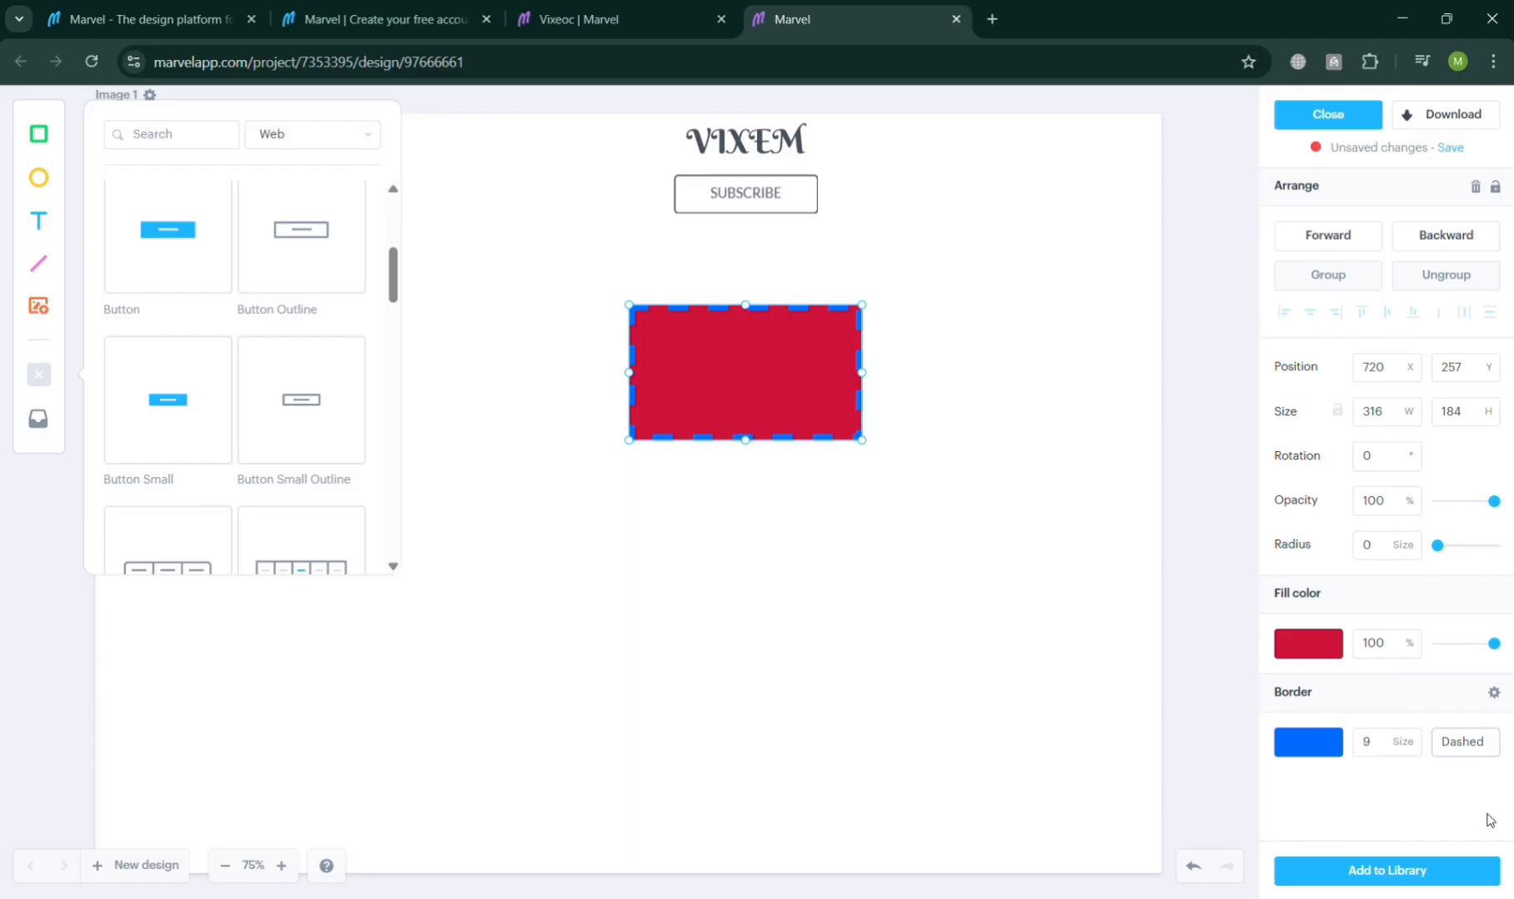
pyautogui.click(1489, 820)
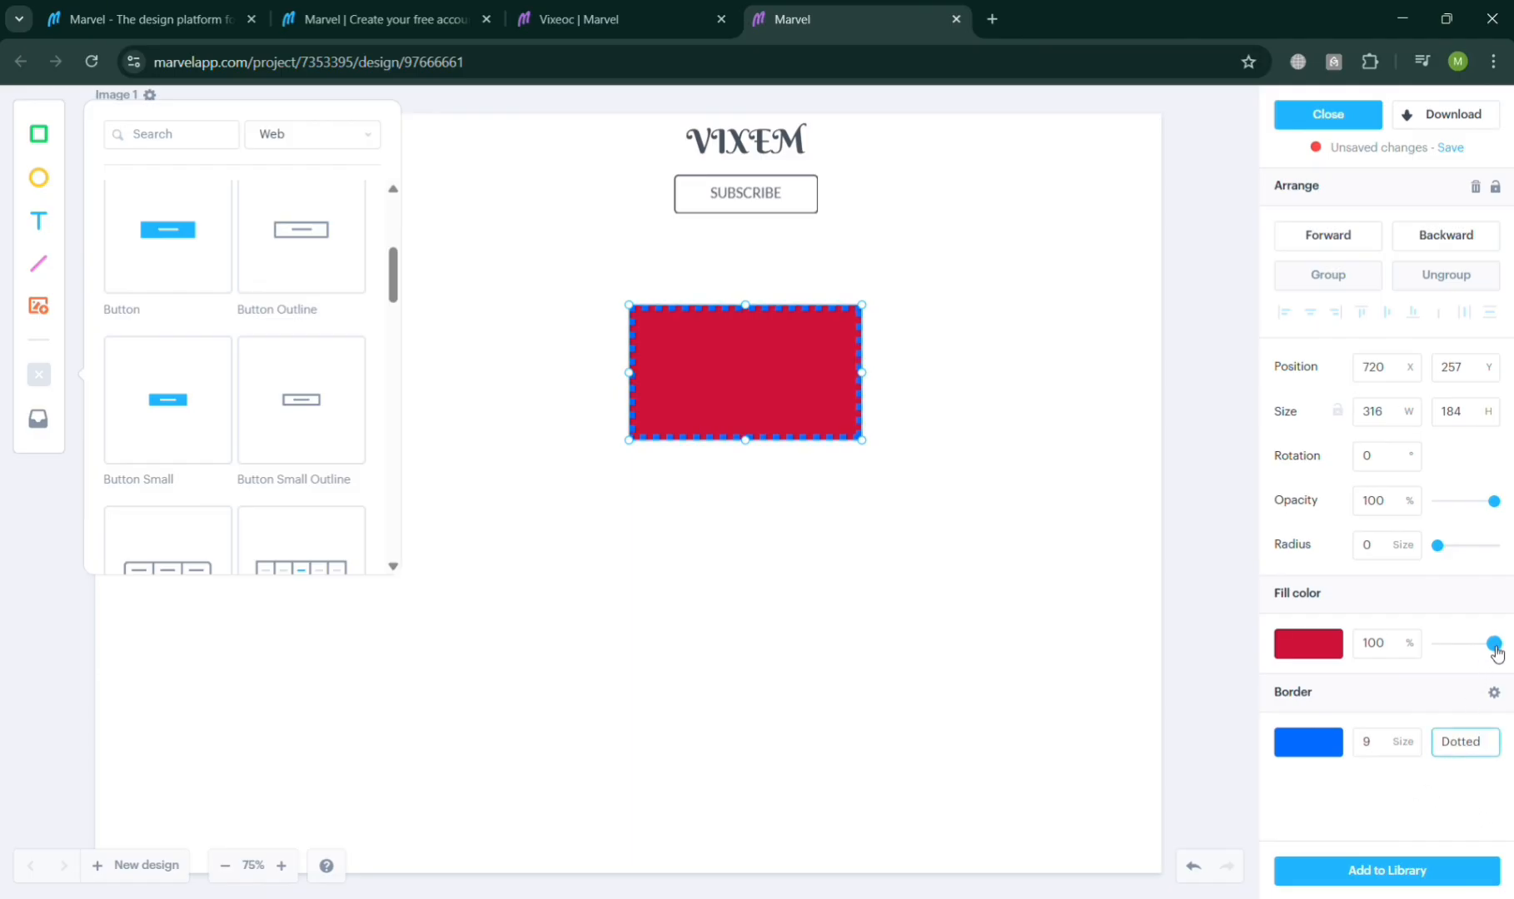
pyautogui.moveTo(1493, 643)
pyautogui.mouseDown()
pyautogui.moveTo(1464, 653)
pyautogui.moveTo(1499, 658)
pyautogui.mouseUp()
pyautogui.moveTo(1444, 551); pyautogui.dragTo(1468, 580)
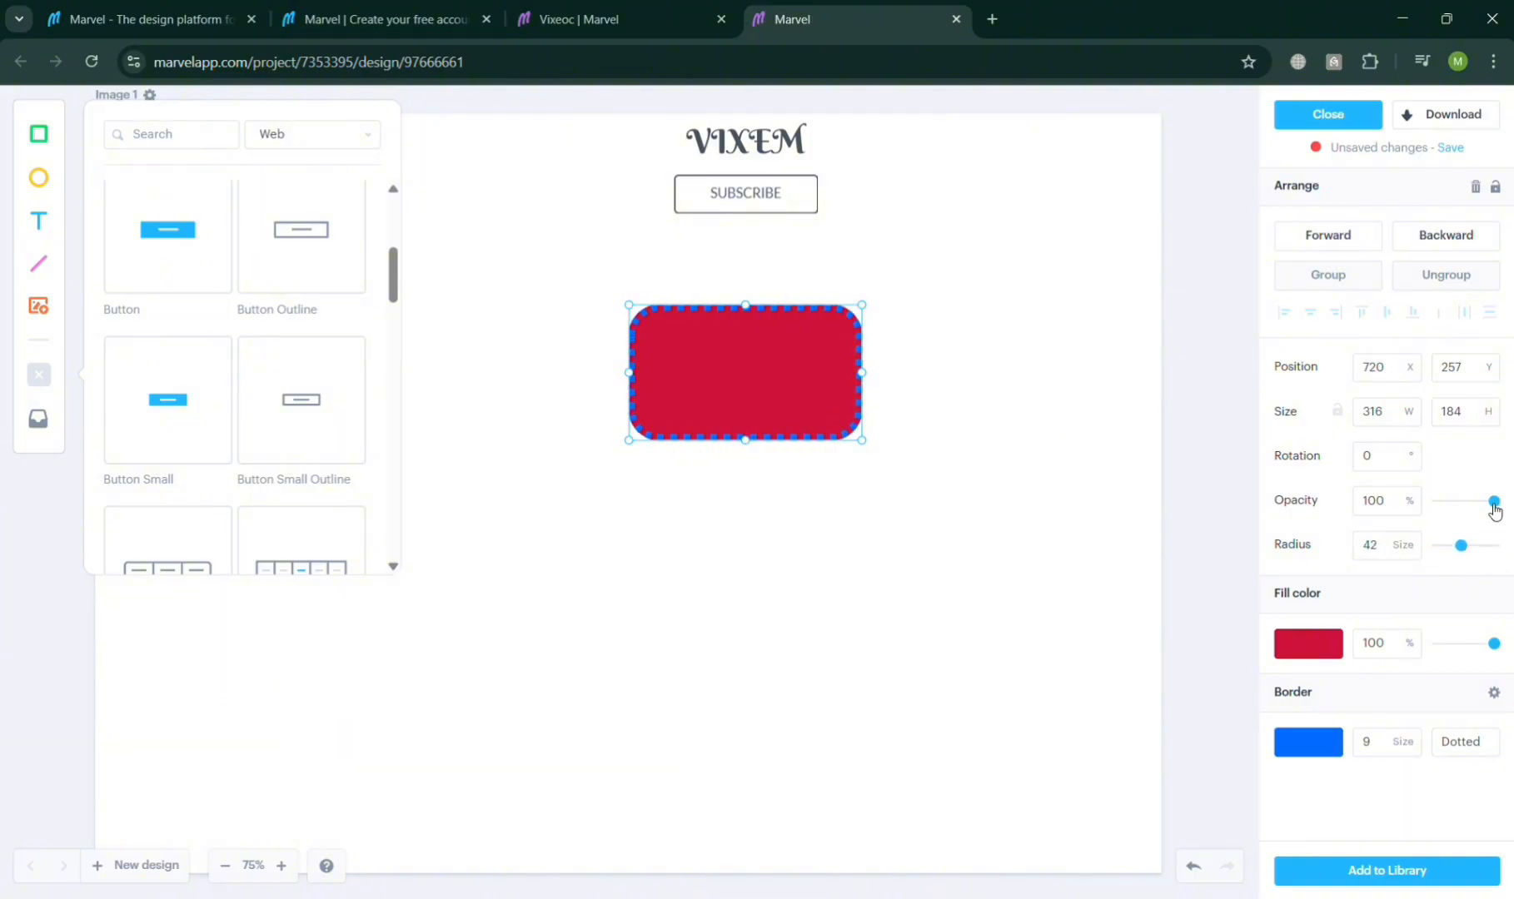
pyautogui.moveTo(1494, 502)
pyautogui.mouseDown()
pyautogui.moveTo(1431, 531)
pyautogui.moveTo(1495, 502)
pyautogui.mouseUp()
# Step: Reposition the rectangle just below the SUBSCRIBE button, at about X 721 and Y 185
pyautogui.click(1414, 374)
pyautogui.click(1414, 375)
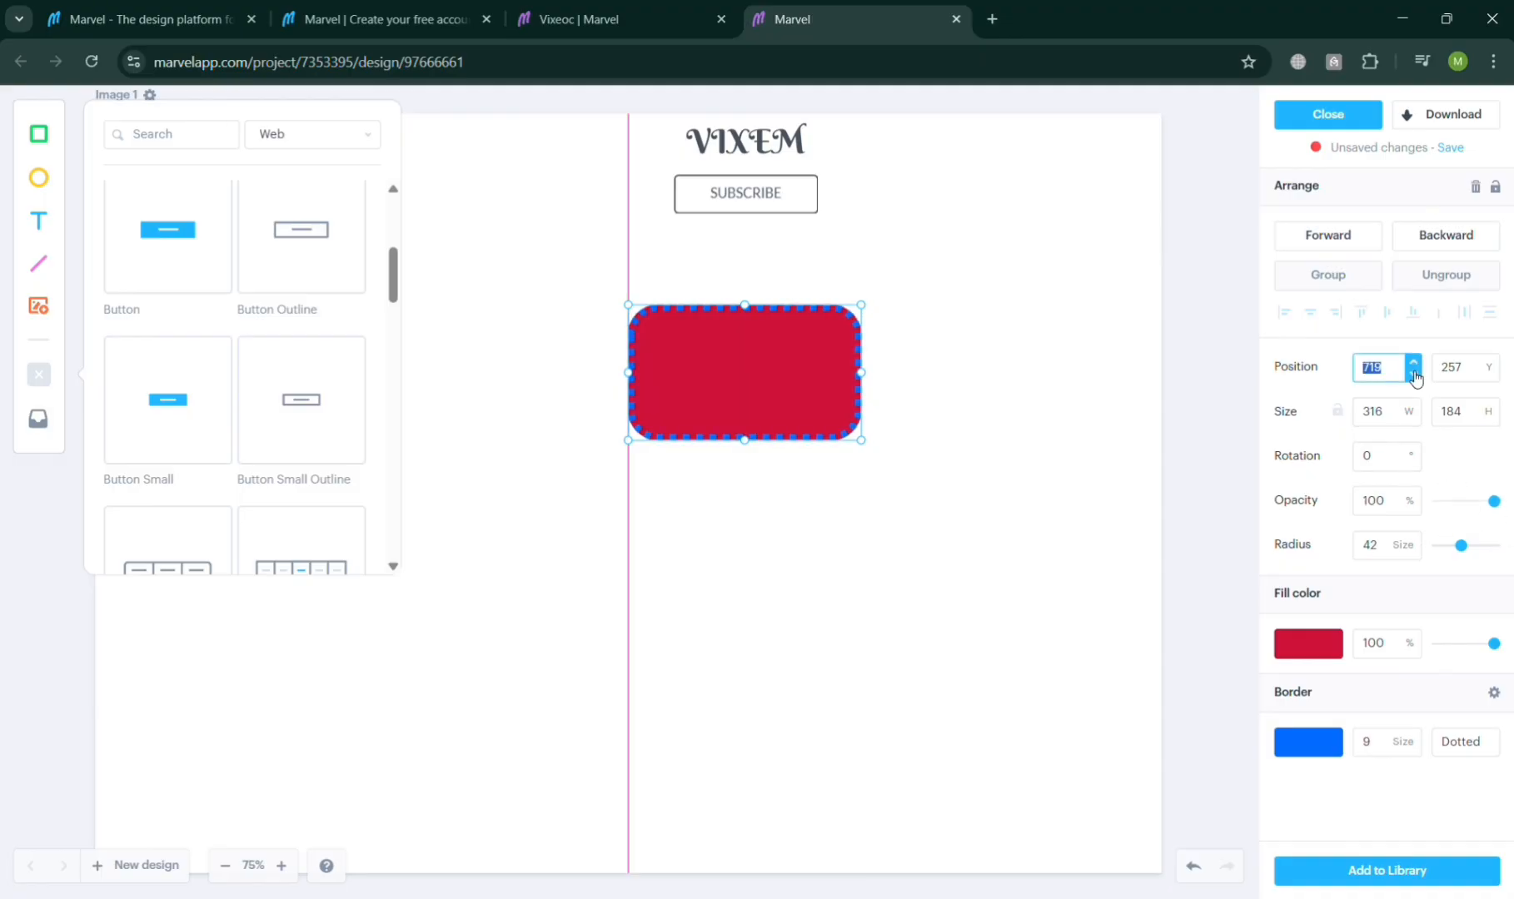
pyautogui.click(1413, 375)
pyautogui.click(1413, 374)
pyautogui.click(1414, 363)
pyautogui.click(1414, 363)
pyautogui.click(1414, 363)
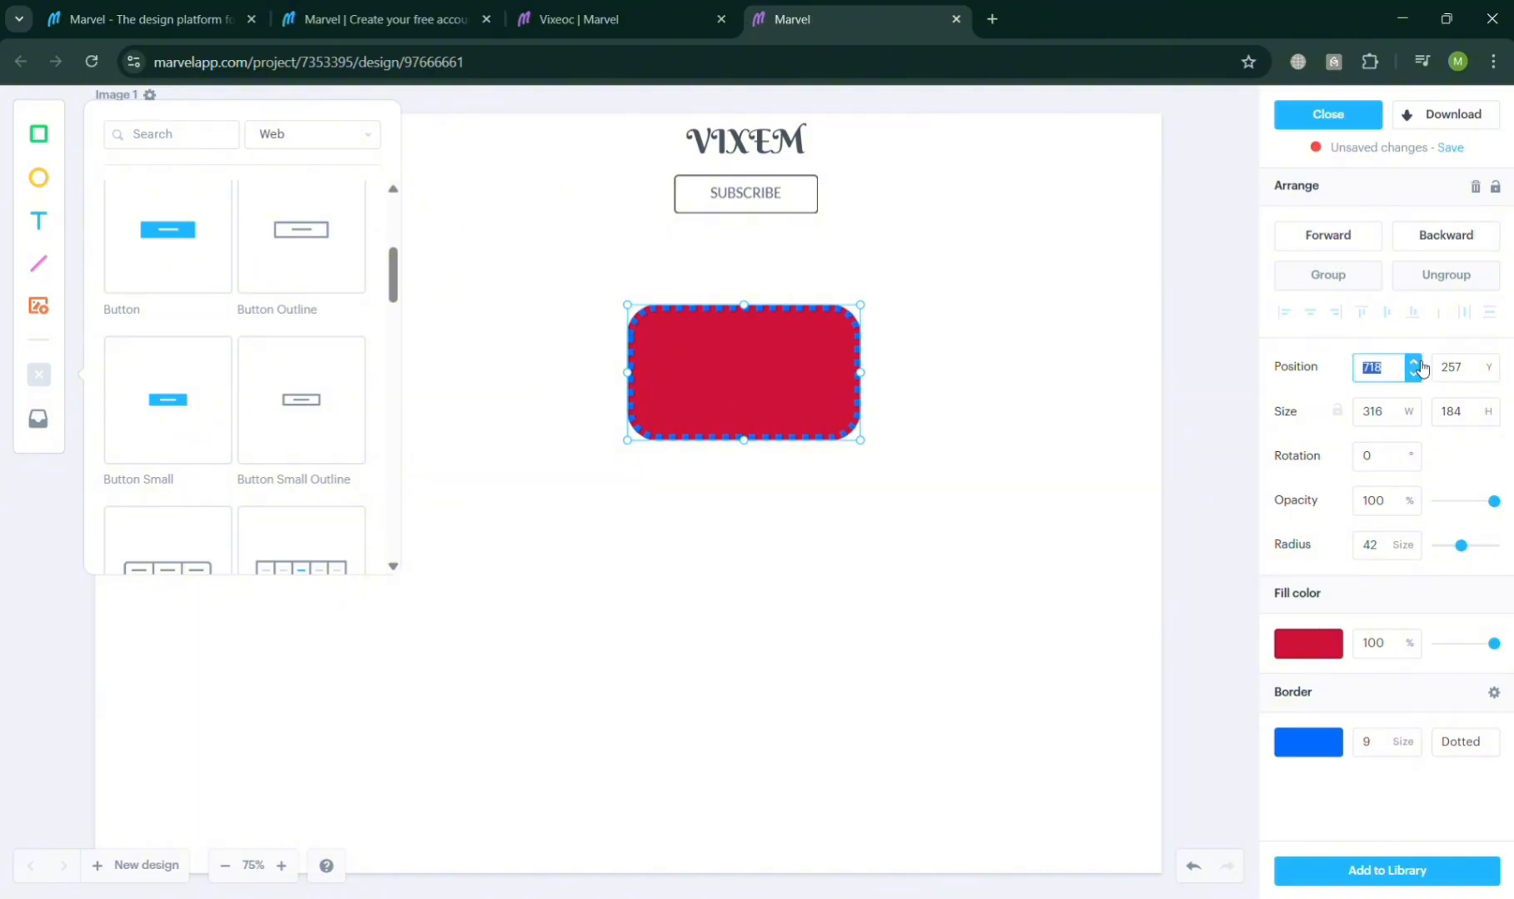
pyautogui.moveTo(806, 381); pyautogui.dragTo(813, 330)
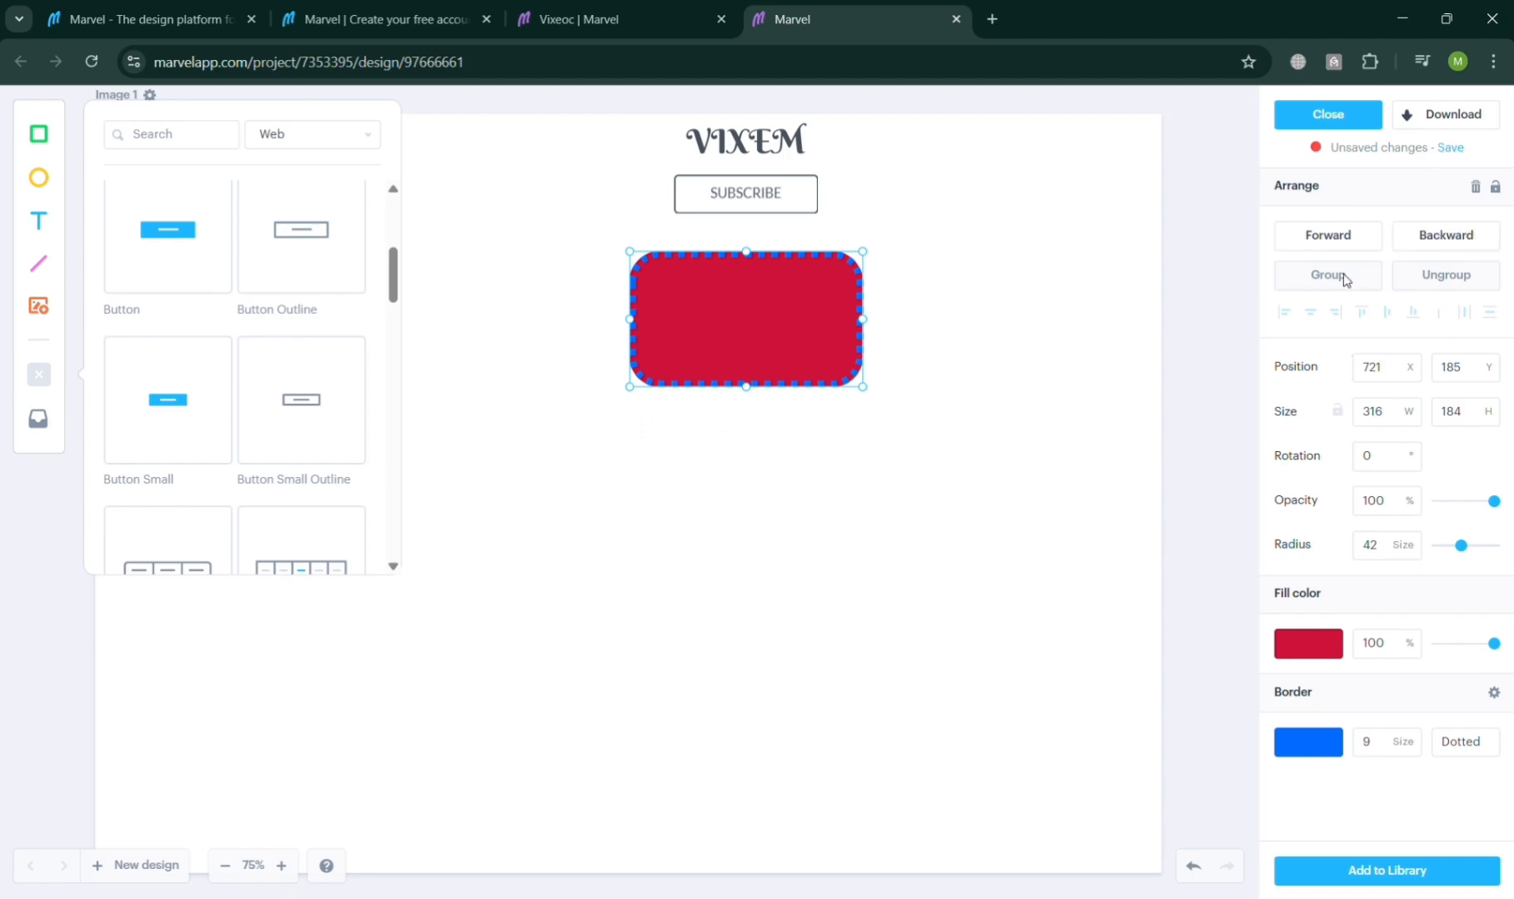
# Step: Draw an ellipse about 192 × 184 px below the rectangle with the Ellipse tool
pyautogui.click(1449, 252)
pyautogui.click(38, 177)
pyautogui.moveTo(670, 540); pyautogui.dragTo(773, 584)
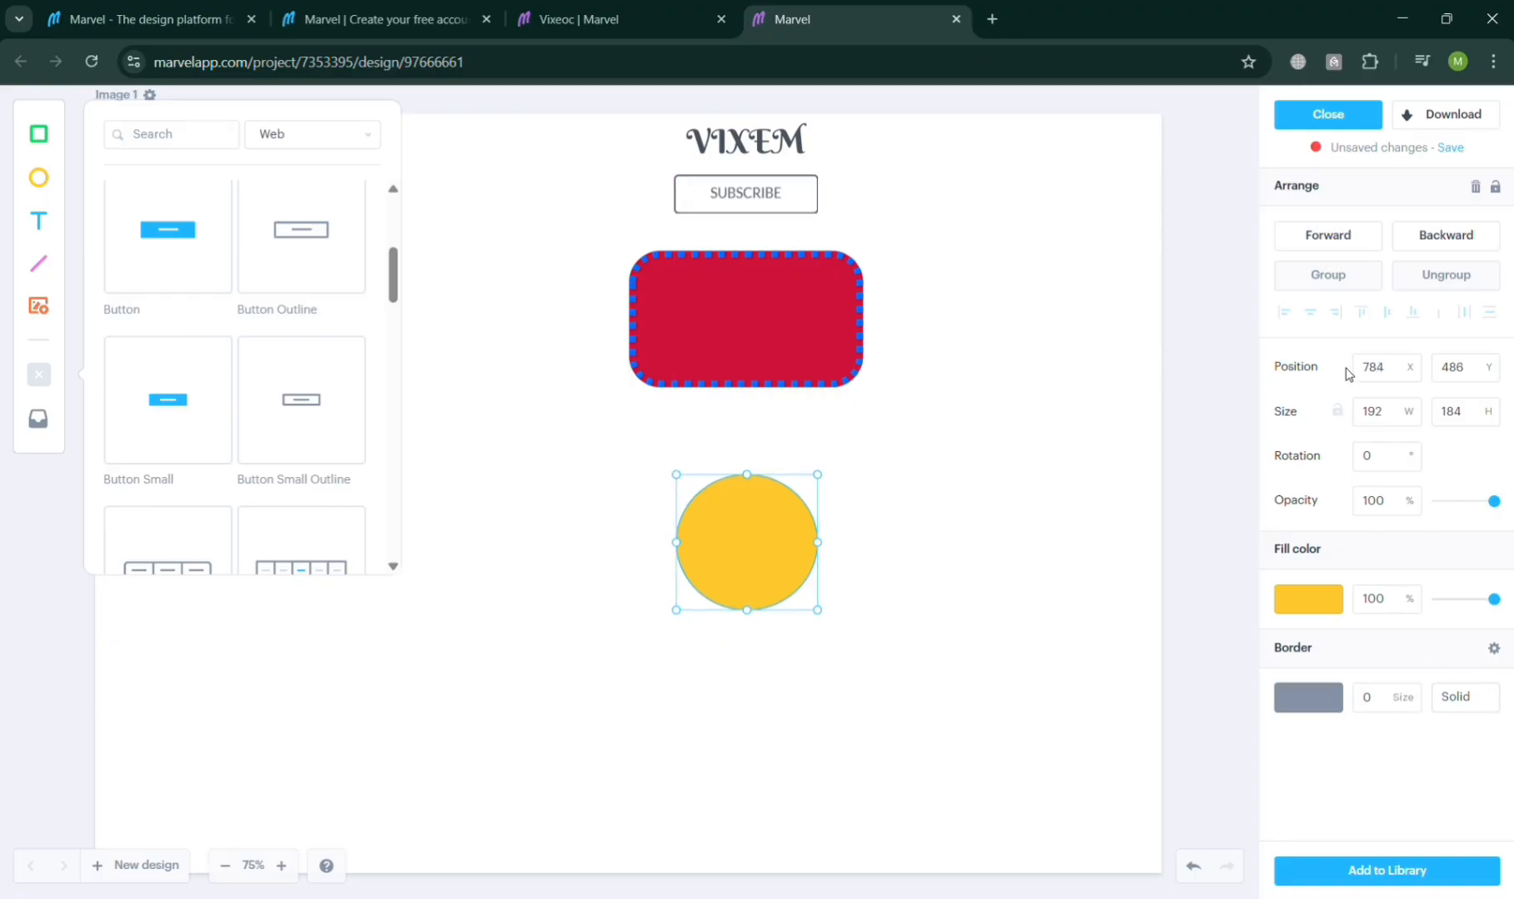
# Step: Shift the ellipse to X 779 and set its width to 200 px
pyautogui.click(1416, 376)
pyautogui.click(1416, 376)
pyautogui.click(1416, 376)
pyautogui.click(1416, 375)
pyautogui.click(1416, 376)
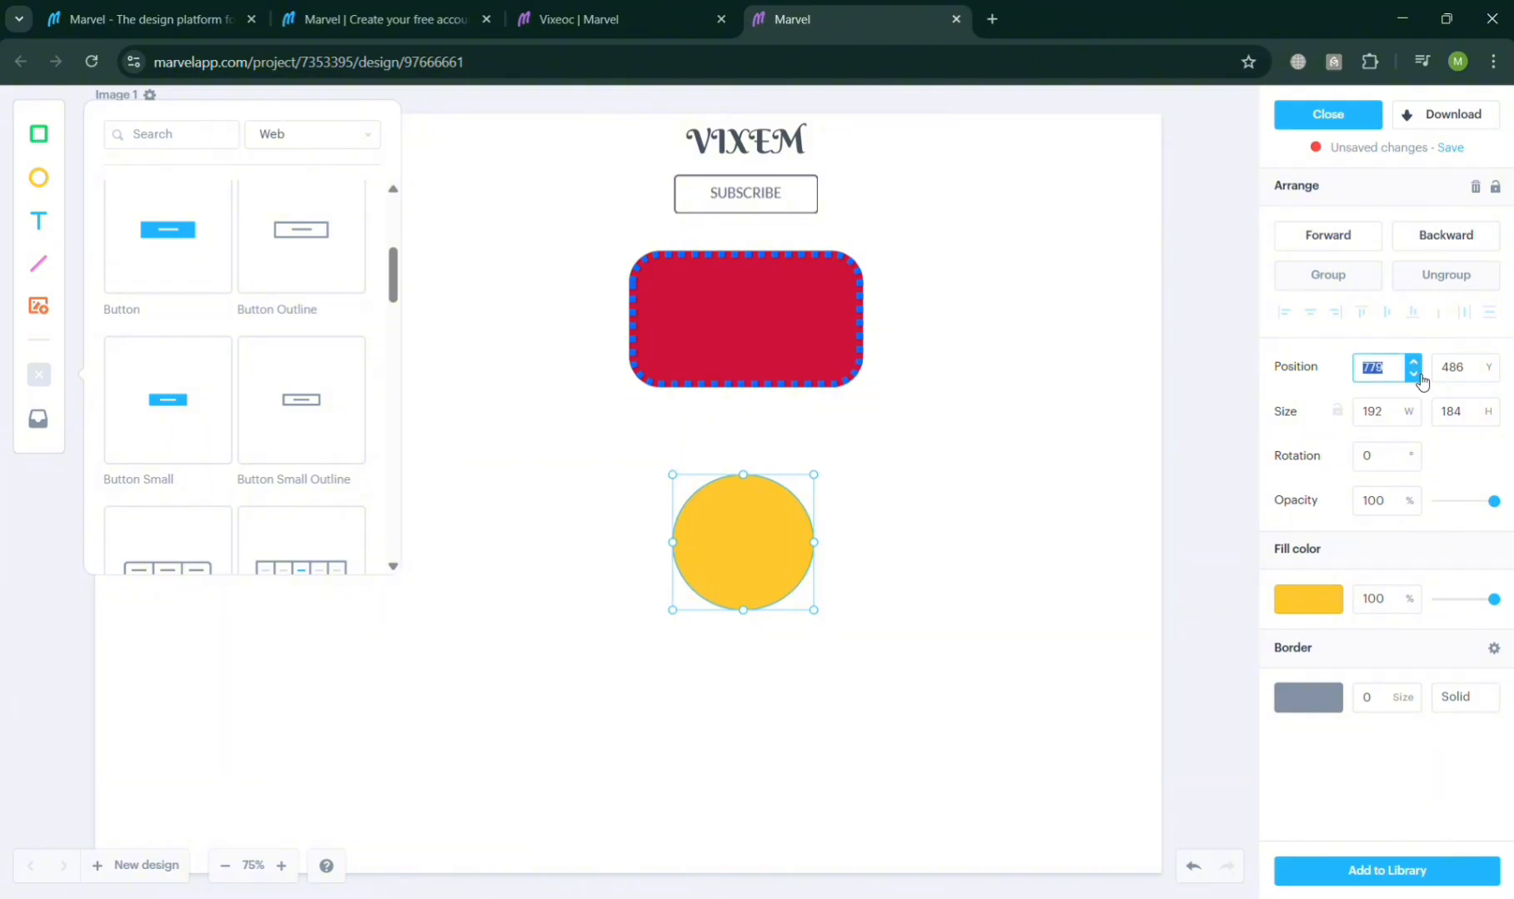
pyautogui.click(1391, 421)
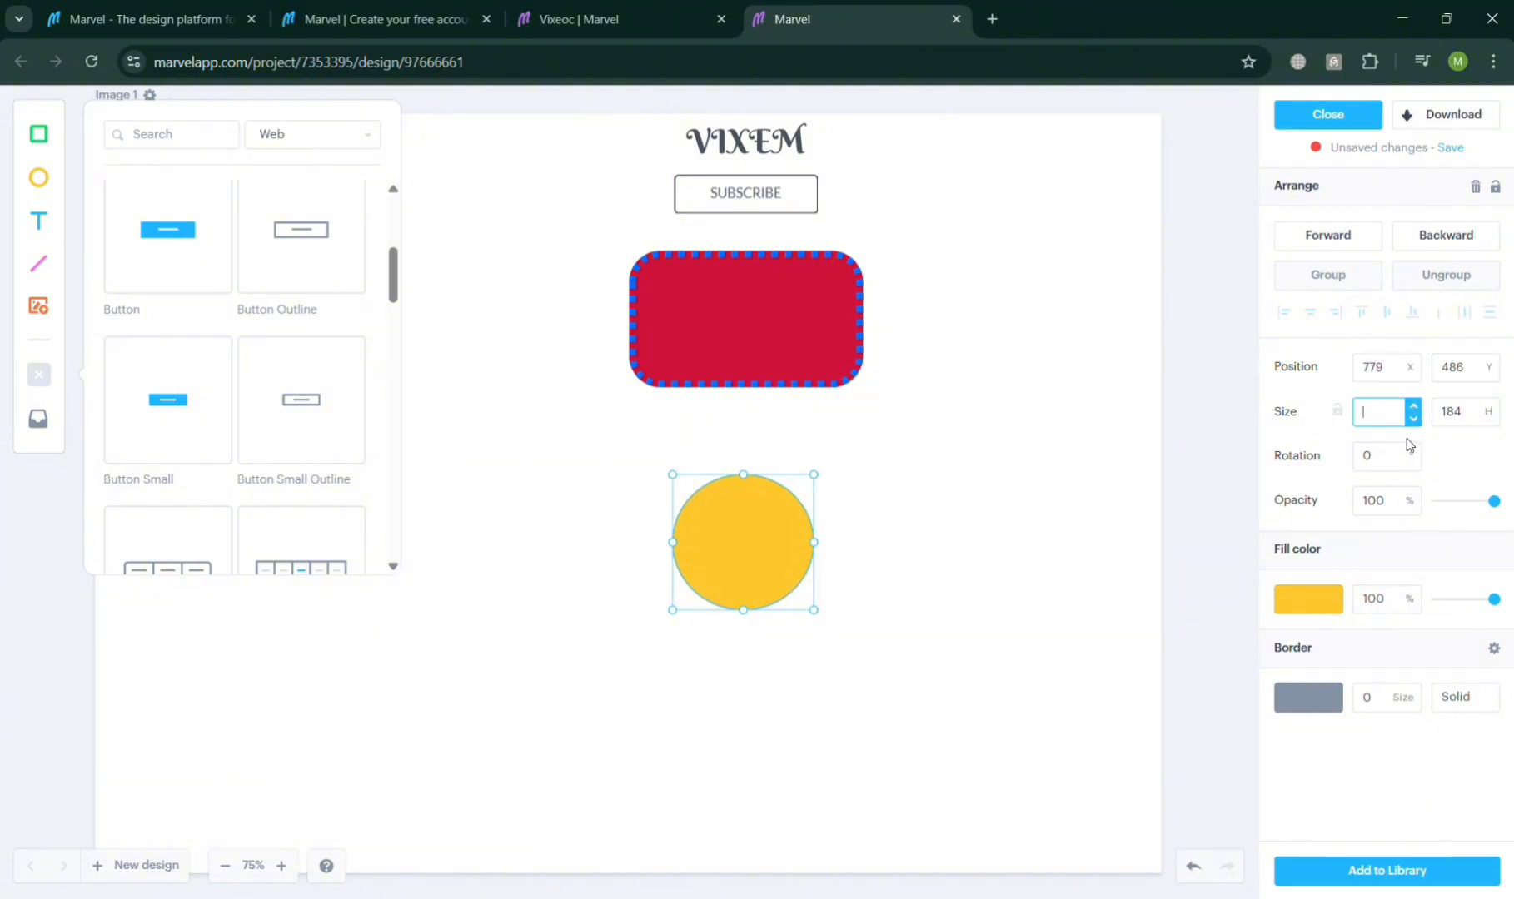
pyautogui.write('191')
pyautogui.press('Return')
pyautogui.press('Down')
pyautogui.press('Down')
pyautogui.click(1419, 405)
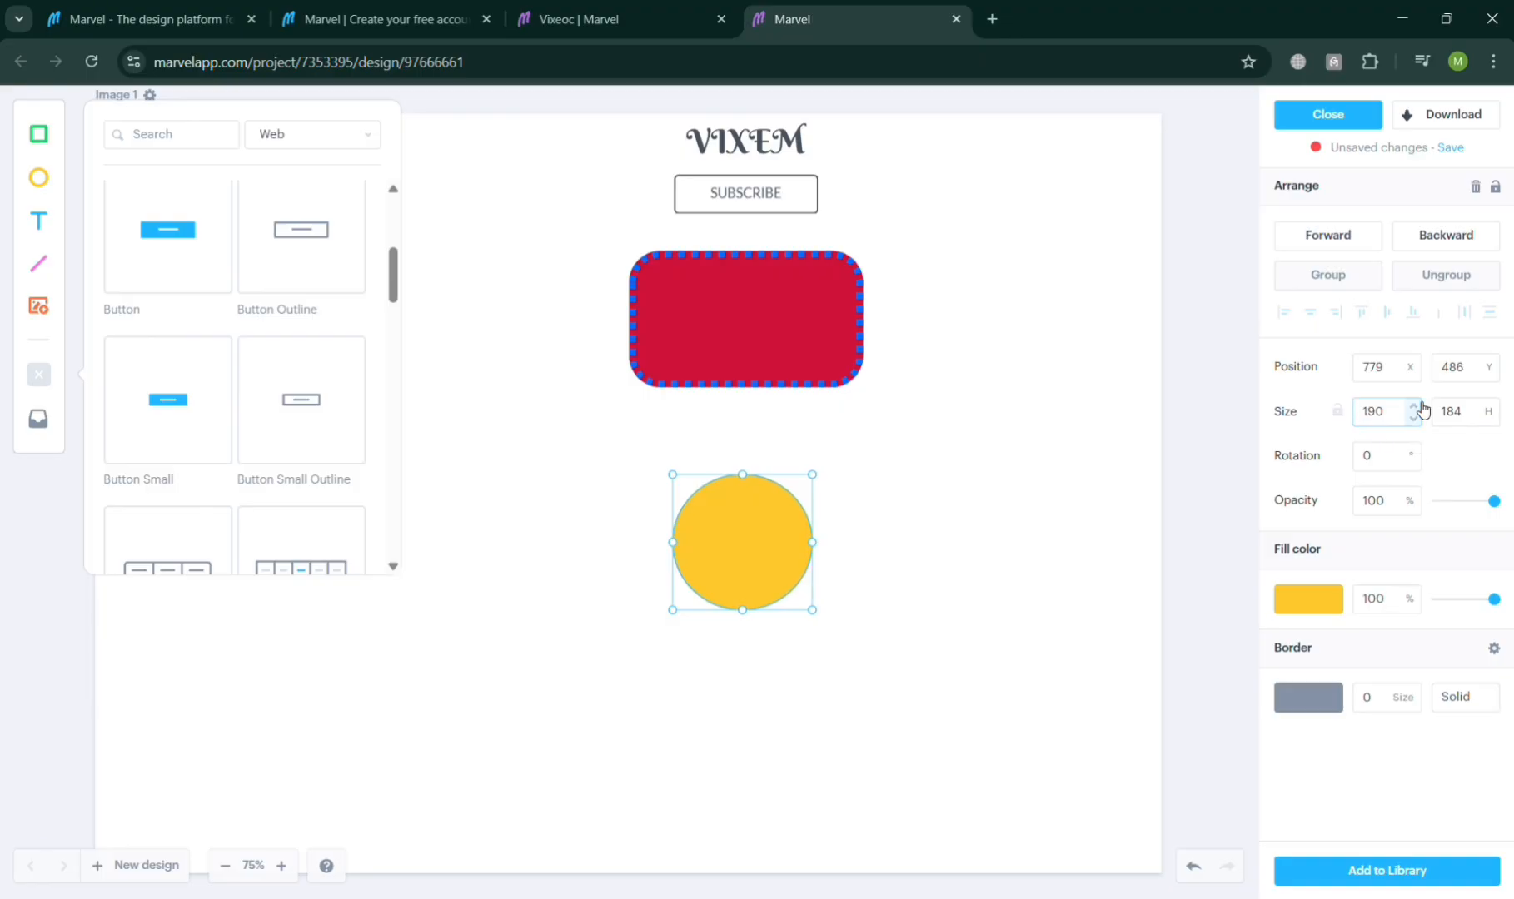
pyautogui.click(1419, 405)
pyautogui.click(1419, 405)
pyautogui.click(1418, 405)
pyautogui.click(1418, 406)
pyautogui.click(1418, 405)
pyautogui.click(1418, 405)
pyautogui.click(1418, 406)
pyautogui.click(1419, 405)
pyautogui.click(1418, 405)
pyautogui.click(1419, 405)
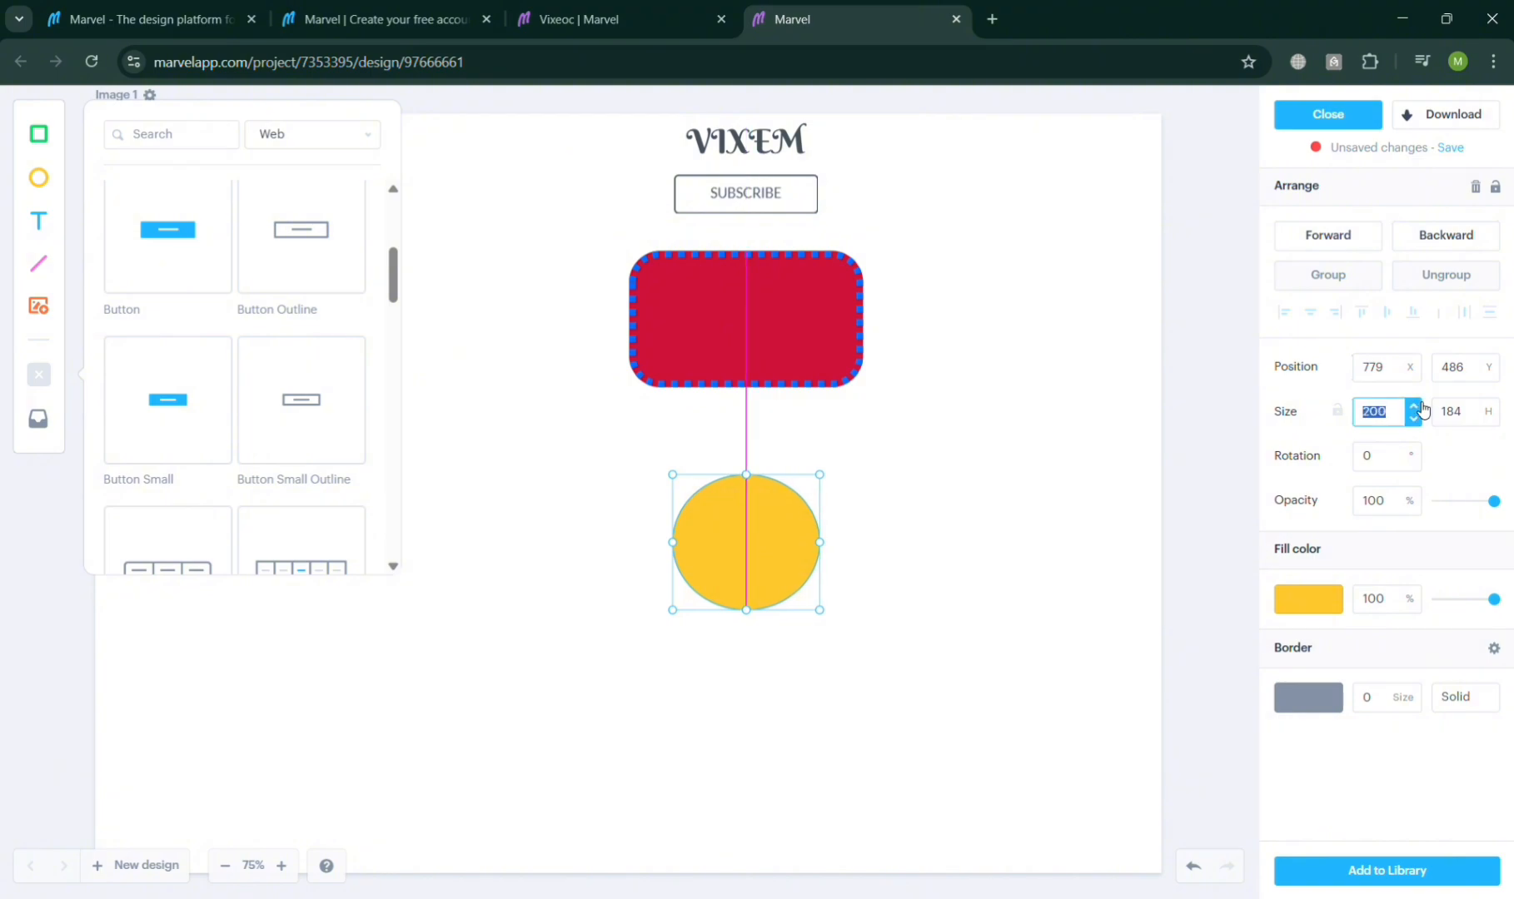
# Step: Set the ellipse's height to 200 px
pyautogui.click(1483, 418)
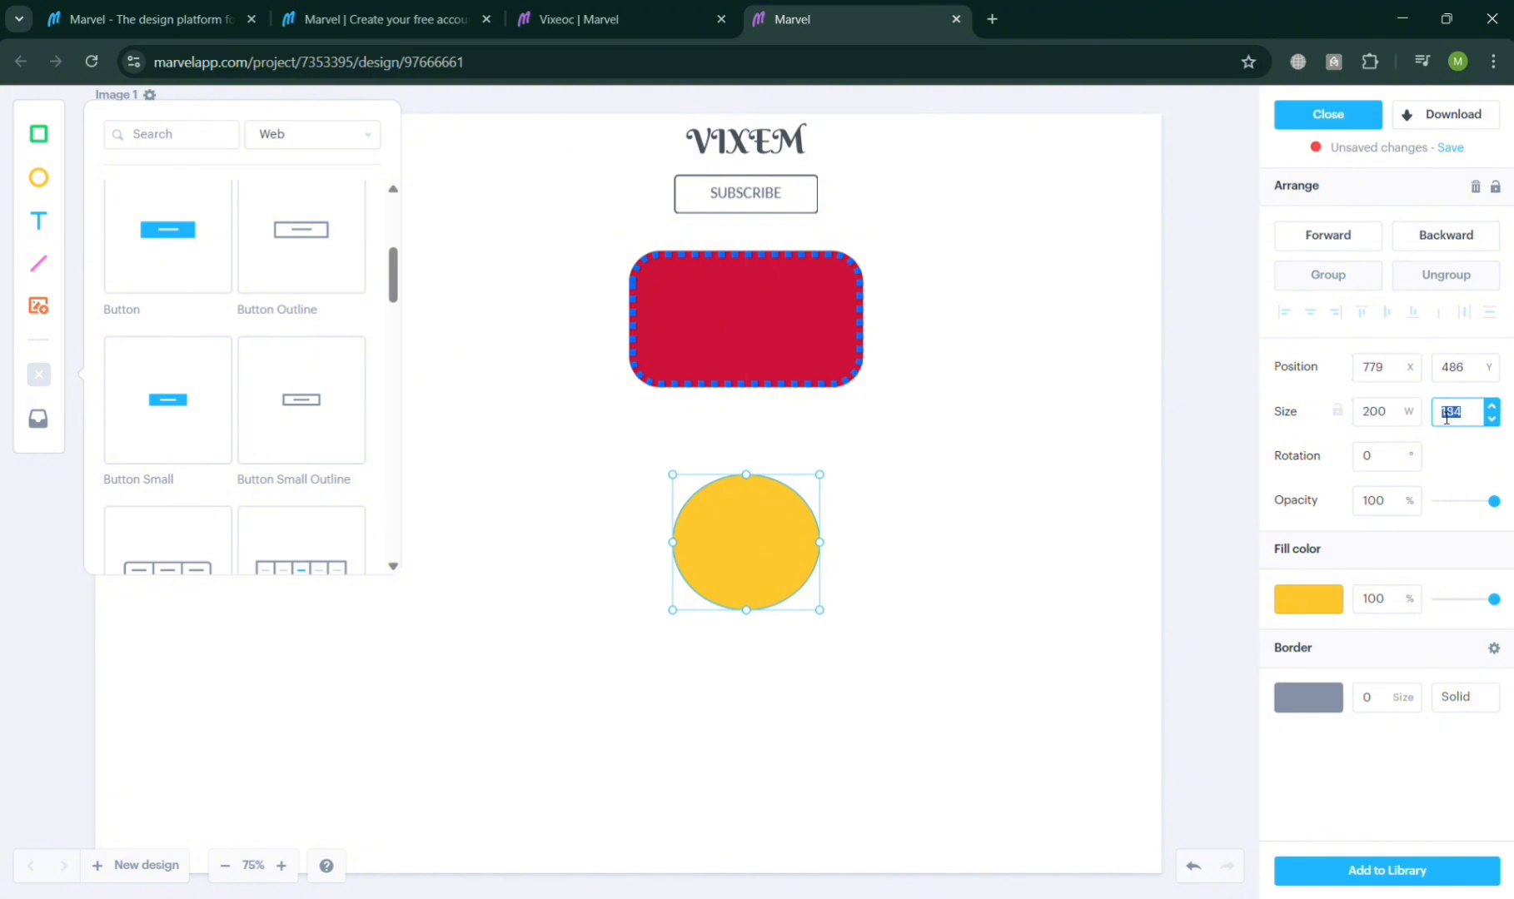
pyautogui.press('Down')
pyautogui.press('Down')
pyautogui.press('Down')
pyautogui.press('Down')
pyautogui.press('Down')
pyautogui.press('Down')
pyautogui.press('Down')
pyautogui.press('Down')
pyautogui.press('Down')
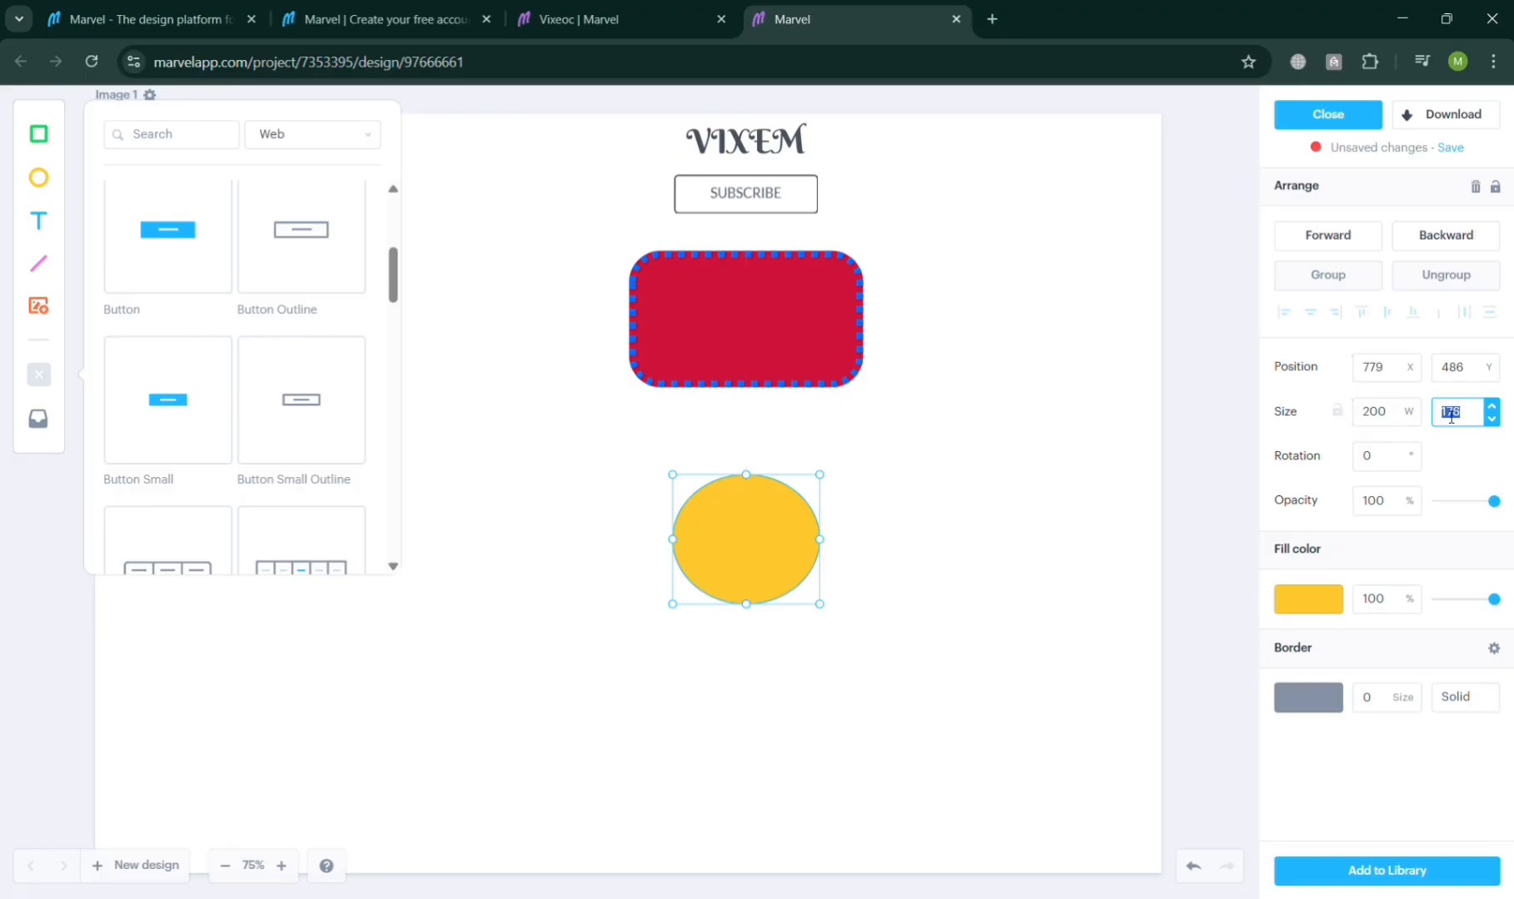
pyautogui.press('Up')
pyautogui.press('Up')
pyautogui.press('Up')
pyautogui.press('Up')
pyautogui.press('Up')
pyautogui.press('Up')
pyautogui.press('Up')
pyautogui.press('Up')
pyautogui.press('Up')
pyautogui.press('Up')
pyautogui.press('Up')
pyautogui.press('Up')
pyautogui.press('Up')
pyautogui.press('Up')
pyautogui.press('Up')
pyautogui.press('Up')
pyautogui.press('Up')
pyautogui.press('Up')
pyautogui.press('Up')
pyautogui.press('Up')
pyautogui.press('Up')
pyautogui.press('Up')
pyautogui.press('Up')
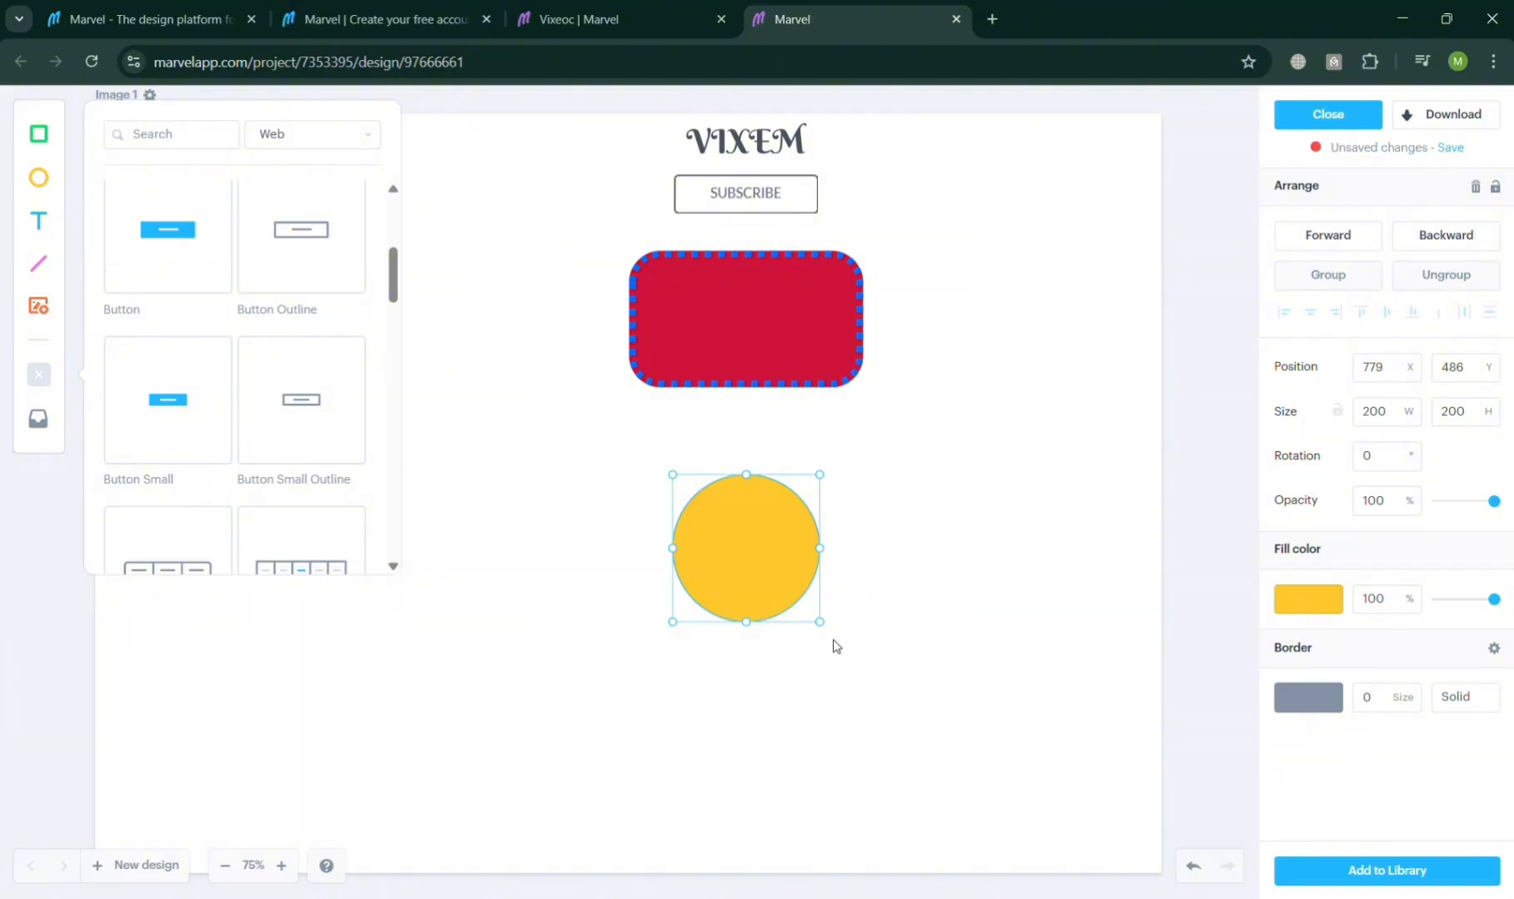
# Step: Enlarge the ellipse to about 277 × 289 px and set its rotation to 4°
pyautogui.moveTo(822, 630); pyautogui.dragTo(879, 692)
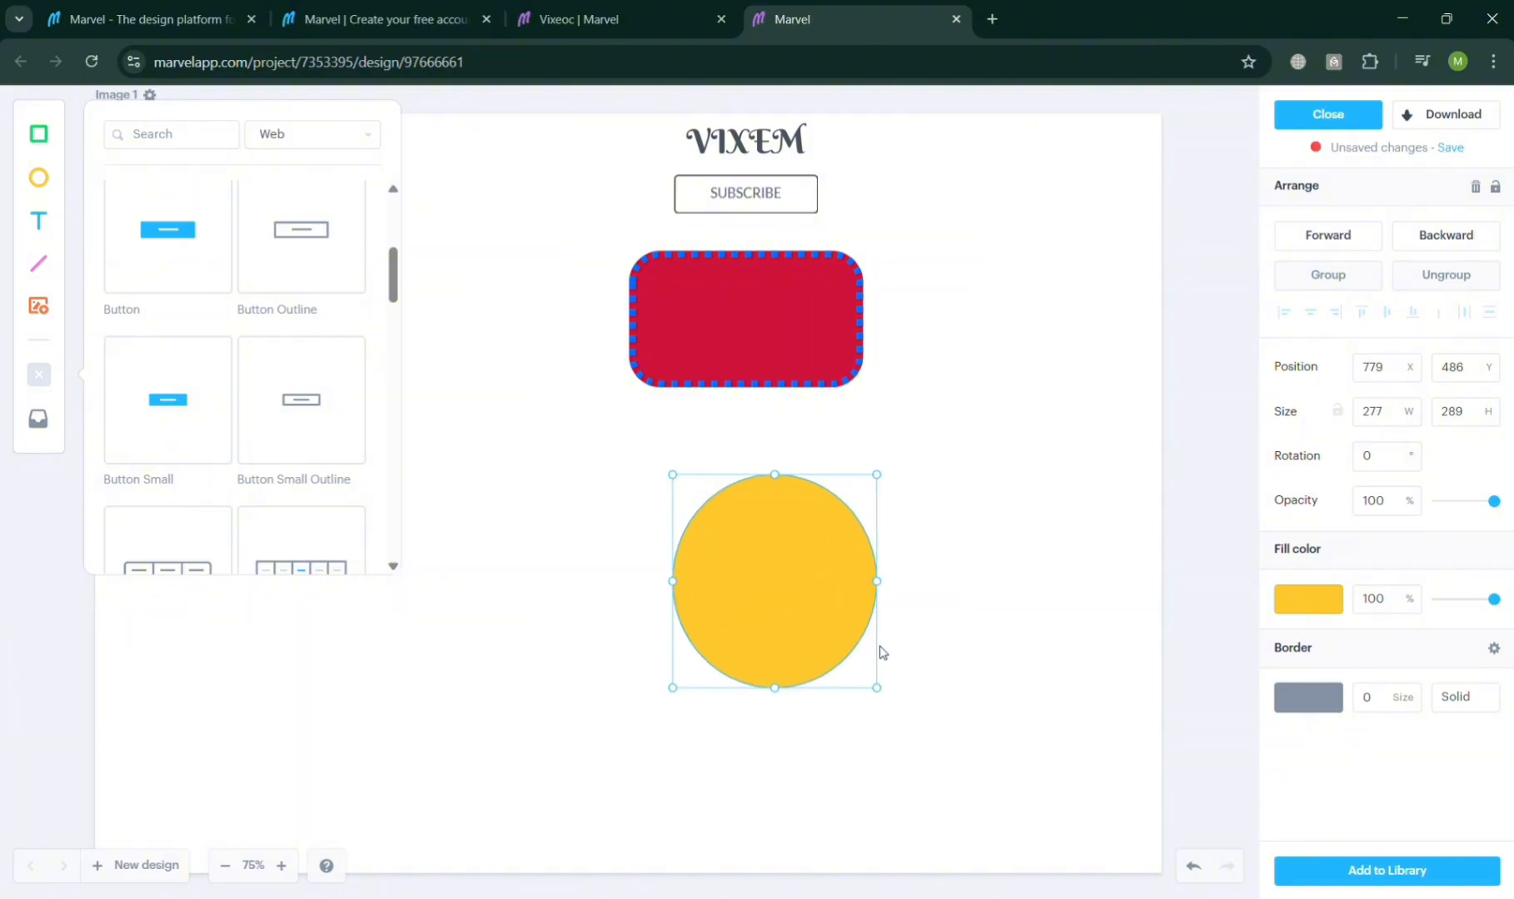
pyautogui.click(1405, 461)
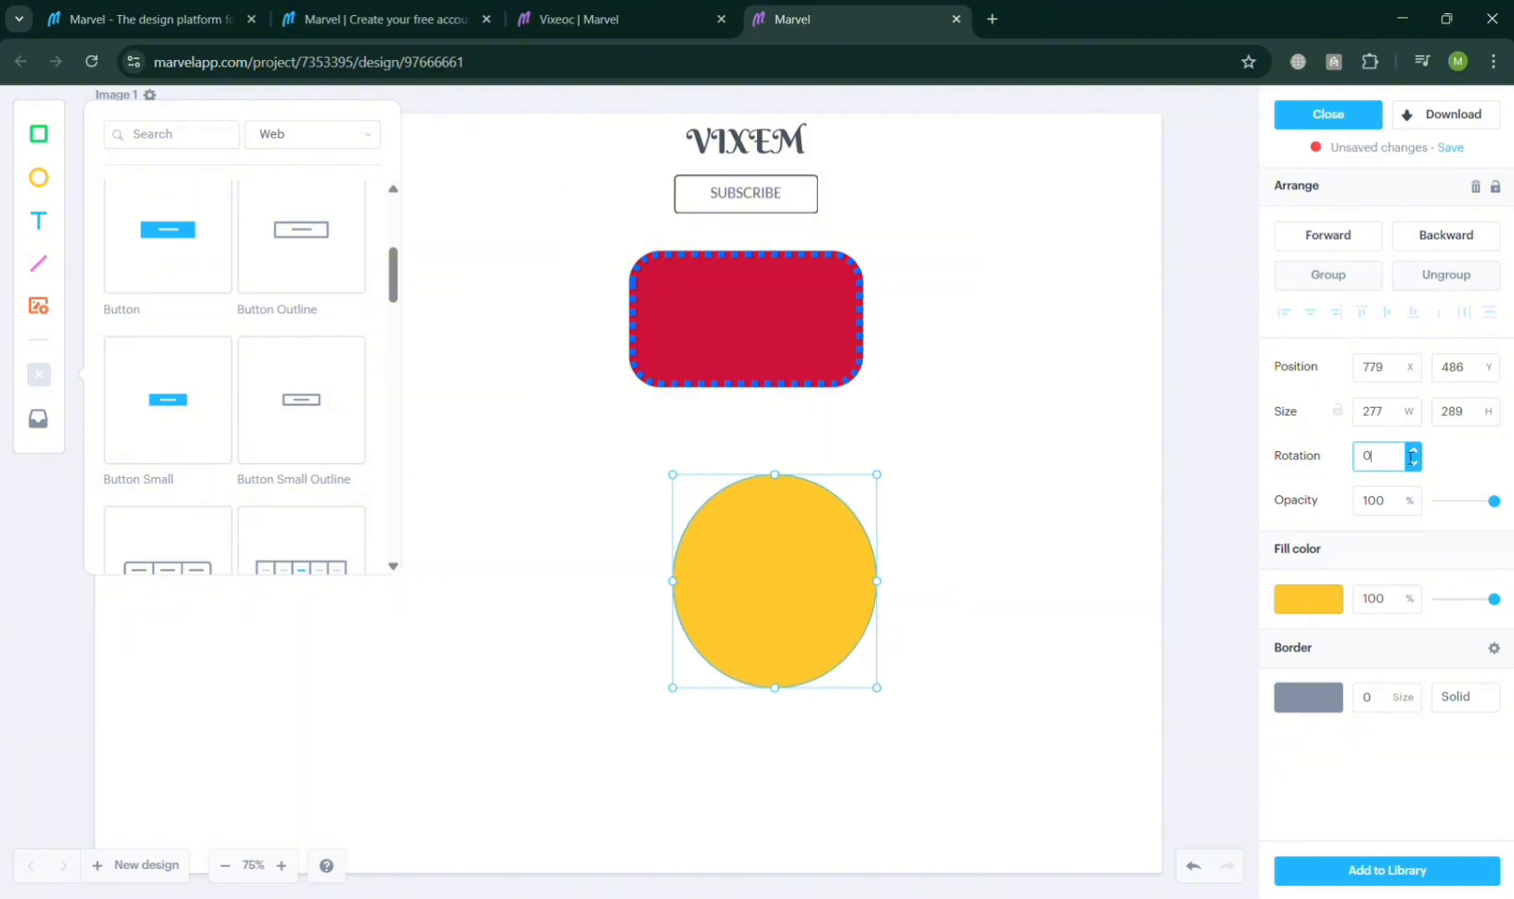
pyautogui.click(1417, 453)
pyautogui.click(1418, 454)
pyautogui.click(1418, 454)
pyautogui.click(1418, 454)
pyautogui.click(1418, 453)
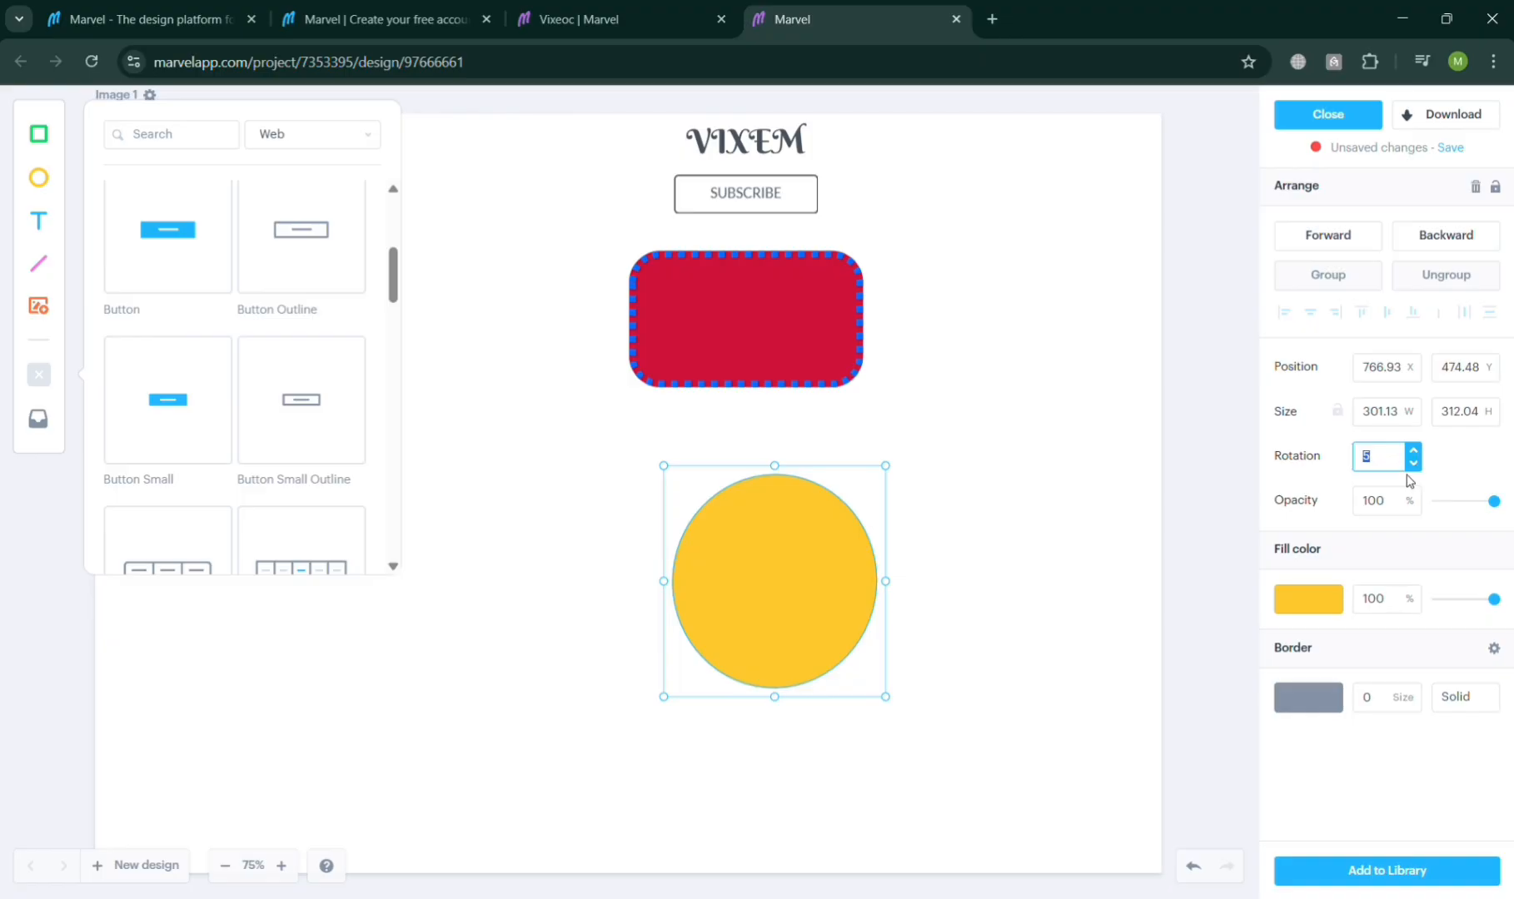
pyautogui.click(1413, 463)
# Step: Fill the ellipse turquoise and move it directly beneath the rectangle
pyautogui.click(1330, 611)
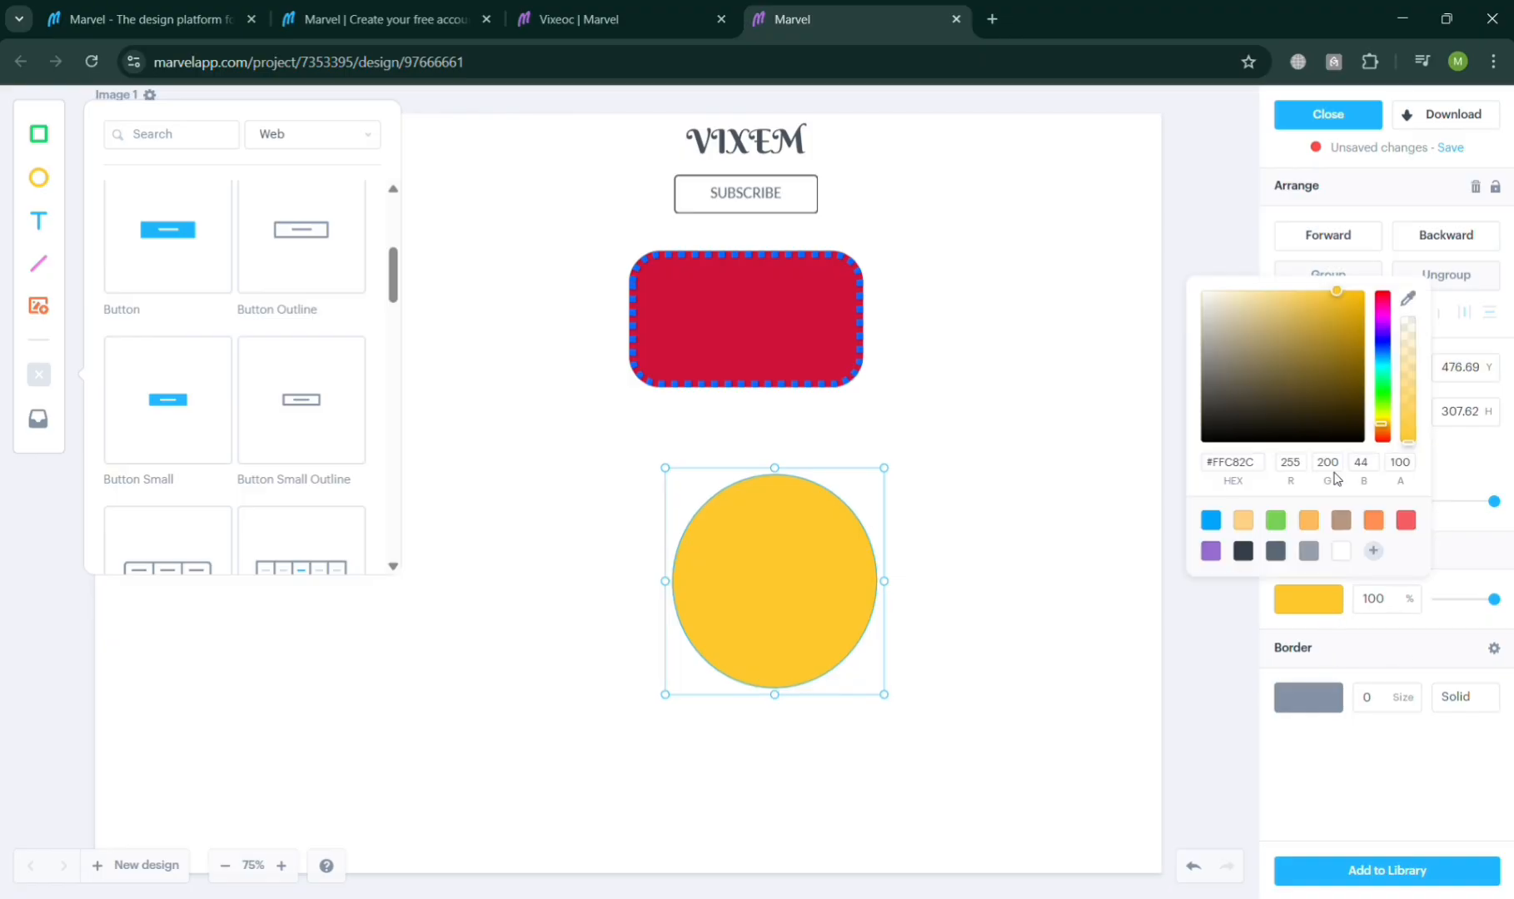
pyautogui.click(1380, 377)
pyautogui.click(770, 611)
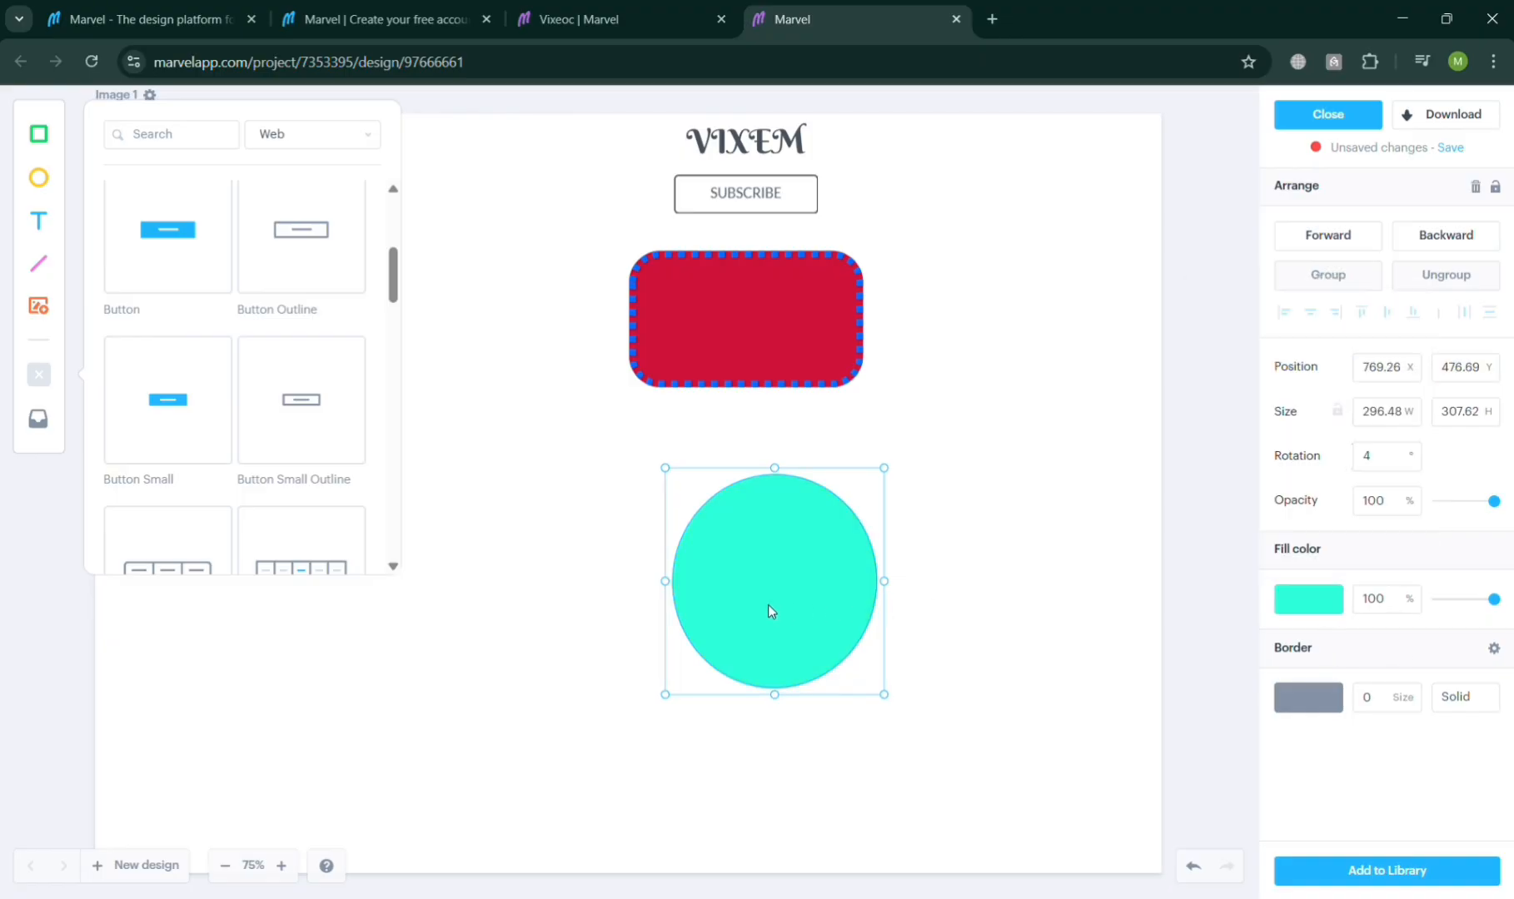
pyautogui.moveTo(770, 612); pyautogui.dragTo(734, 544)
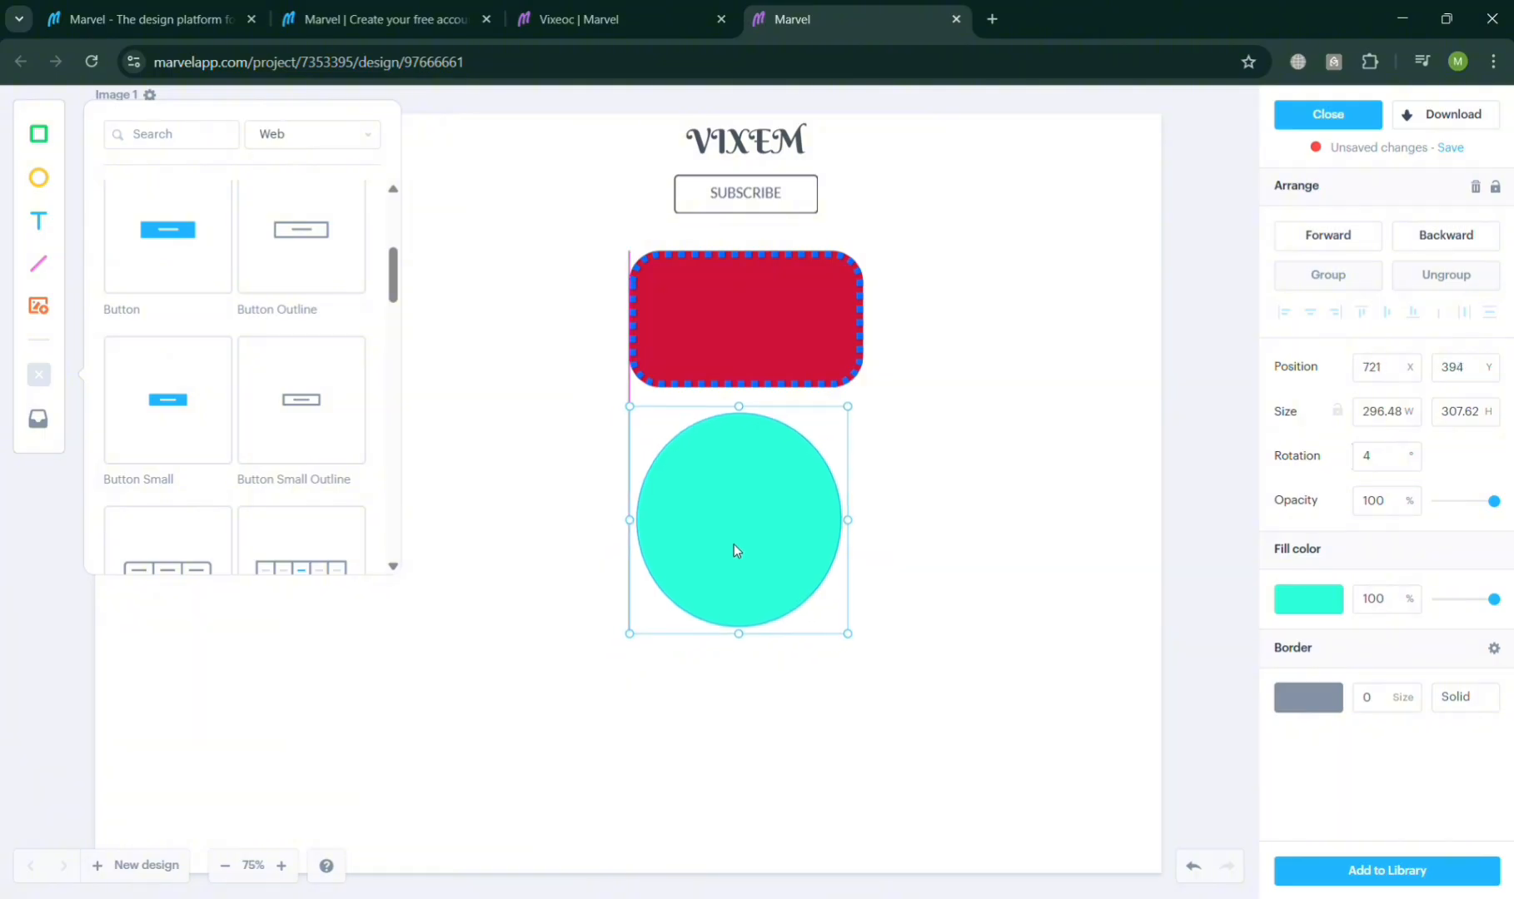
# Step: Give the ellipse a dark navy #0A2246 border of size 6 and nudge it slightly right
pyautogui.click(1332, 704)
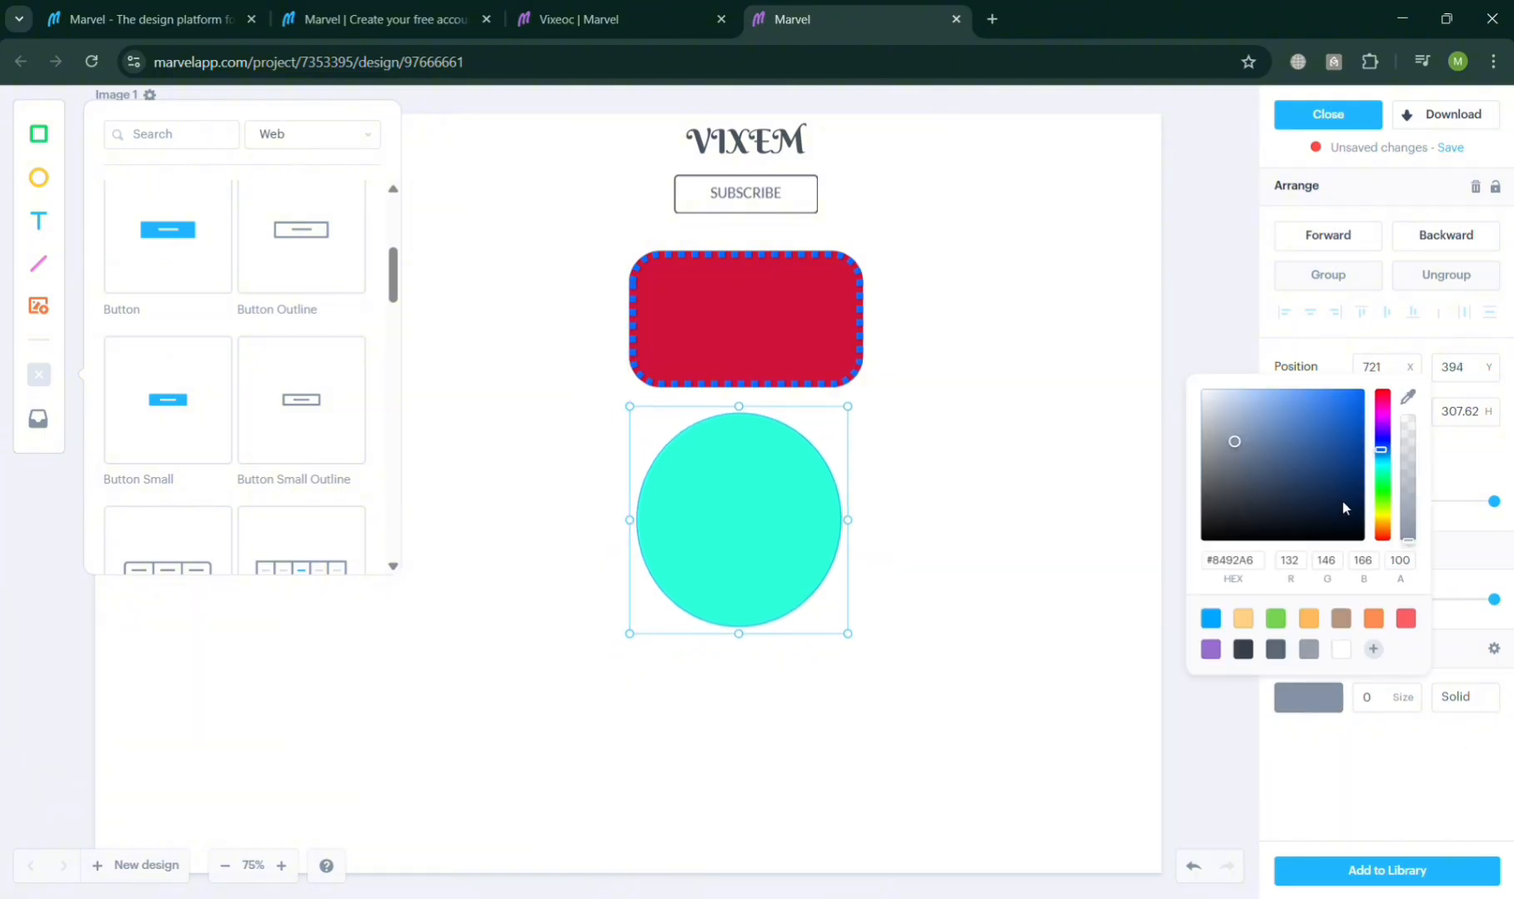
pyautogui.click(1341, 499)
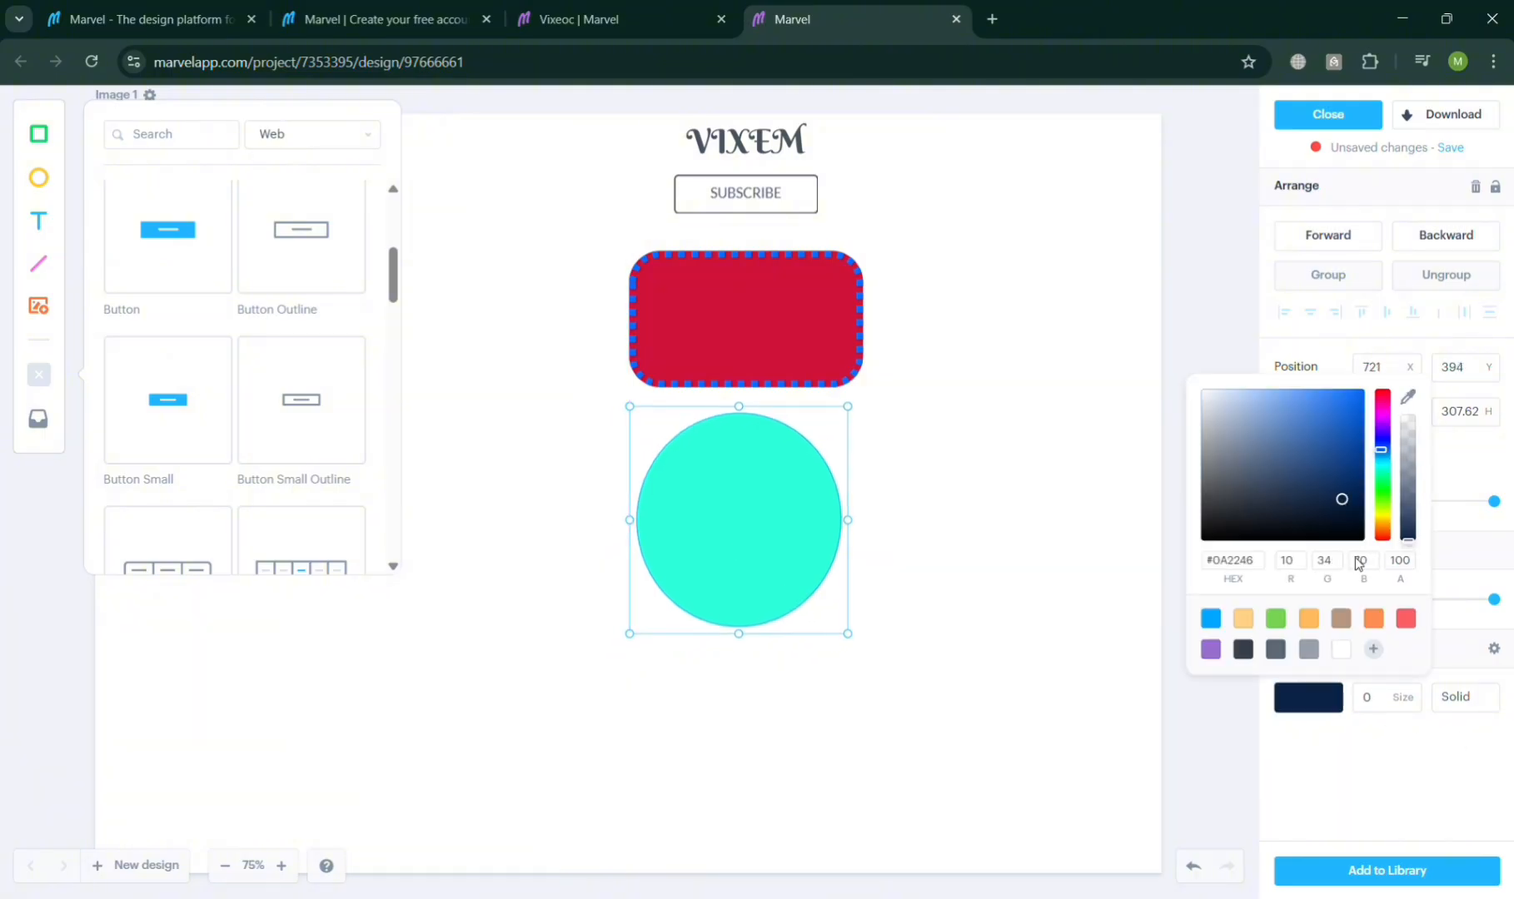
pyautogui.click(1414, 692)
pyautogui.click(1414, 692)
pyautogui.click(1414, 692)
pyautogui.click(849, 751)
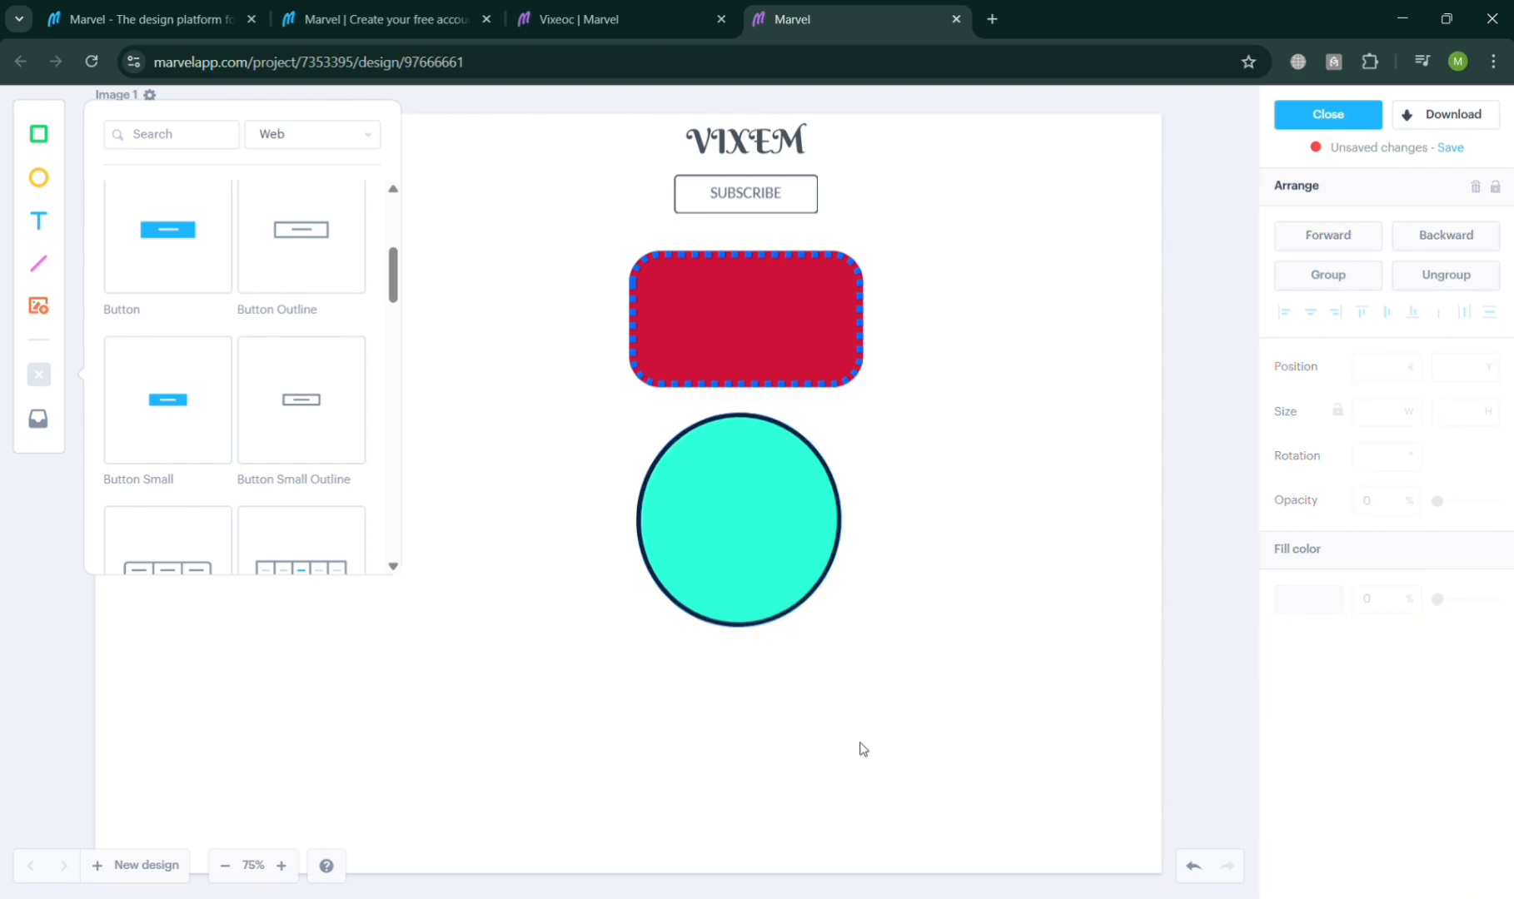
pyautogui.moveTo(730, 500); pyautogui.dragTo(738, 499)
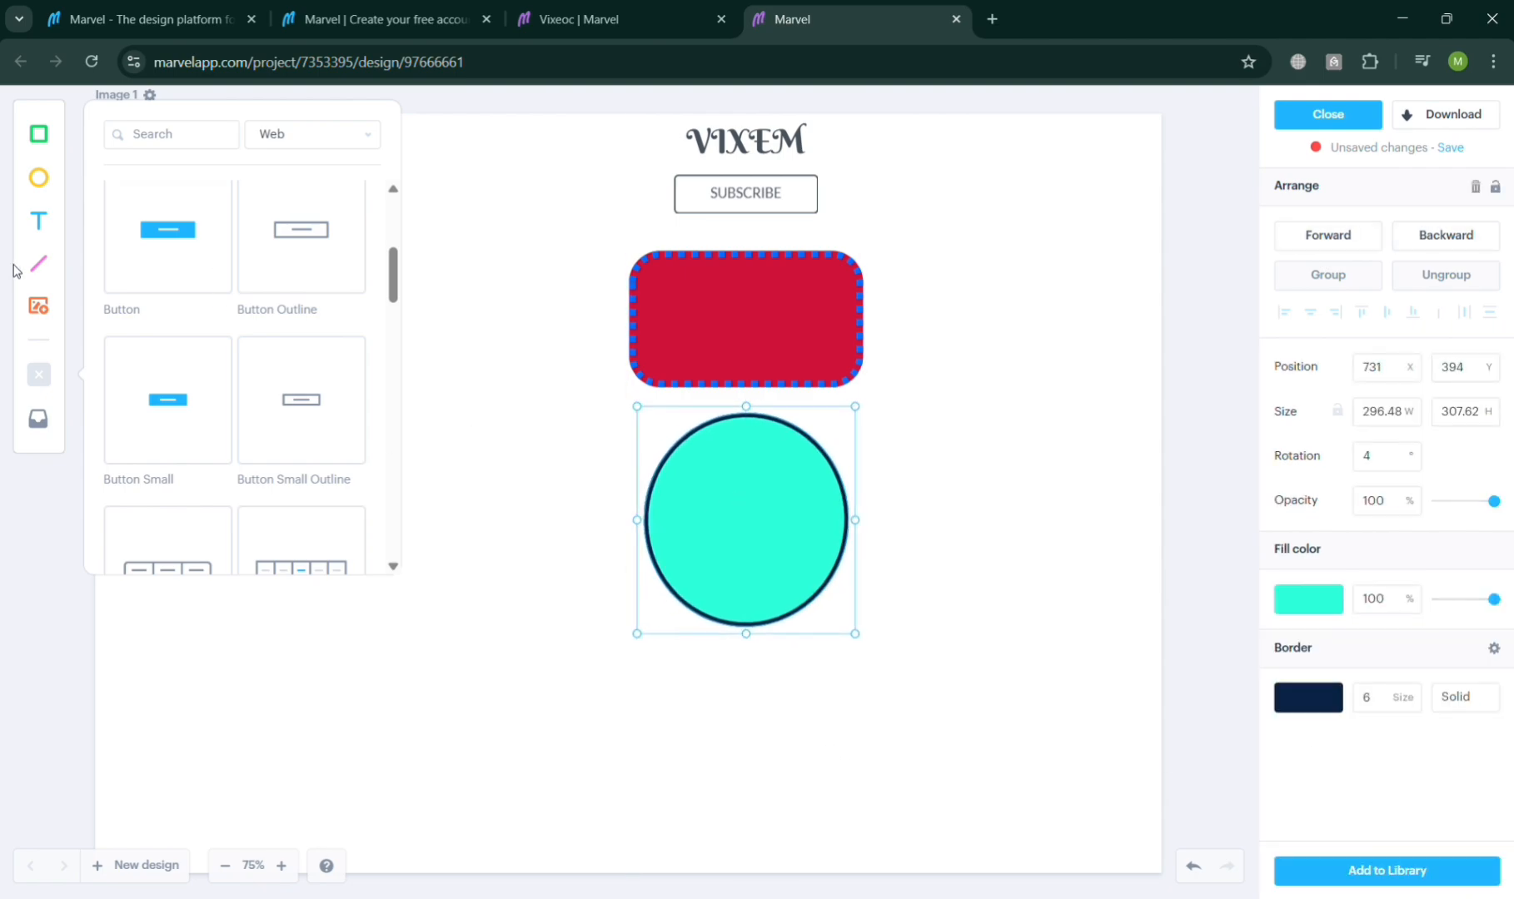
# Step: Add a text box left of the ellipse and enter RANDOM
pyautogui.click(40, 221)
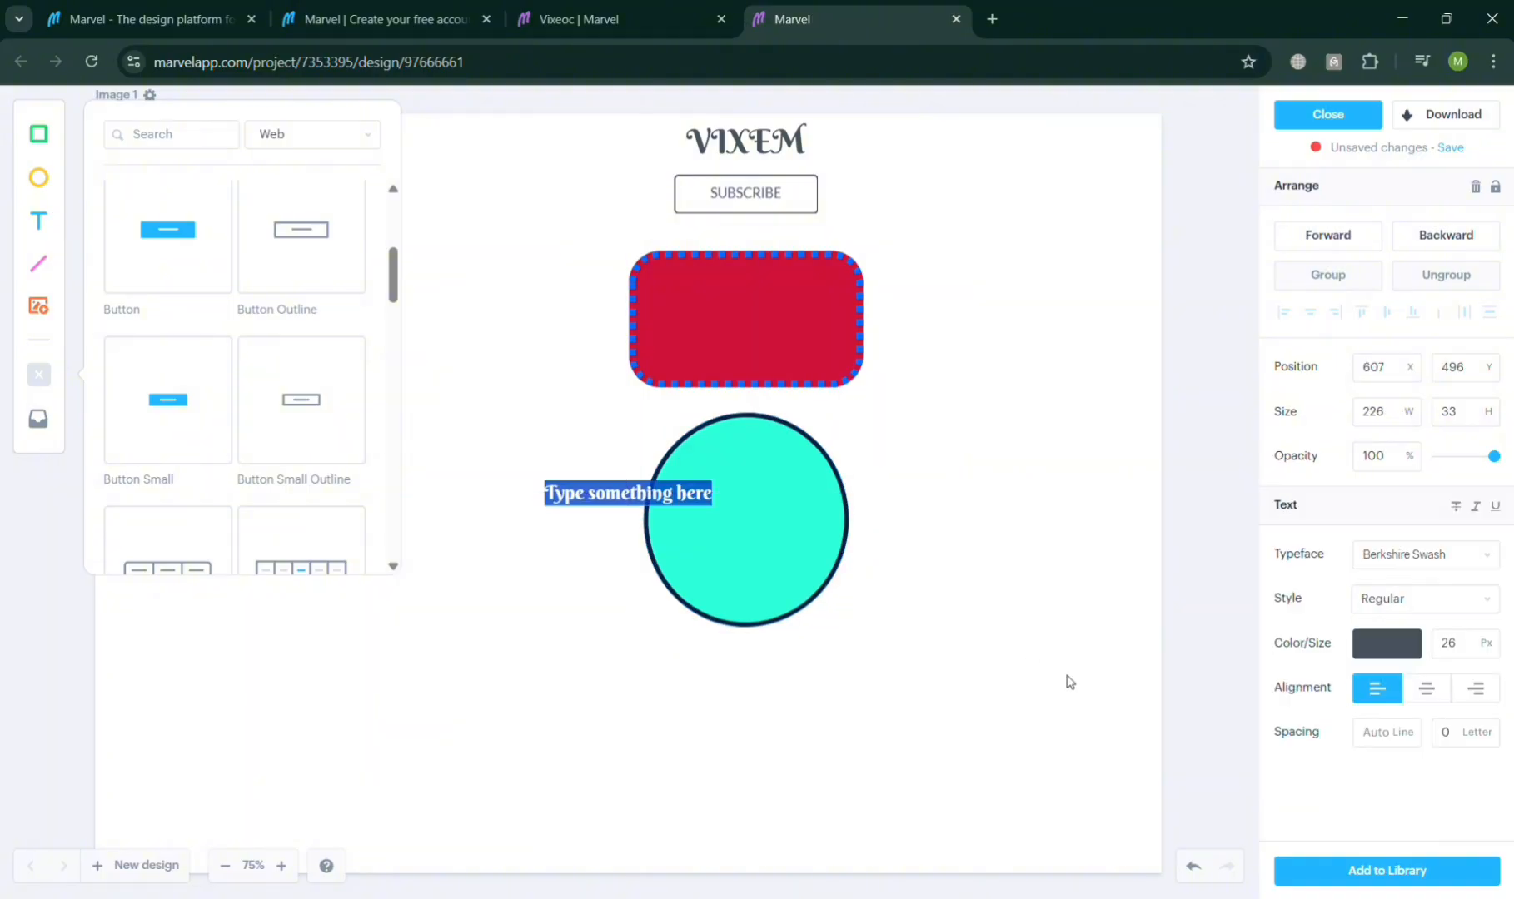
pyautogui.write('RAND')
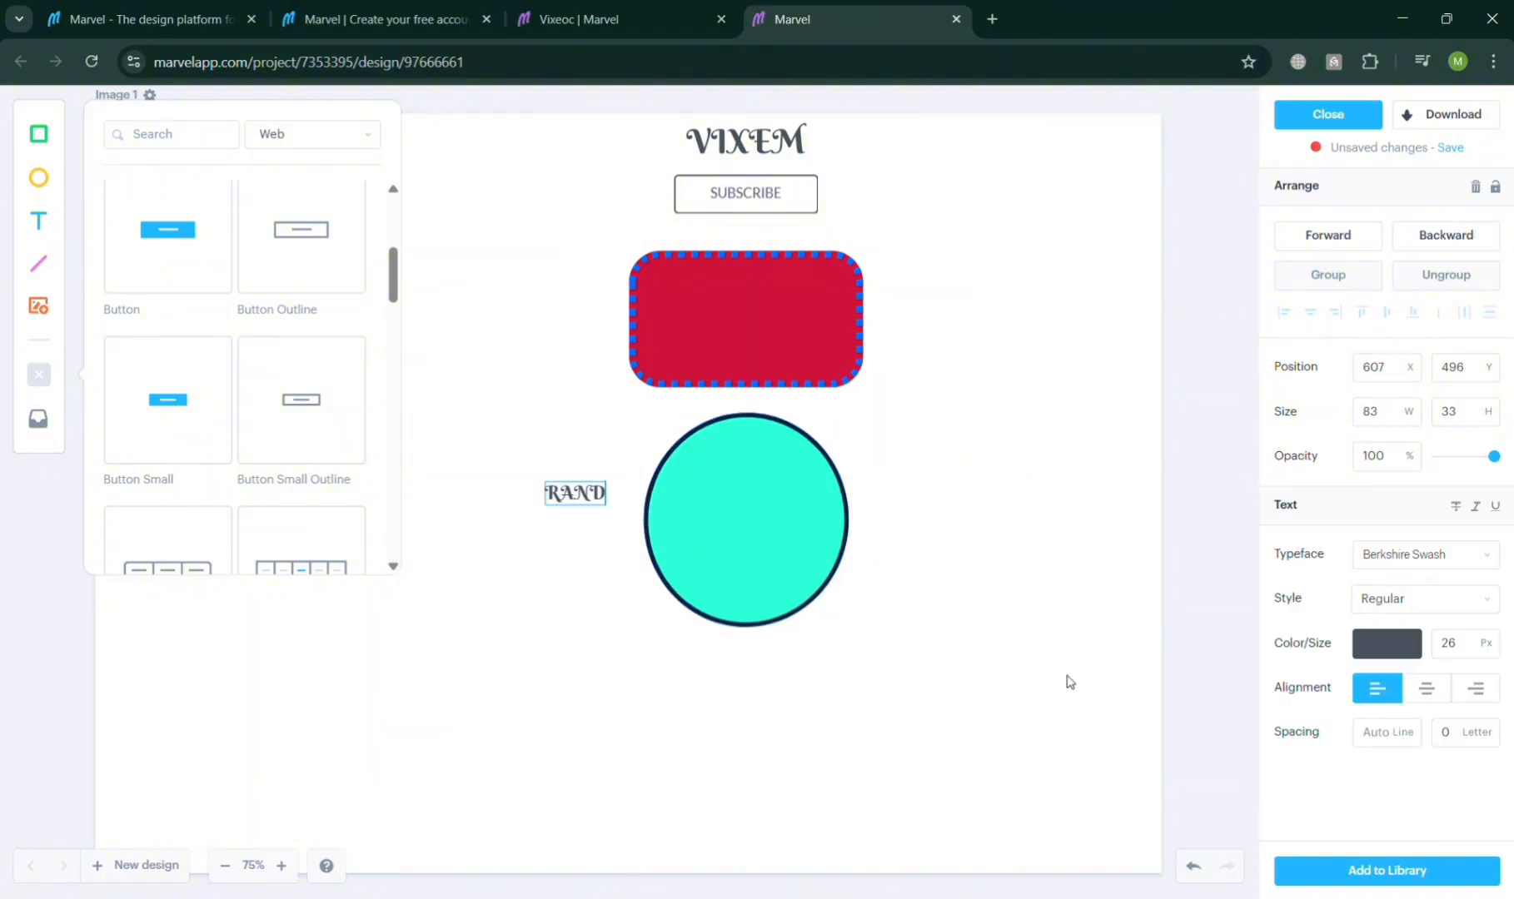
pyautogui.write('OMIZER')
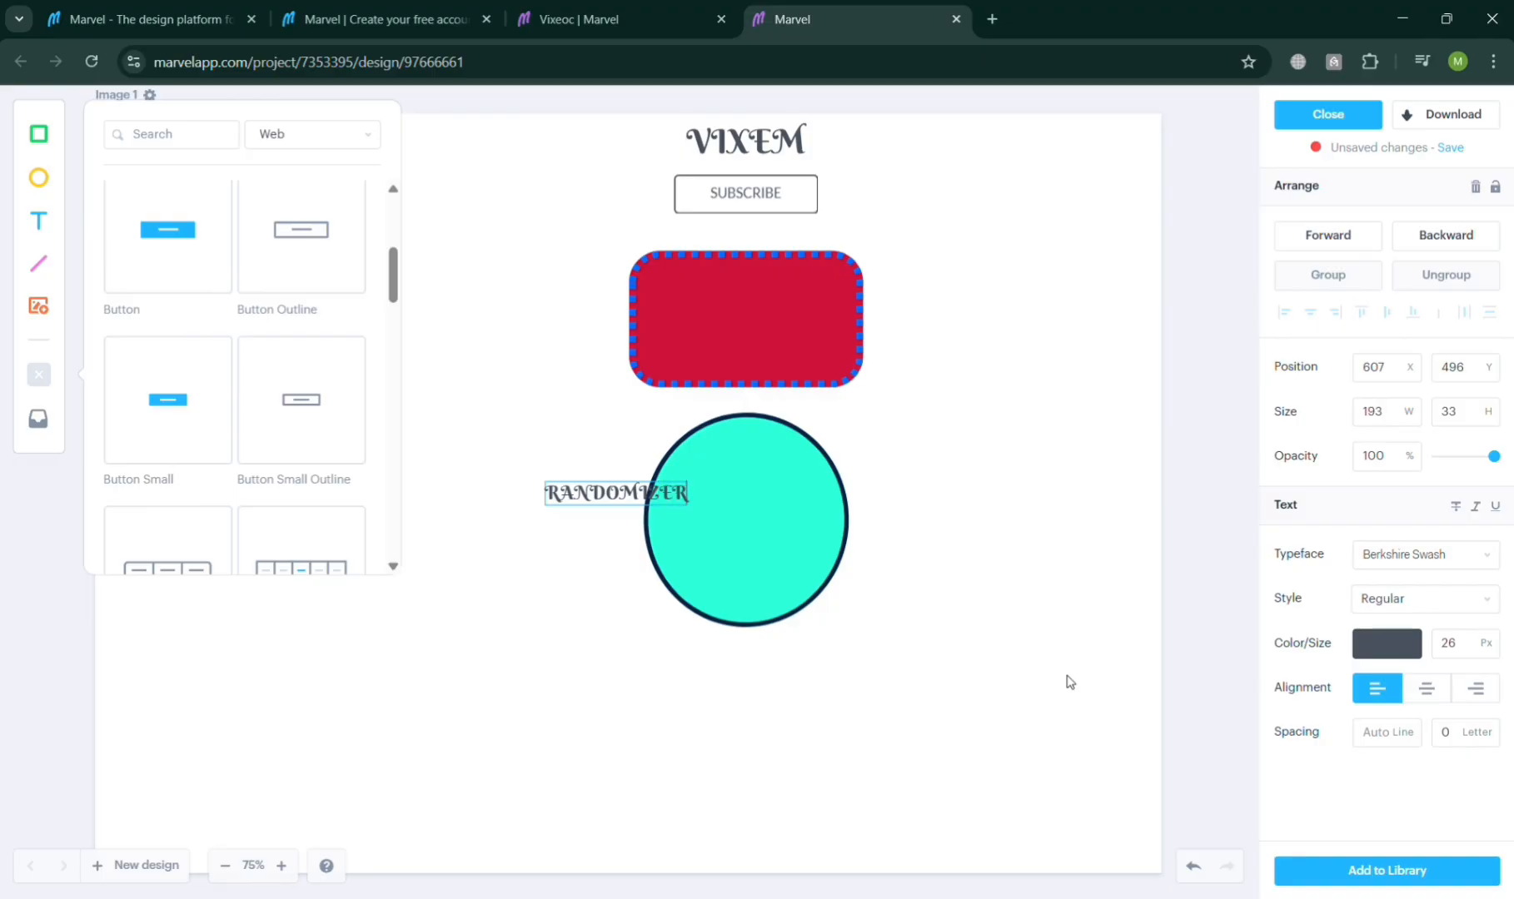
# Step: Complete the text as RANDOMIZER and move it onto the centre of the turquoise ellipse
pyautogui.moveTo(623, 498); pyautogui.dragTo(752, 525)
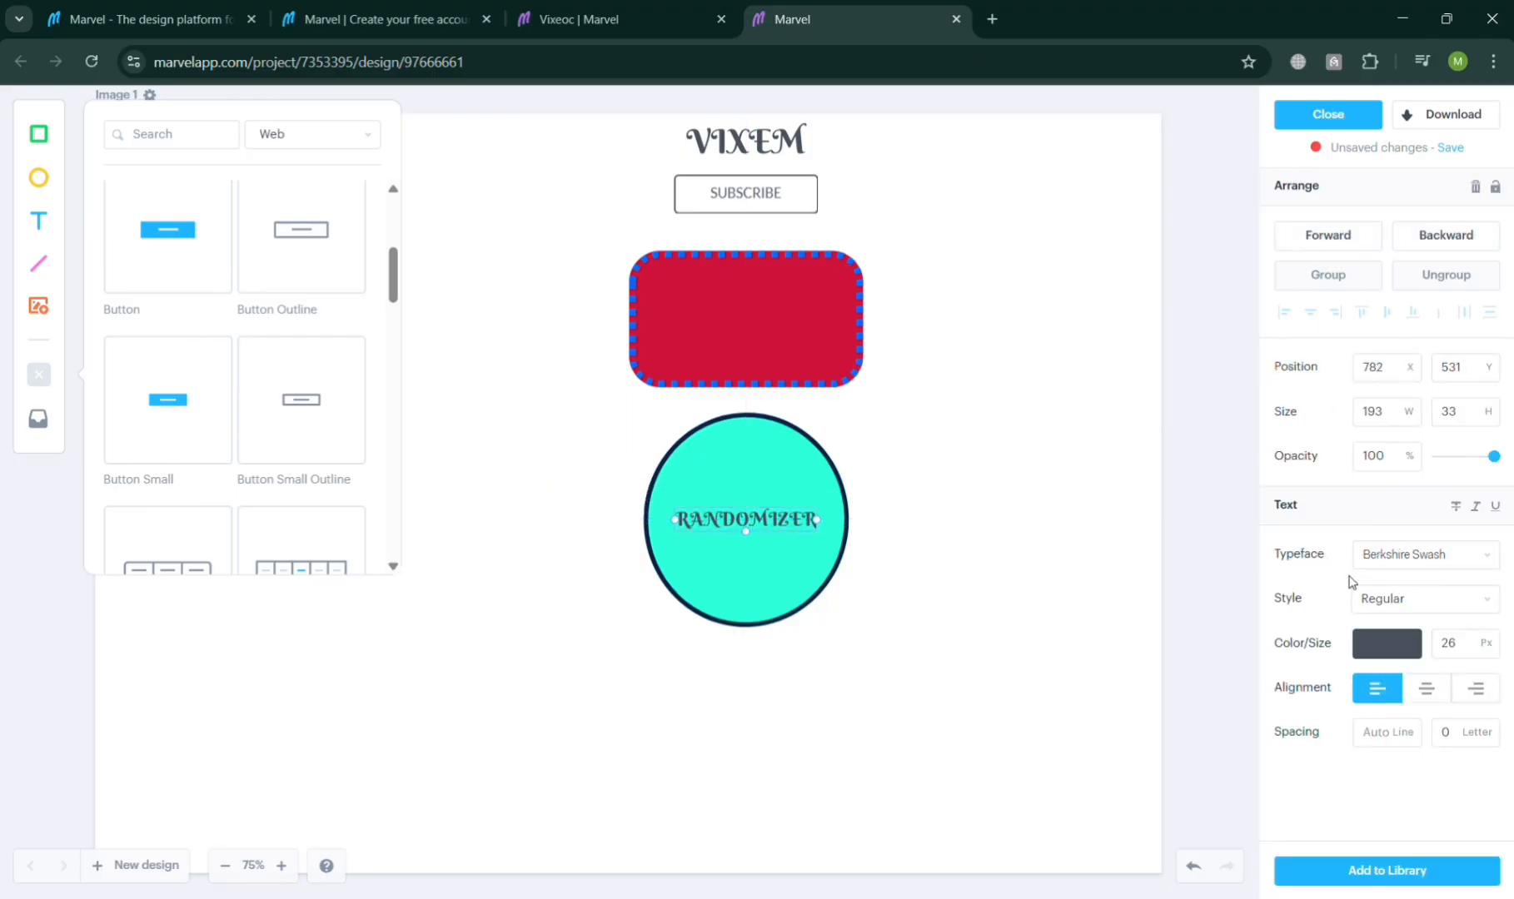
# Step: Set the RANDOMIZER text's typeface to Bree Serif, bring it forward and centre its alignment
pyautogui.click(1441, 556)
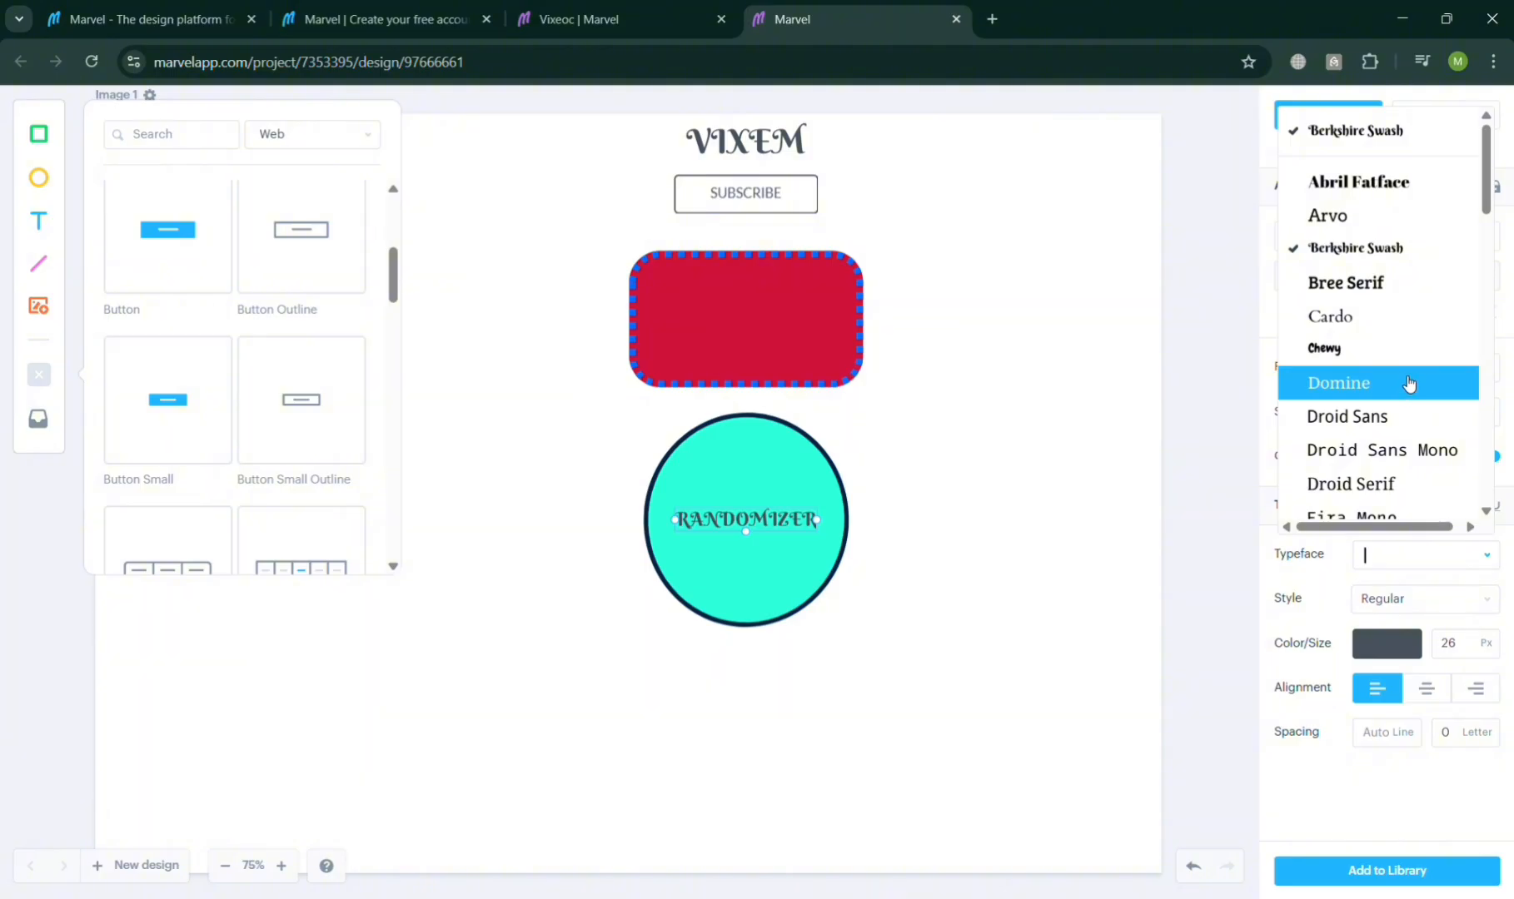
pyautogui.click(1386, 284)
pyautogui.click(1437, 567)
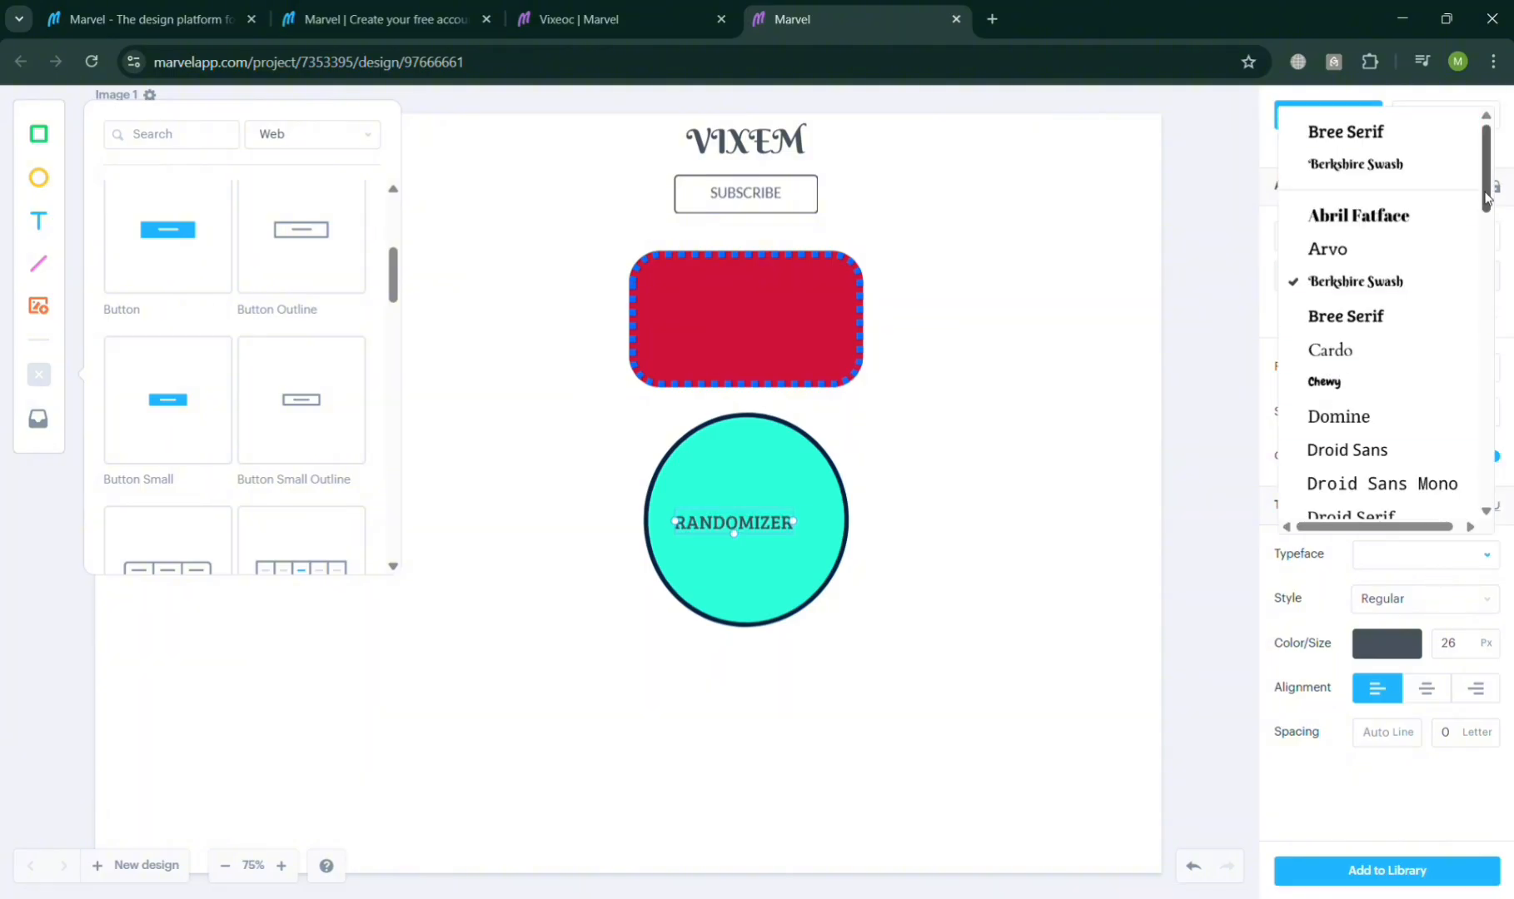
pyautogui.moveTo(1491, 198); pyautogui.dragTo(1490, 308)
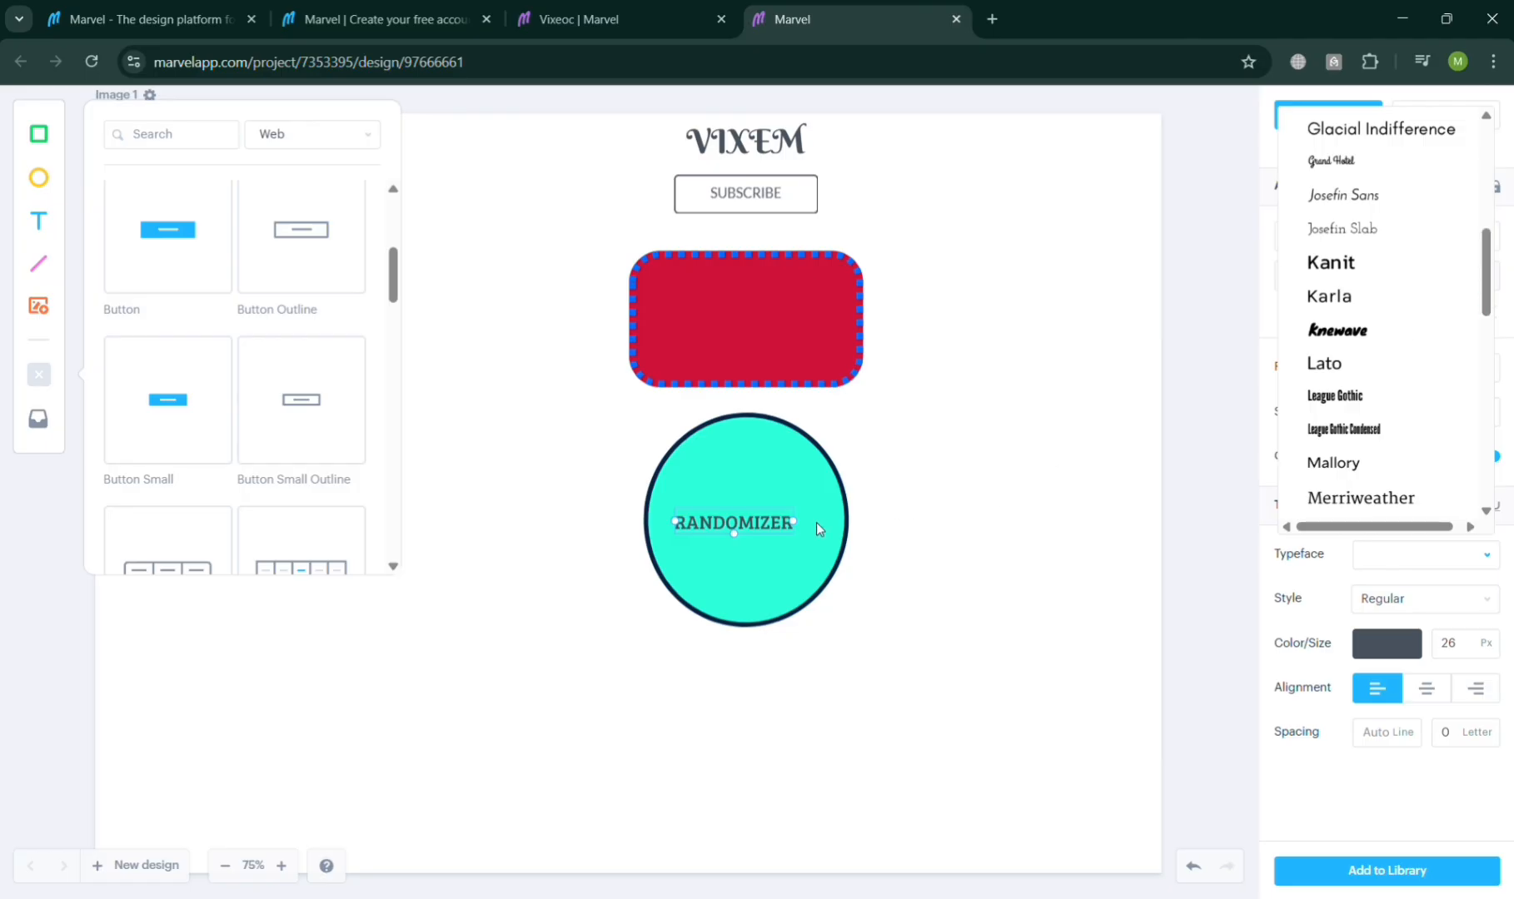
pyautogui.moveTo(796, 529)
pyautogui.mouseDown()
pyautogui.moveTo(820, 546)
pyautogui.moveTo(807, 528)
pyautogui.mouseUp()
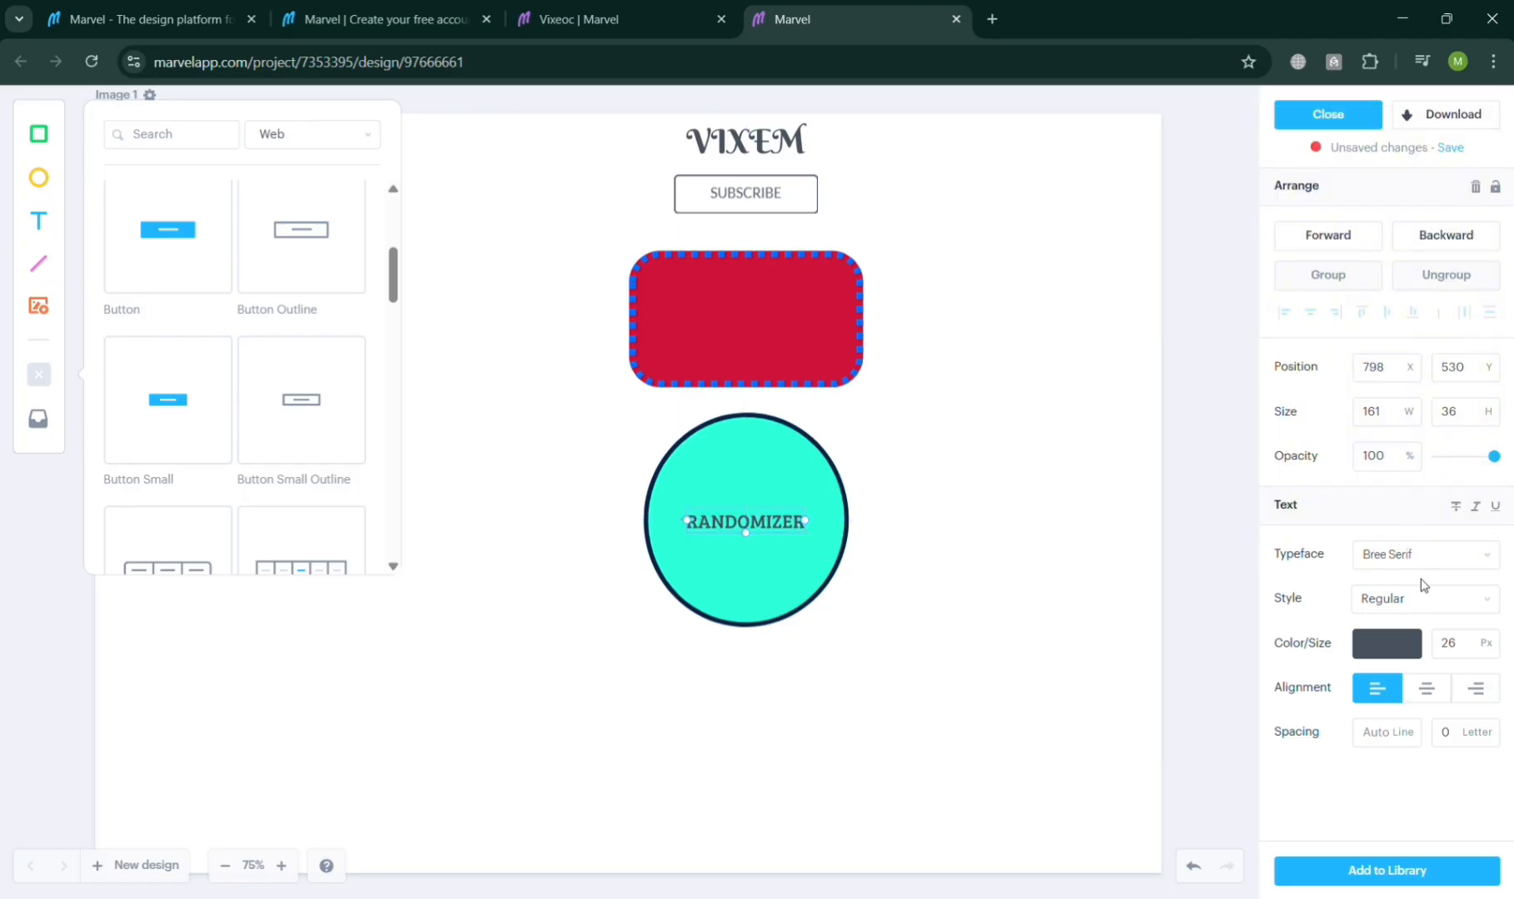
pyautogui.click(1369, 235)
pyautogui.click(1440, 696)
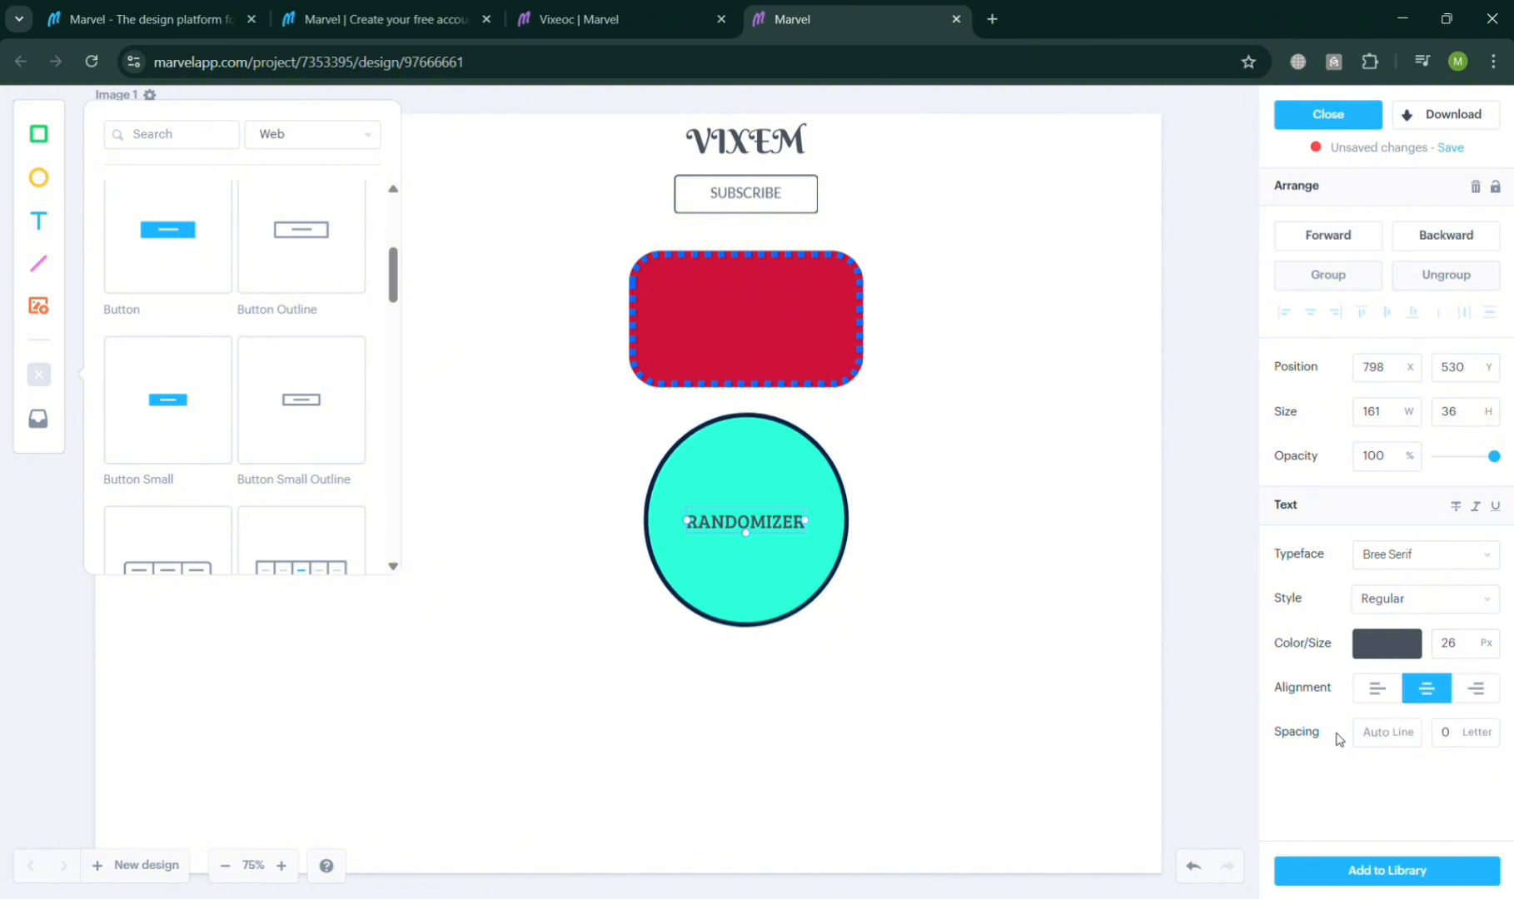
# Step: Resize the text box to 187 × 51 px and nudge it to sit centred on the ellipse
pyautogui.click(1385, 464)
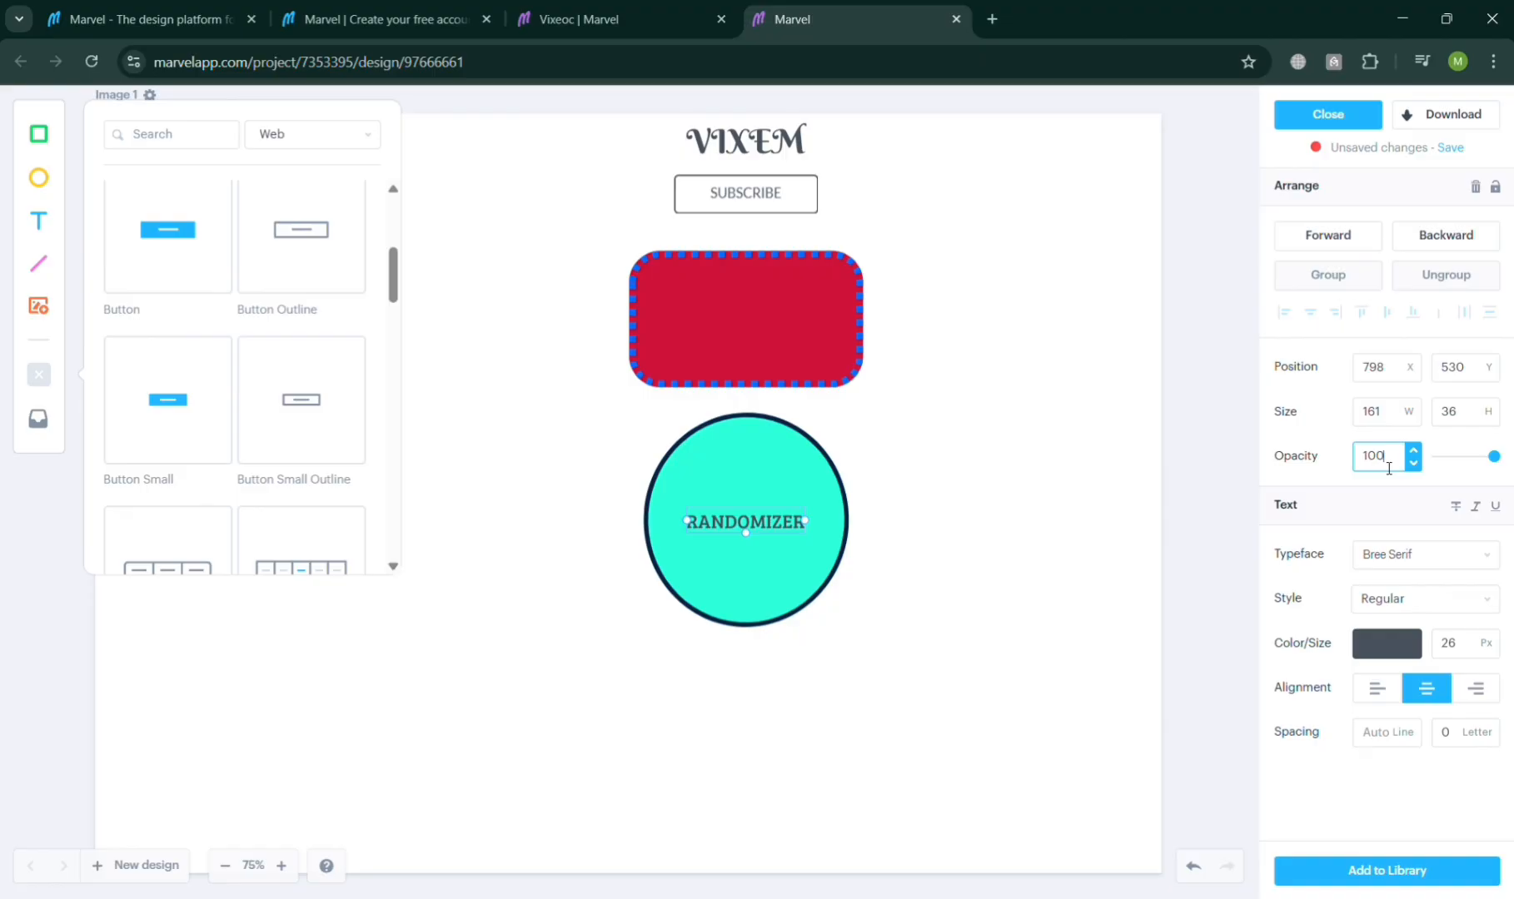
pyautogui.click(1414, 408)
pyautogui.click(1415, 405)
pyautogui.click(1415, 404)
pyautogui.click(1415, 405)
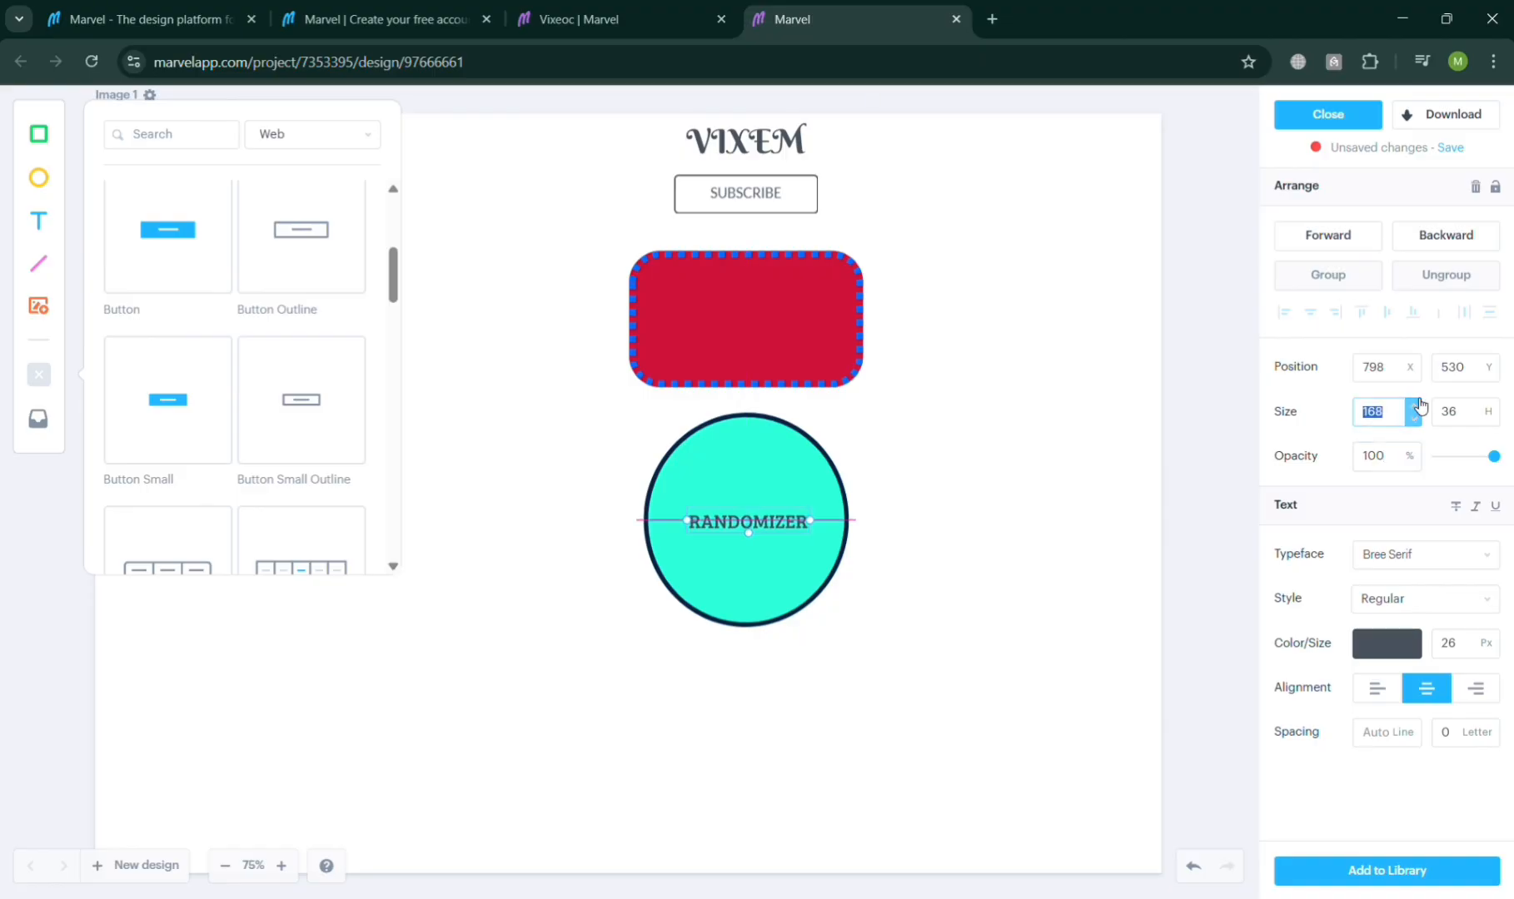
pyautogui.click(1415, 404)
pyautogui.click(1414, 405)
pyautogui.click(1414, 406)
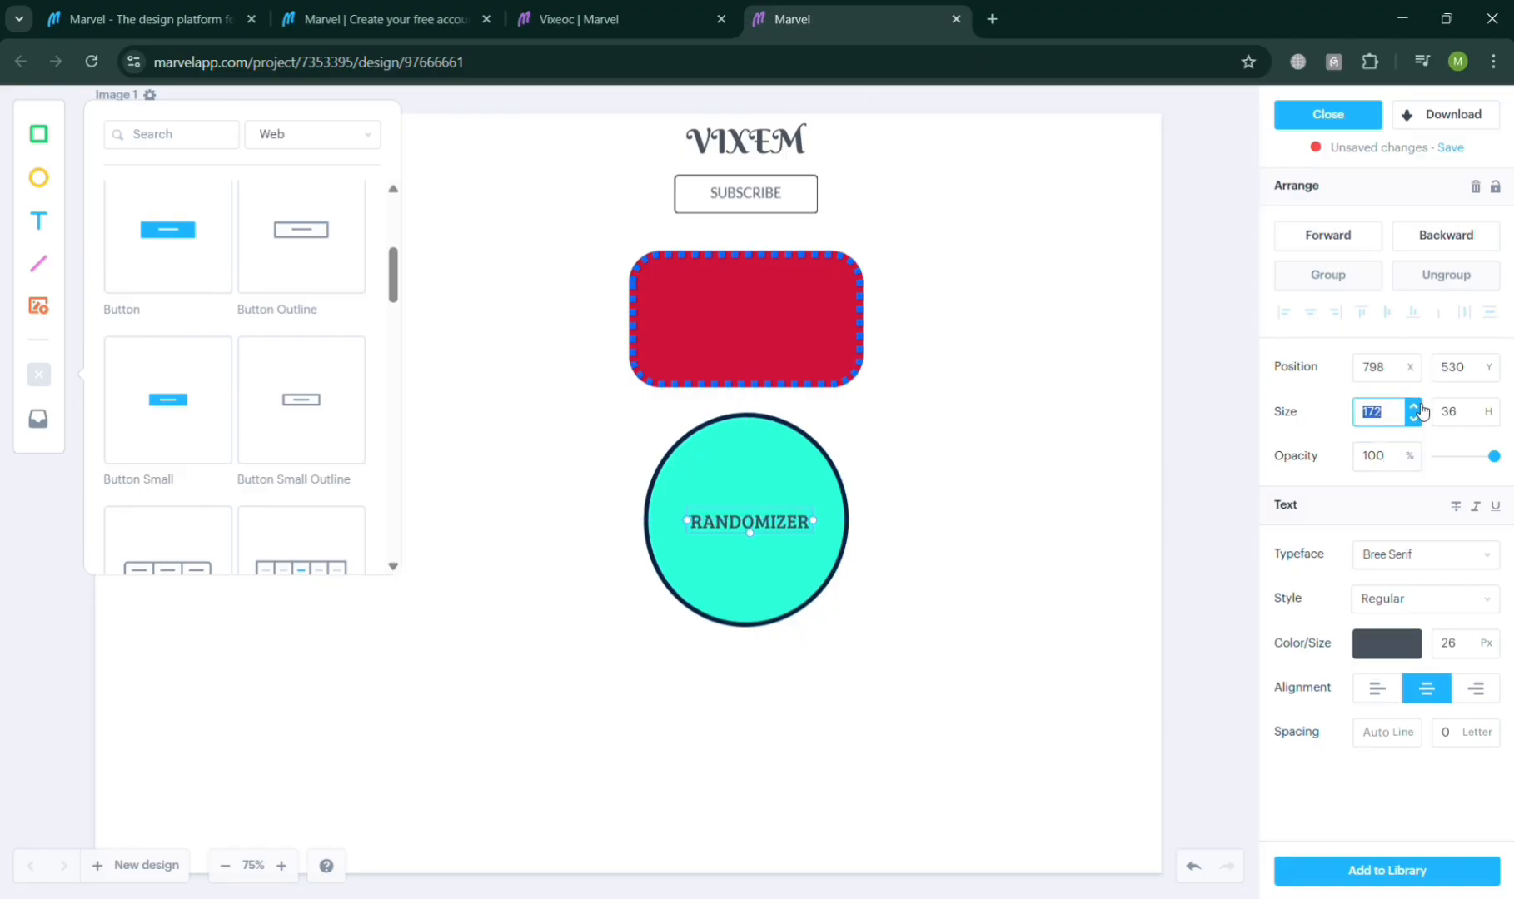
pyautogui.click(1414, 405)
pyautogui.click(1415, 405)
pyautogui.click(1414, 405)
pyautogui.click(1414, 405)
pyautogui.click(1414, 406)
pyautogui.click(1414, 405)
pyautogui.click(1414, 405)
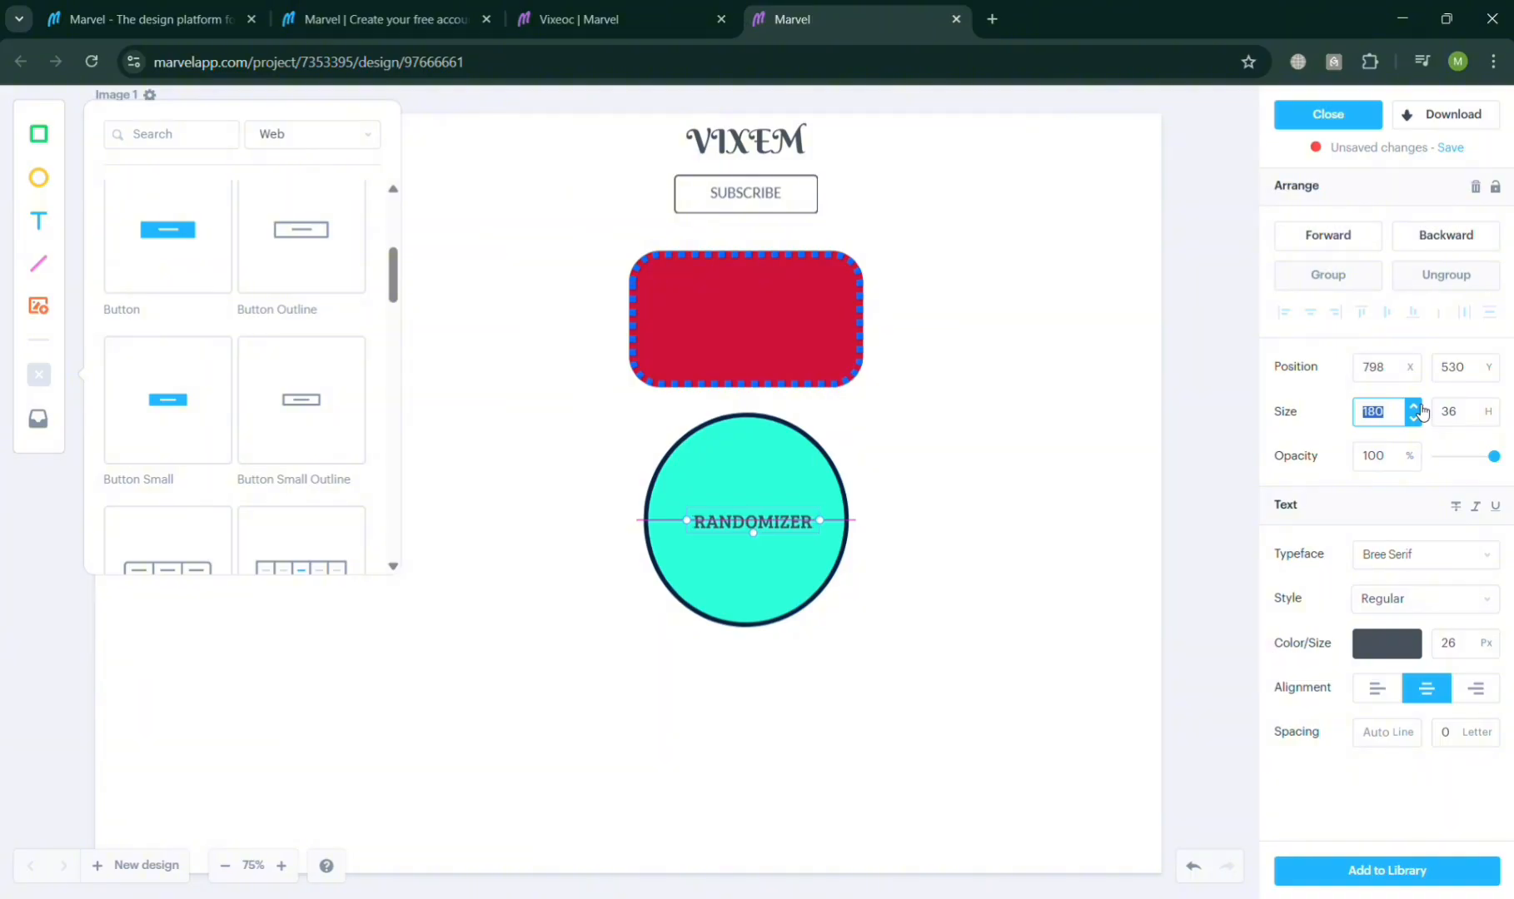
pyautogui.click(1414, 405)
pyautogui.click(1414, 406)
pyautogui.click(1494, 406)
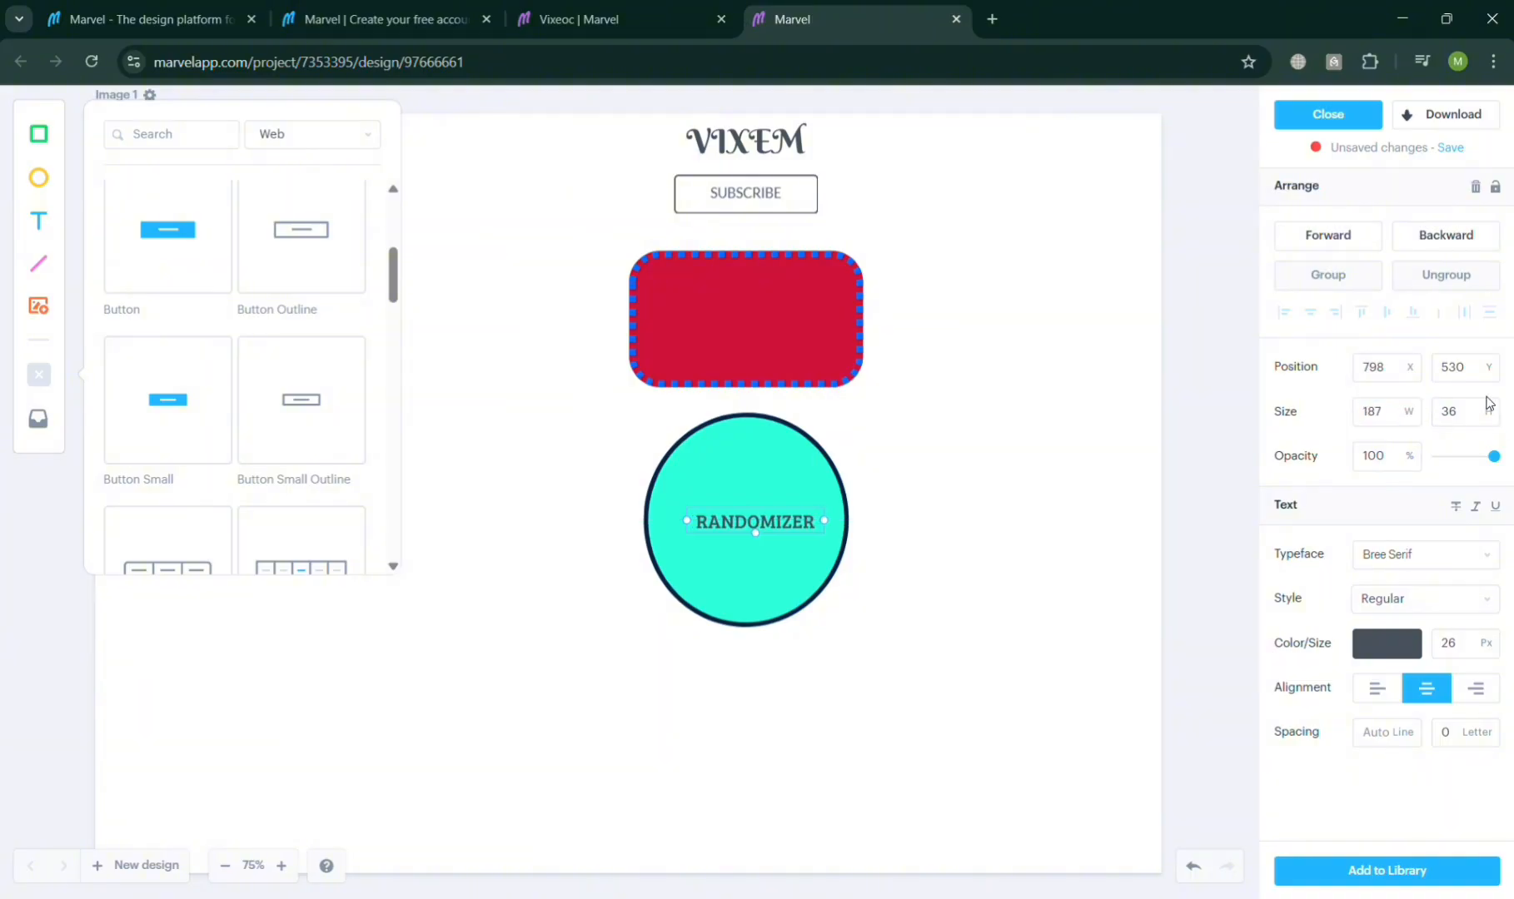
pyautogui.click(1495, 406)
pyautogui.click(1495, 407)
pyautogui.click(1494, 406)
pyautogui.click(1494, 407)
pyautogui.click(1495, 406)
pyautogui.click(1494, 406)
pyautogui.click(1494, 406)
pyautogui.click(1494, 406)
pyautogui.click(1495, 406)
pyautogui.click(1494, 406)
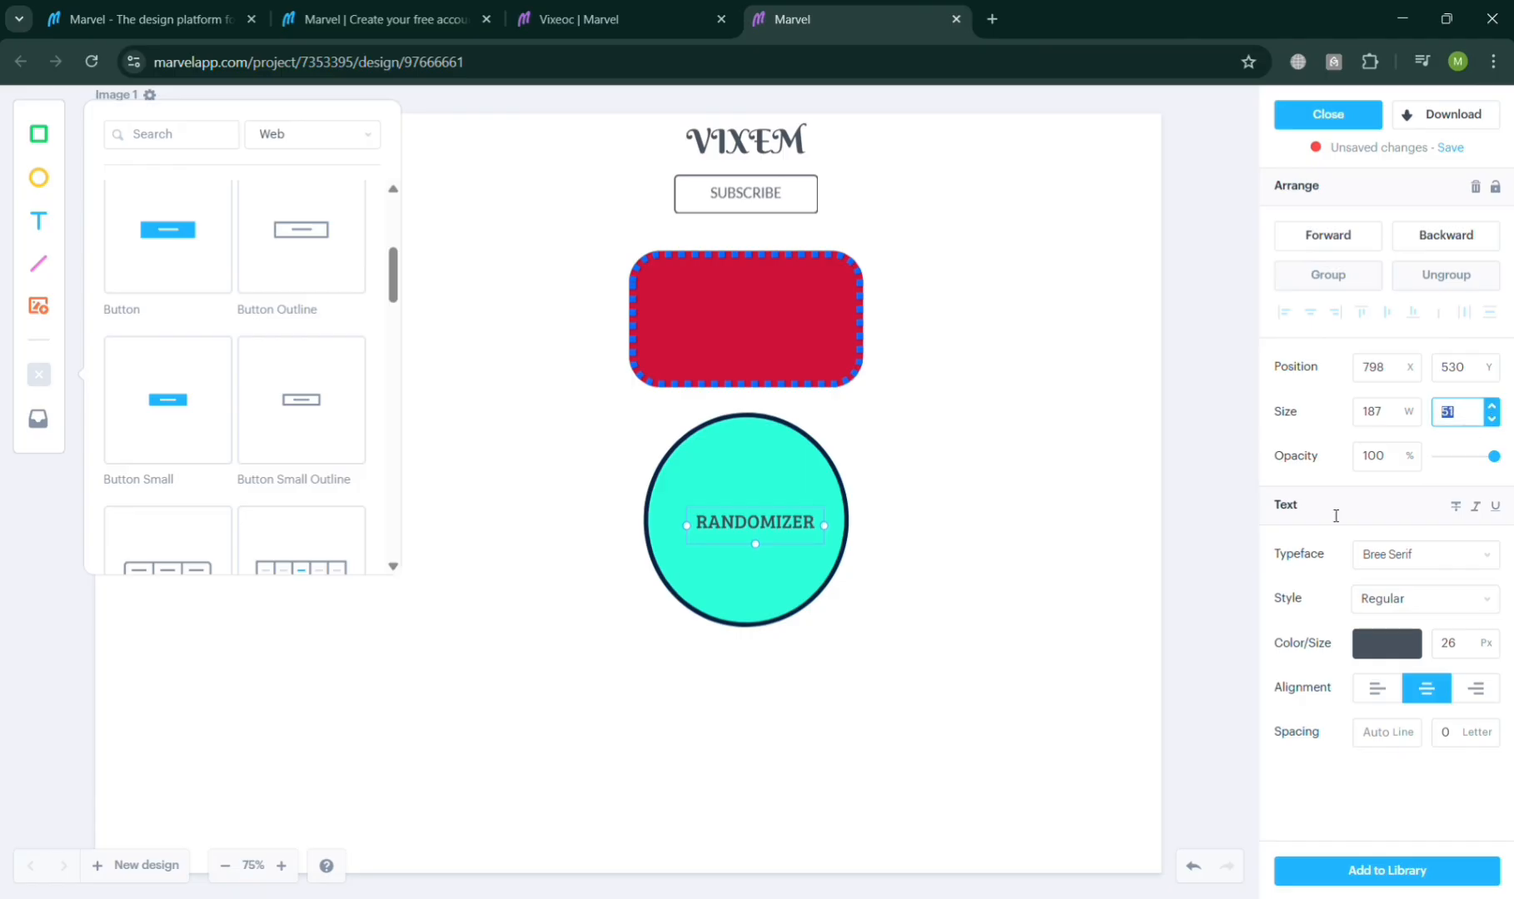
pyautogui.click(1074, 689)
pyautogui.moveTo(781, 522); pyautogui.dragTo(765, 515)
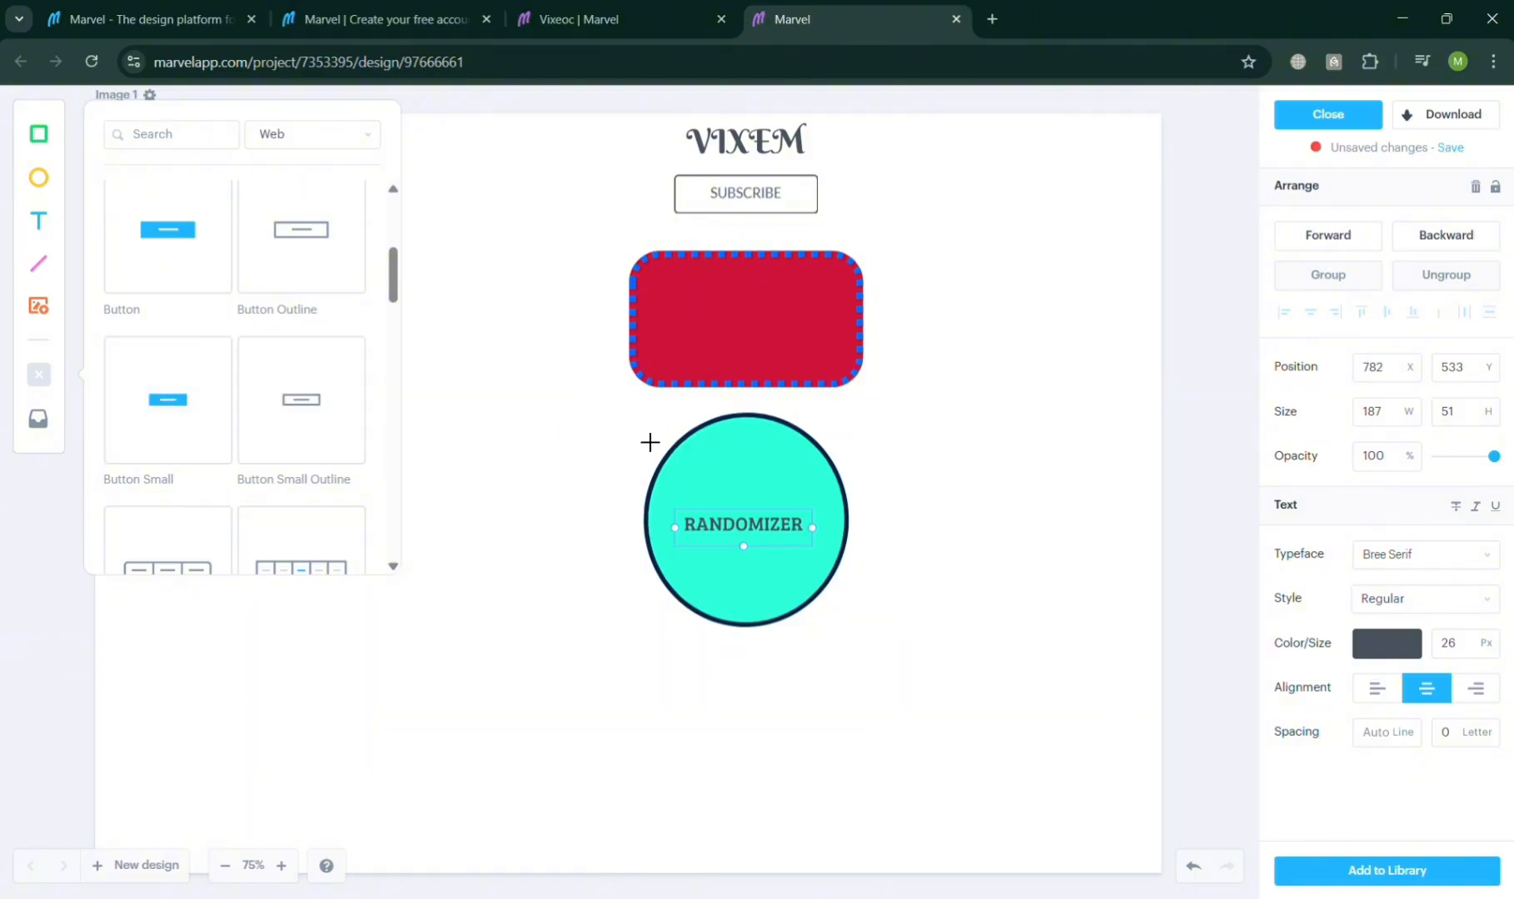
# Step: Draw a diagonal line about 476 px long across the ellipse and set its border size to 11
pyautogui.moveTo(677, 420); pyautogui.dragTo(890, 685)
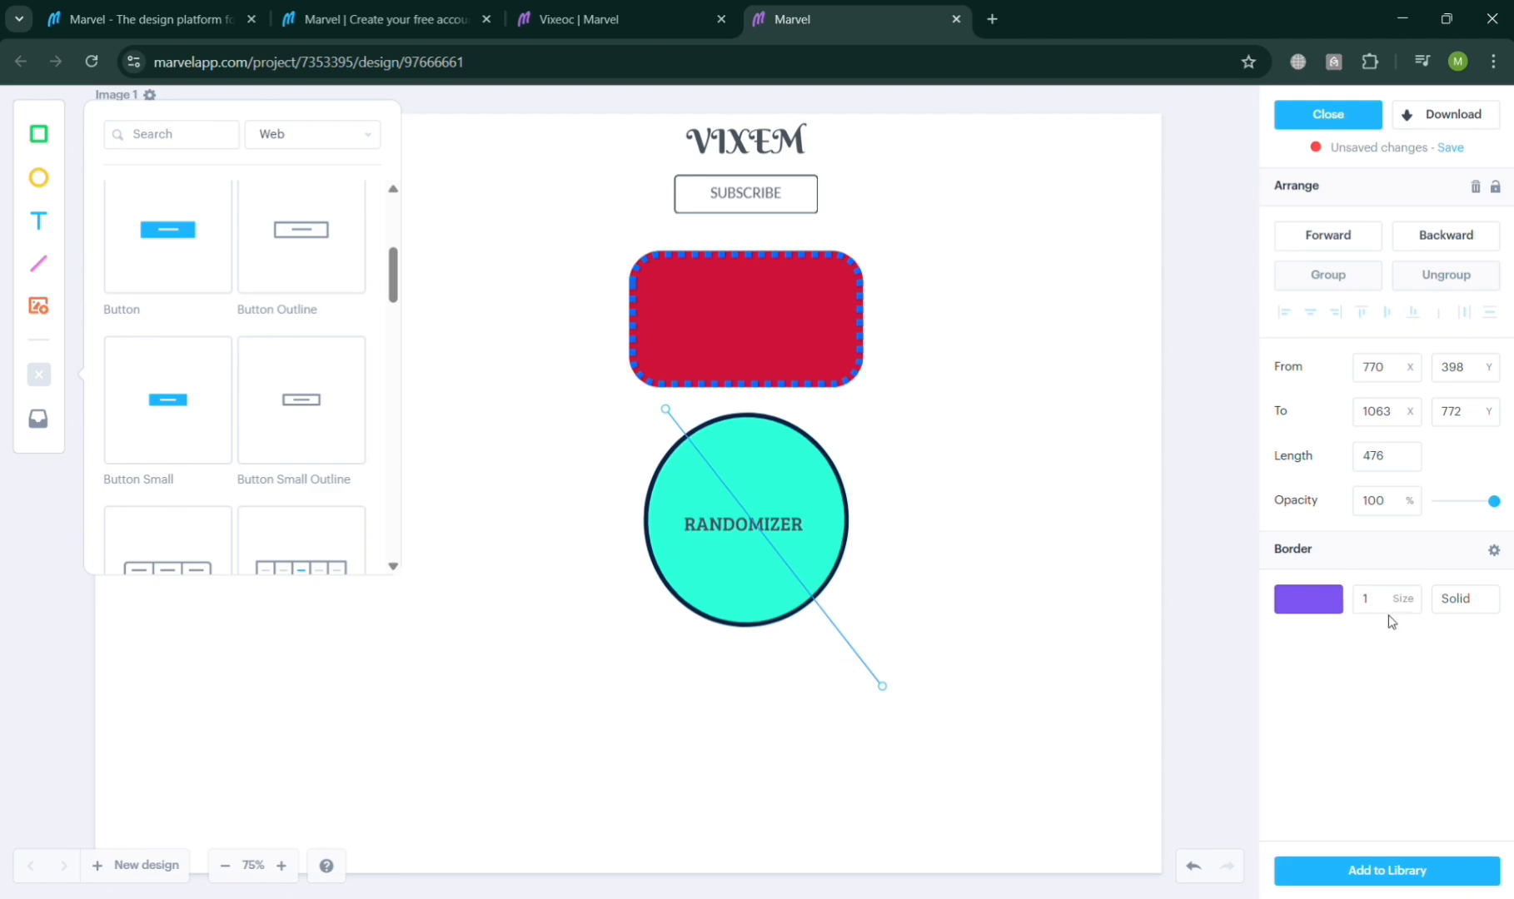
pyautogui.click(1413, 594)
pyautogui.click(1413, 594)
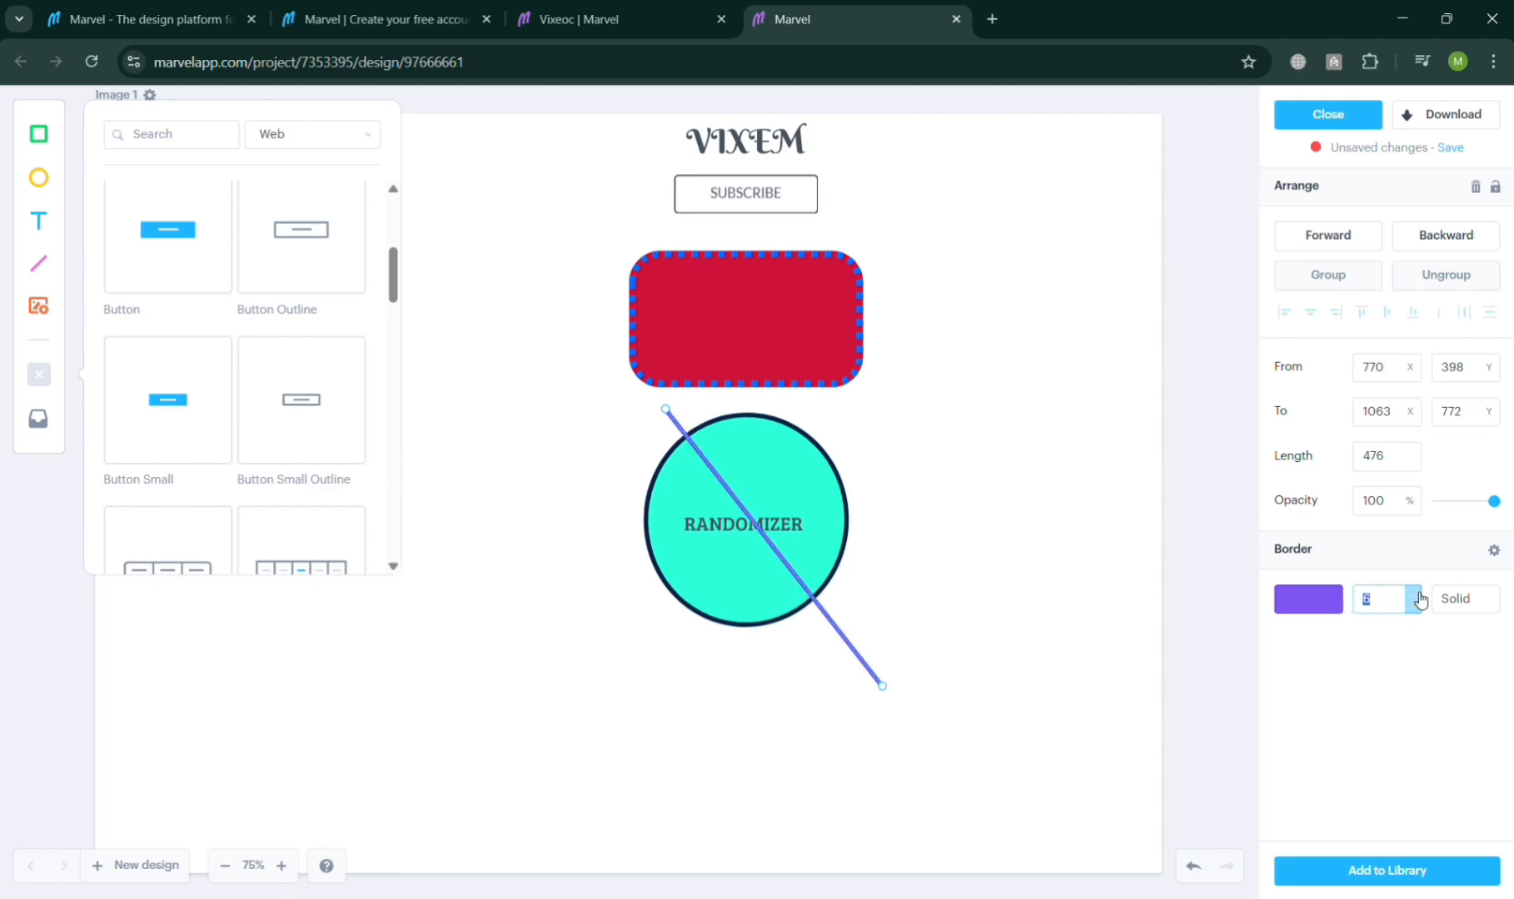
pyautogui.click(1413, 594)
pyautogui.click(1414, 594)
# Step: Colour the line yellow-green #E1F355
pyautogui.click(1311, 601)
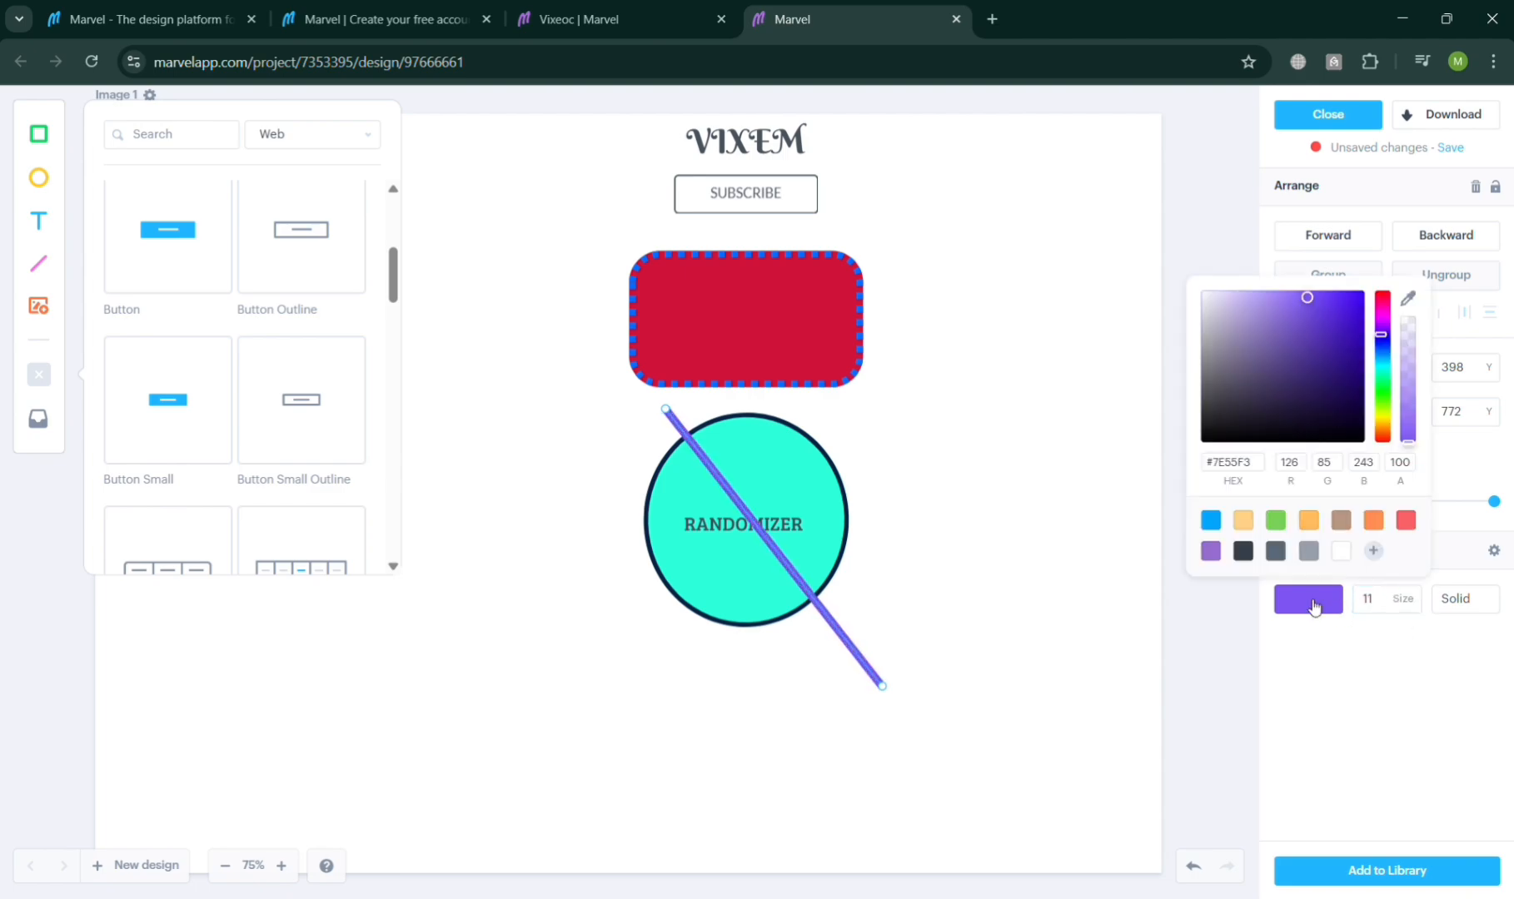
pyautogui.moveTo(1379, 398); pyautogui.dragTo(1397, 415)
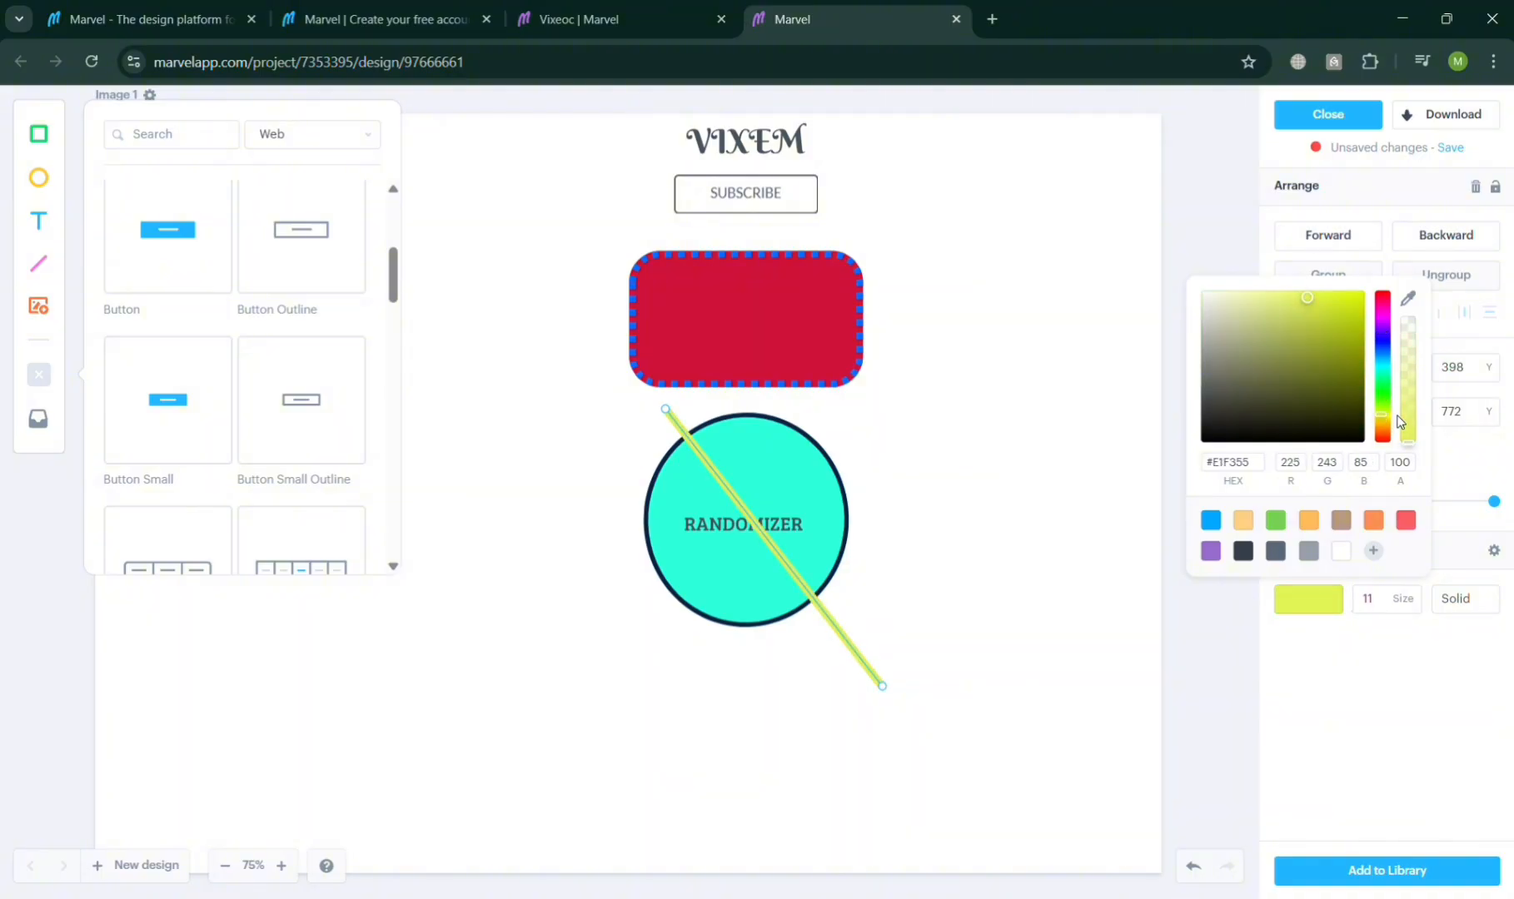
pyautogui.click(1012, 662)
# Step: Send the line backward in the stacking order and shift it slightly up and left
pyautogui.click(842, 632)
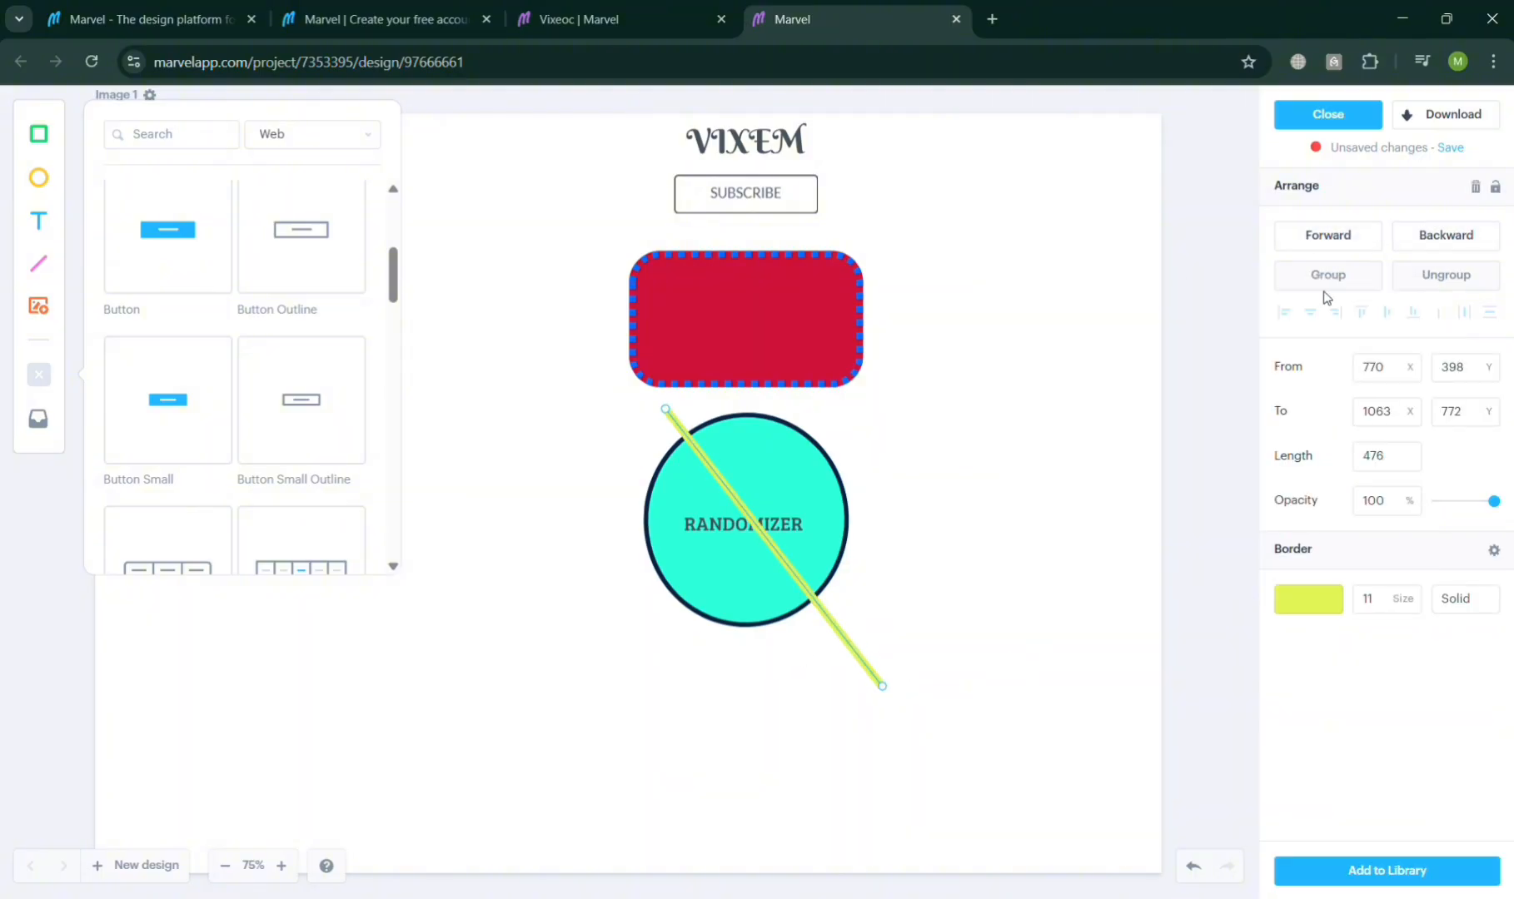
pyautogui.click(1332, 237)
pyautogui.click(1366, 244)
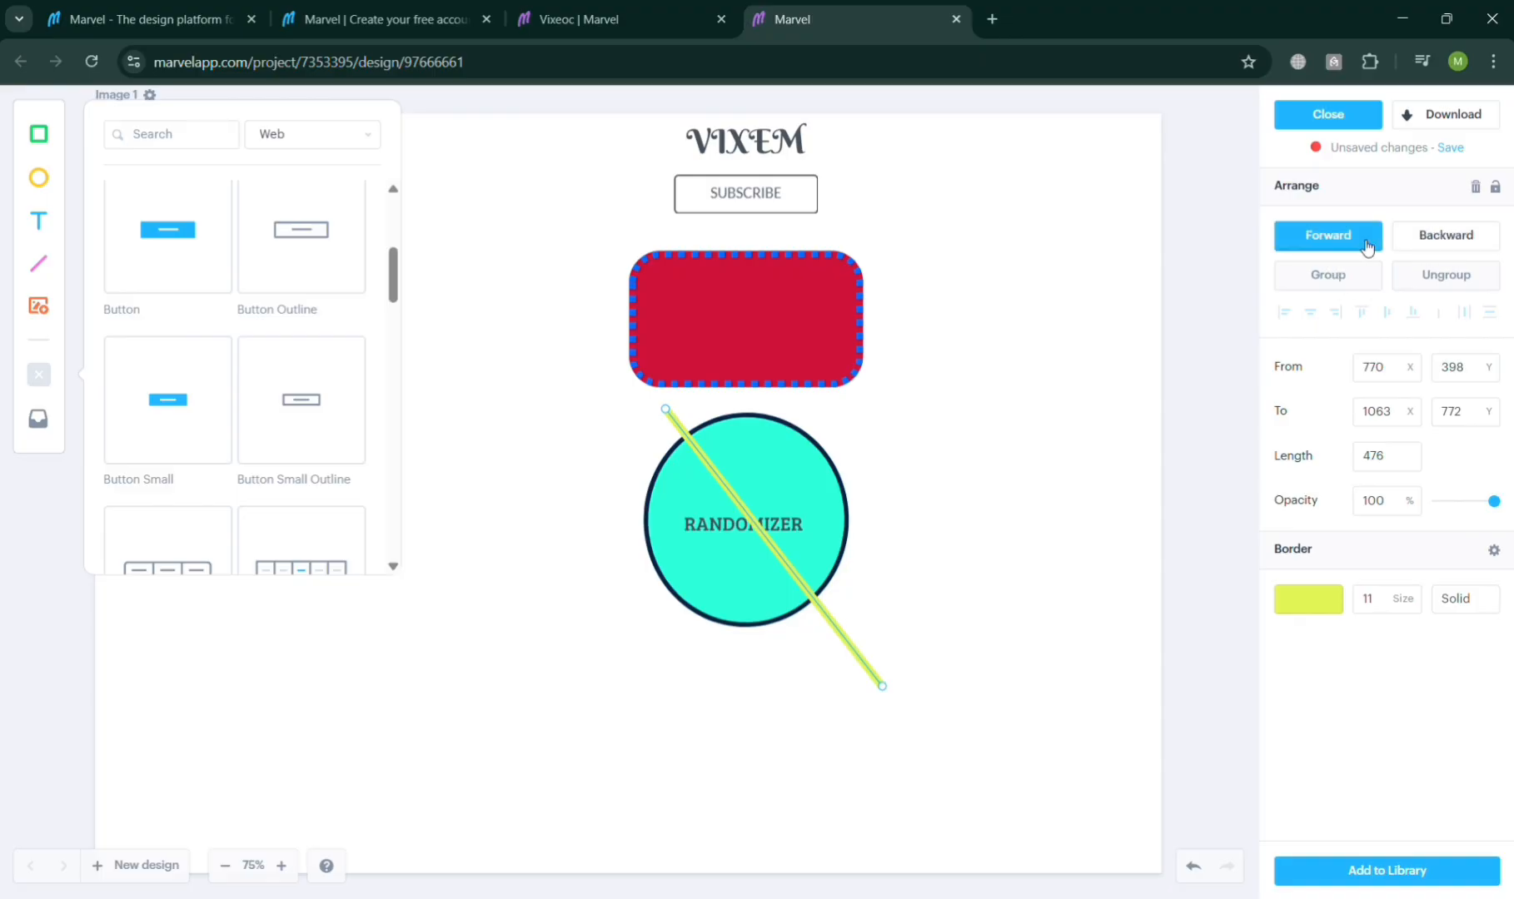
pyautogui.click(1463, 250)
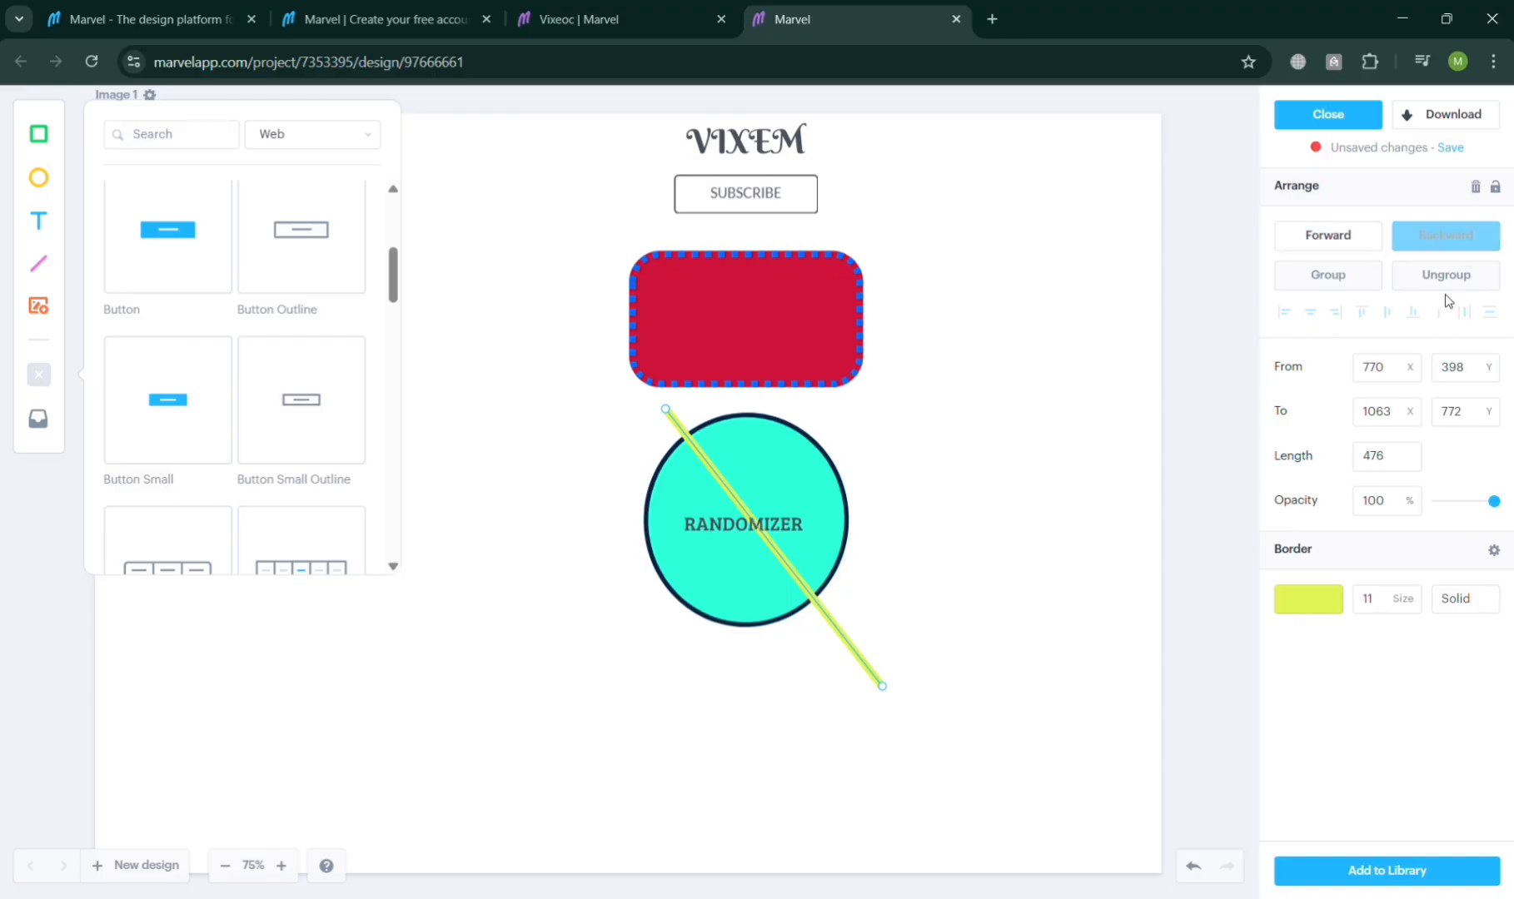
pyautogui.moveTo(821, 610); pyautogui.dragTo(805, 598)
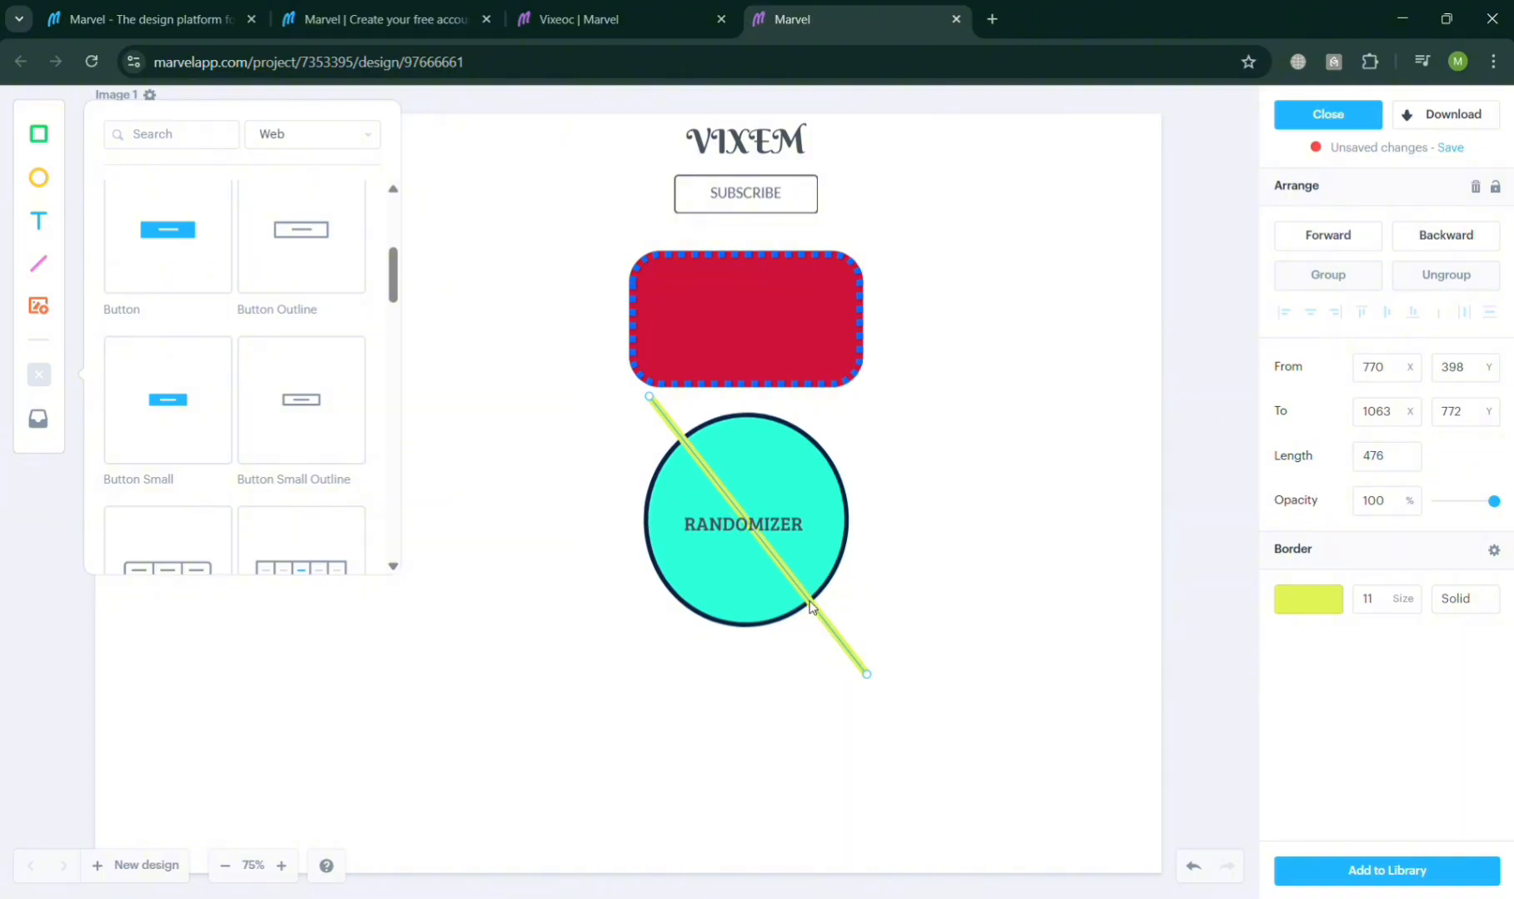
# Step: Upload the red sports car image from the computer and scale it to 572 × 314 px beneath the ellipse
pyautogui.click(46, 308)
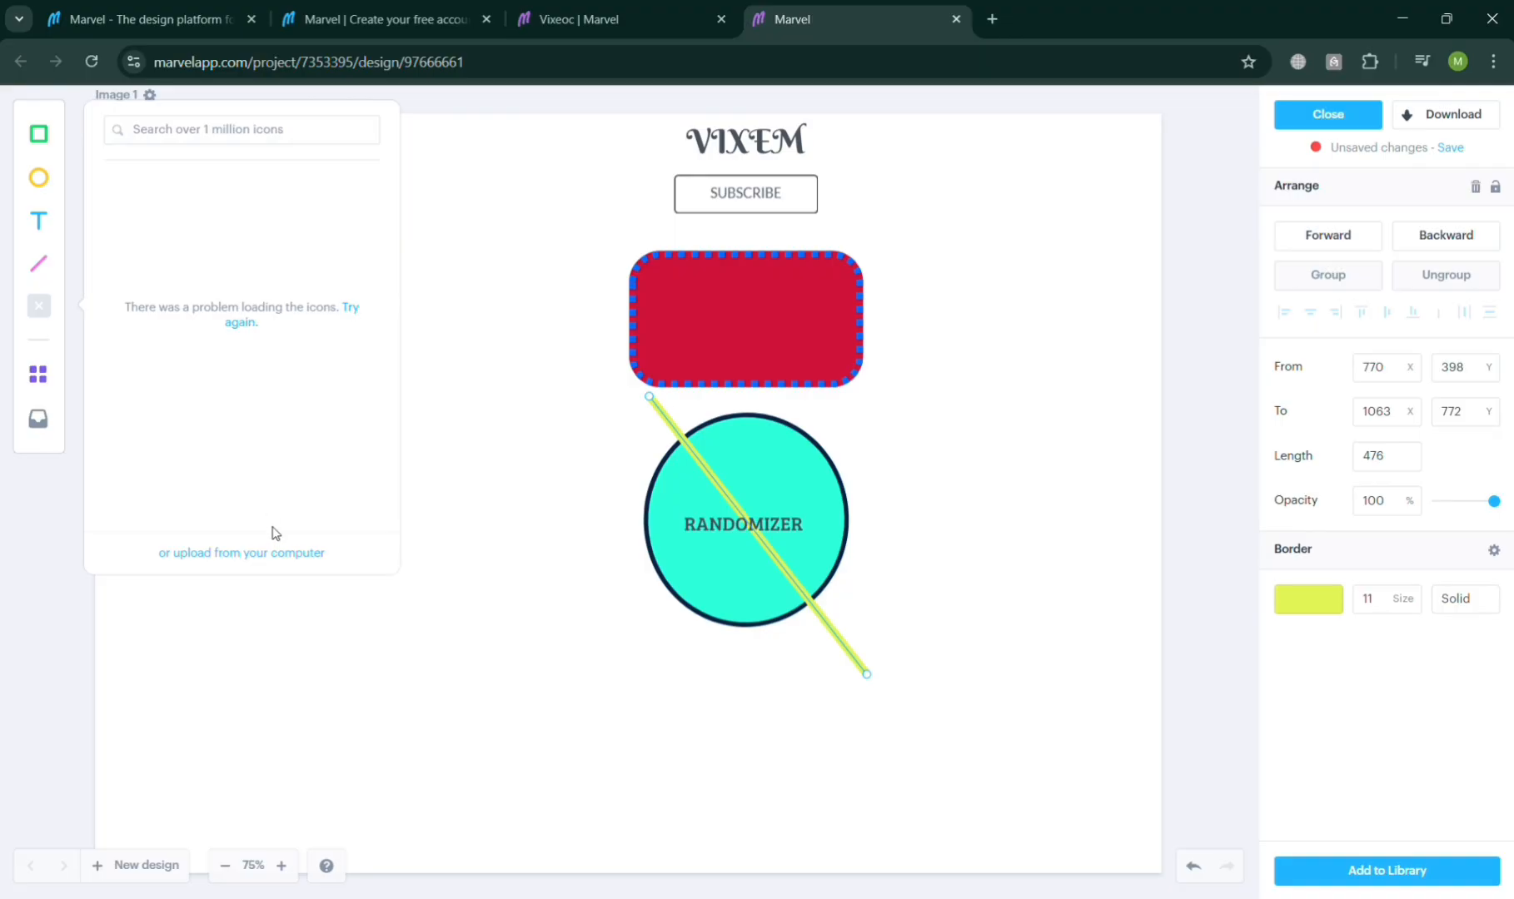
pyautogui.click(273, 553)
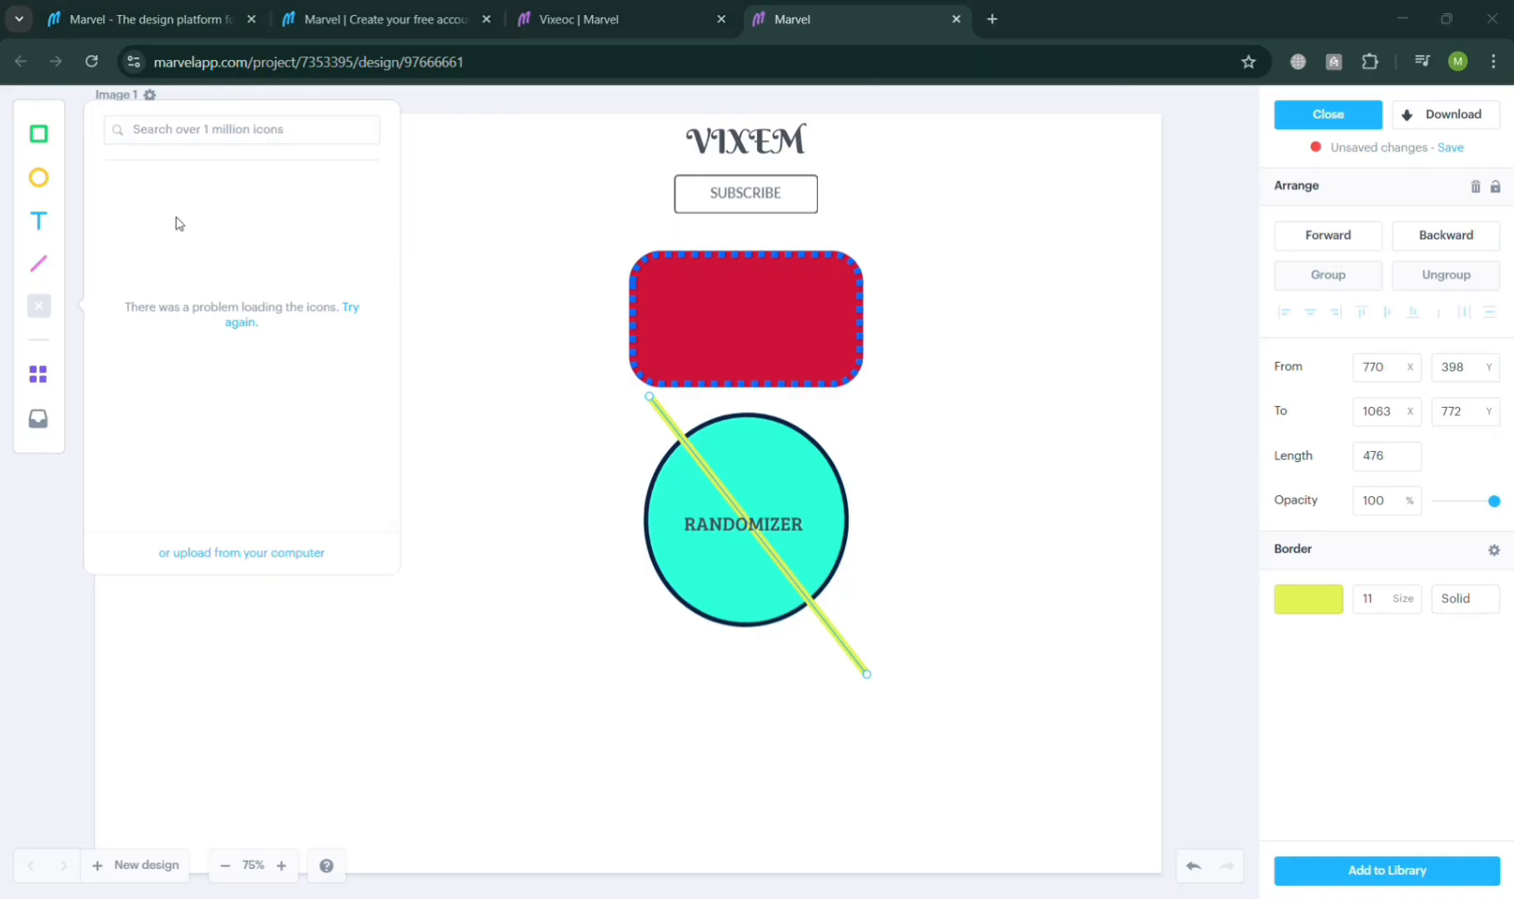
pyautogui.doubleClick(221, 226)
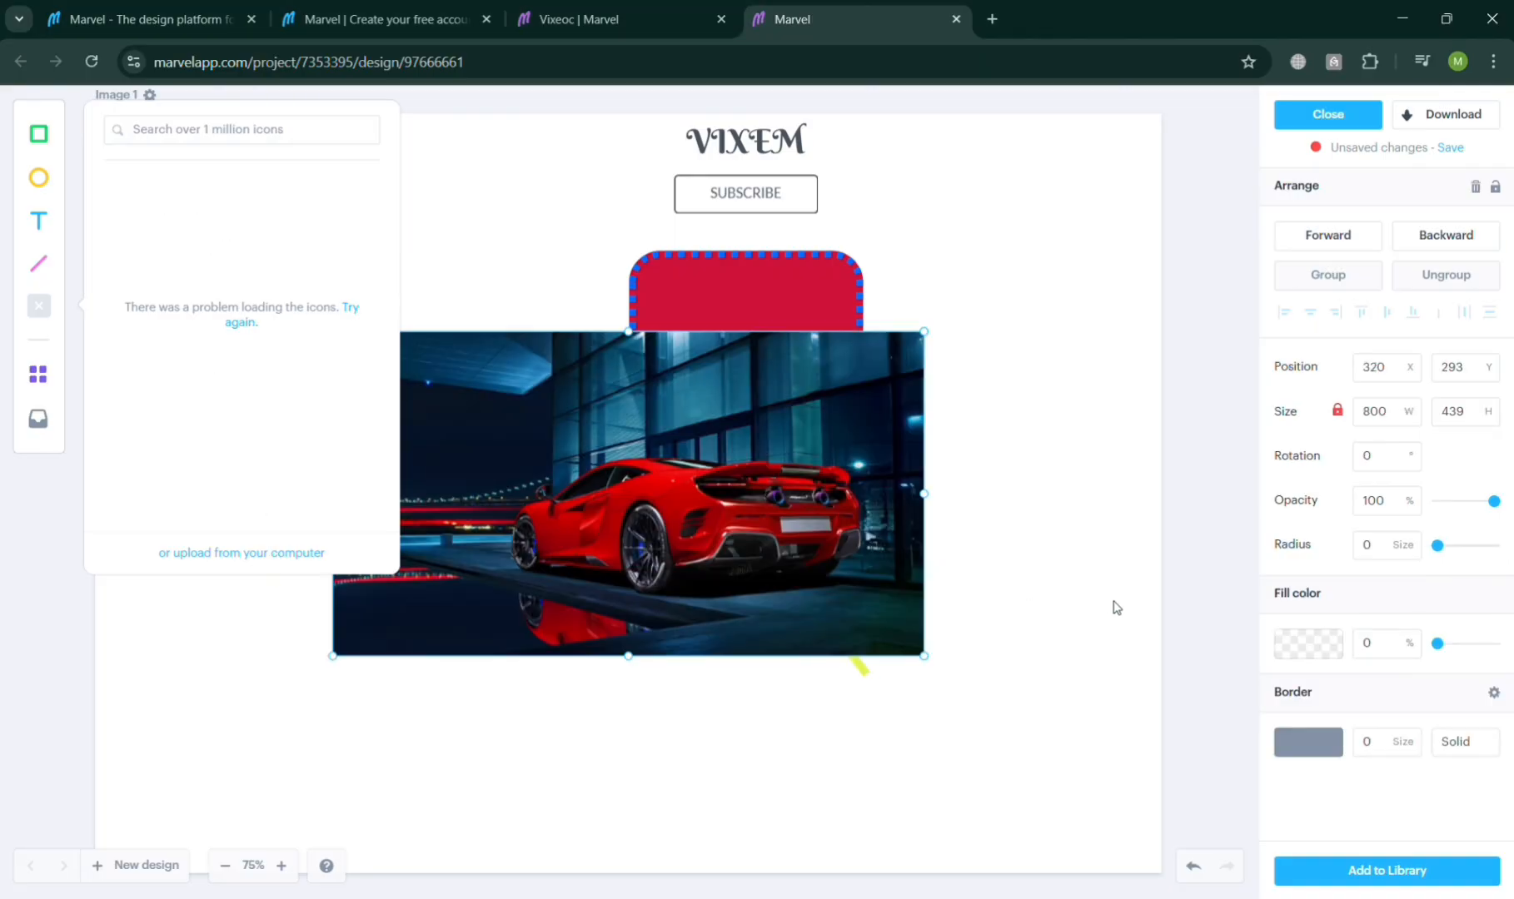
pyautogui.moveTo(671, 518); pyautogui.dragTo(836, 695)
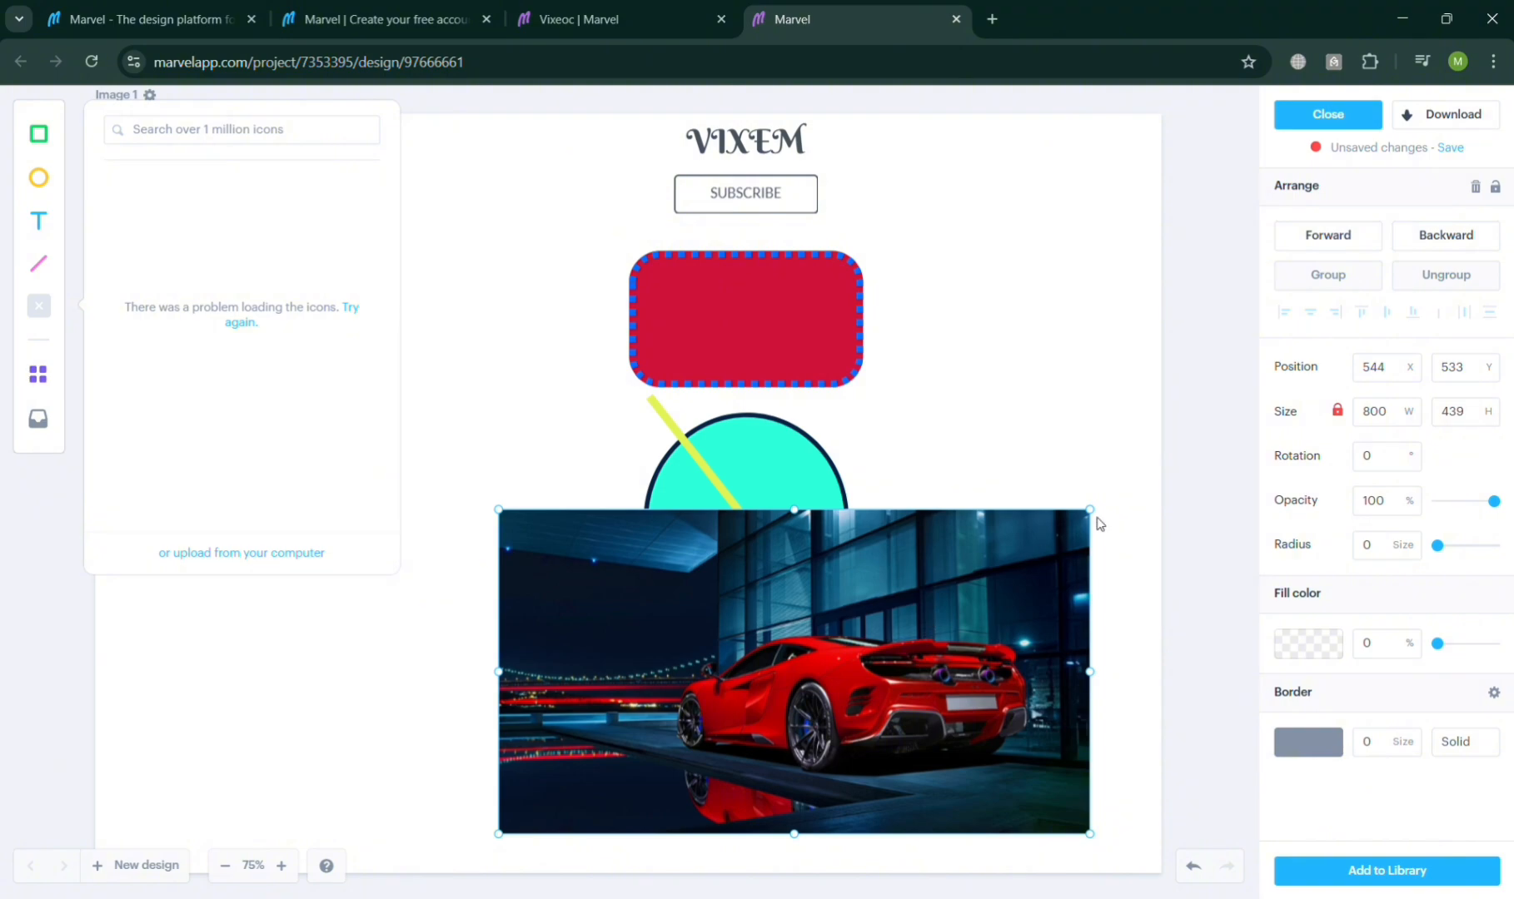
pyautogui.moveTo(1094, 513); pyautogui.dragTo(923, 604)
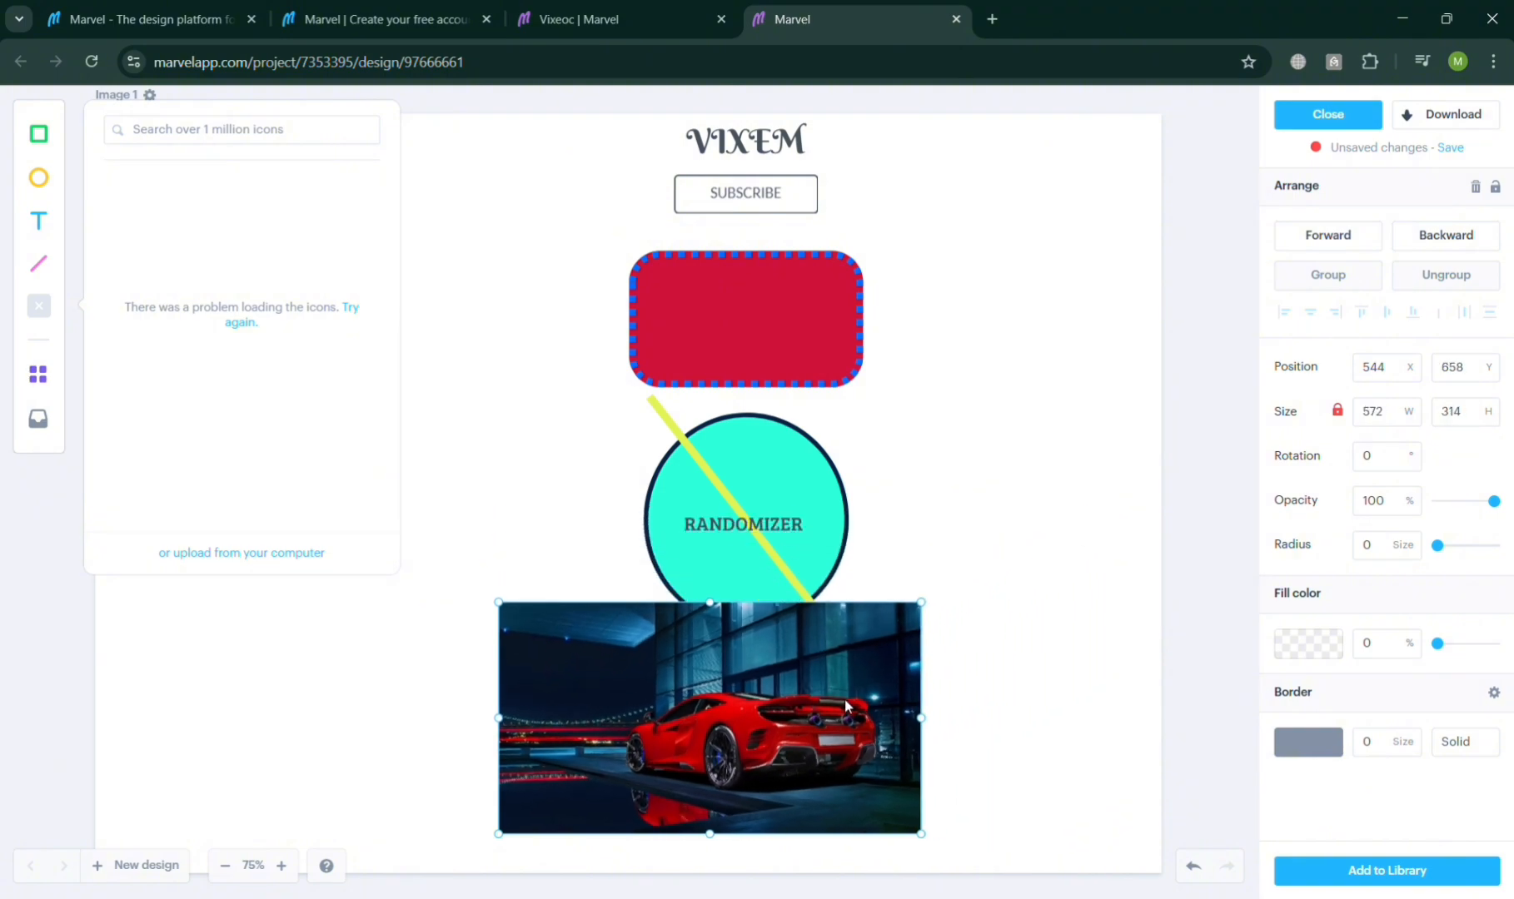
pyautogui.moveTo(844, 699); pyautogui.dragTo(893, 724)
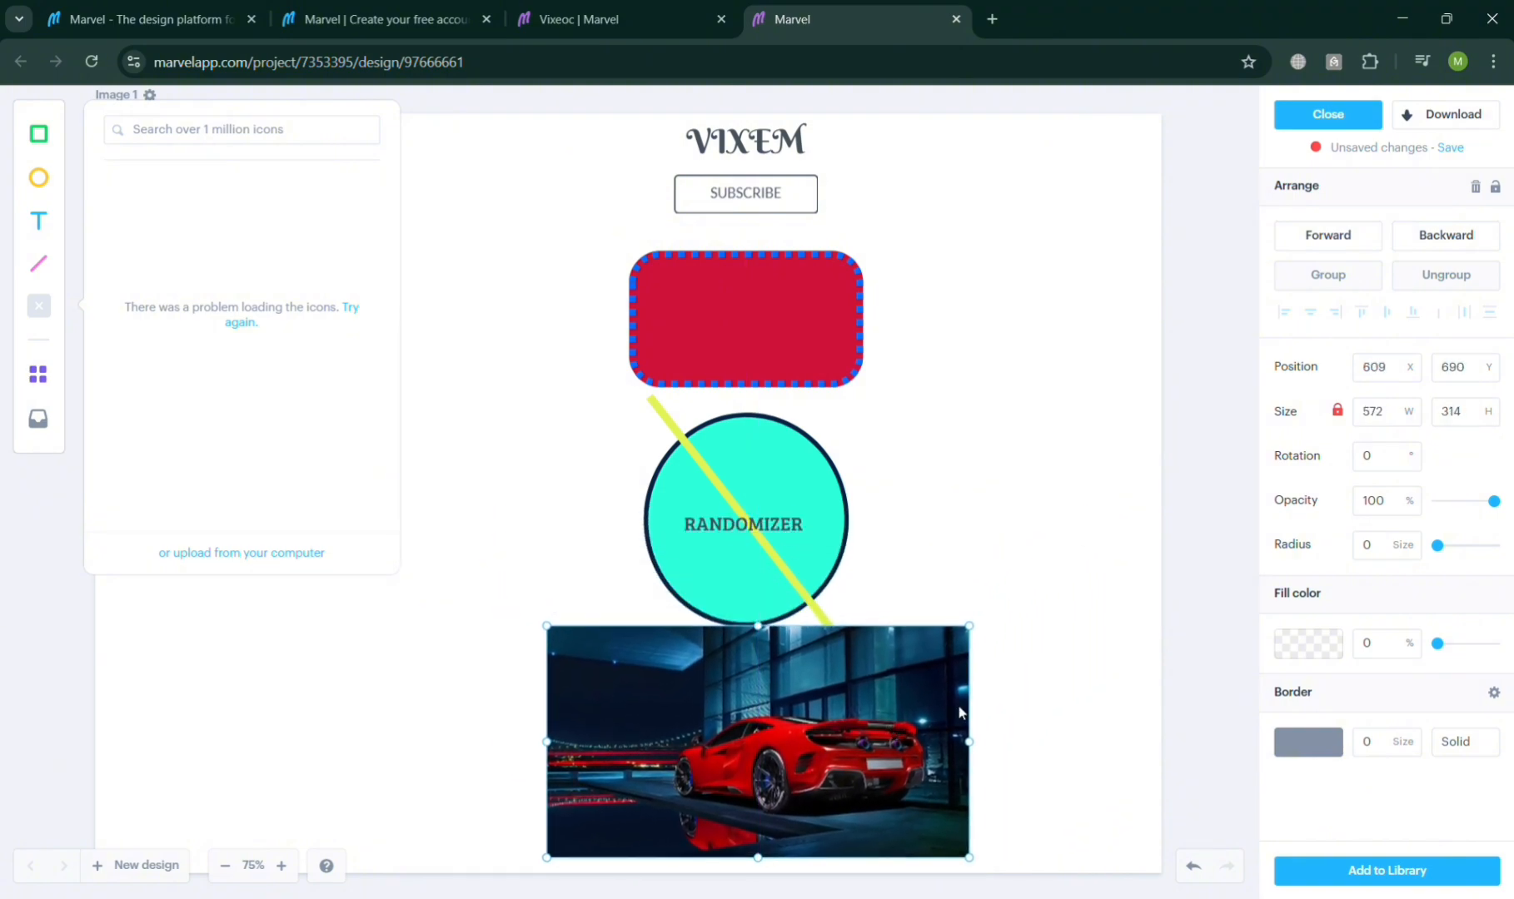
# Step: Try an orange fill on the car image and undo it
pyautogui.scroll(-2, 1014, 659)
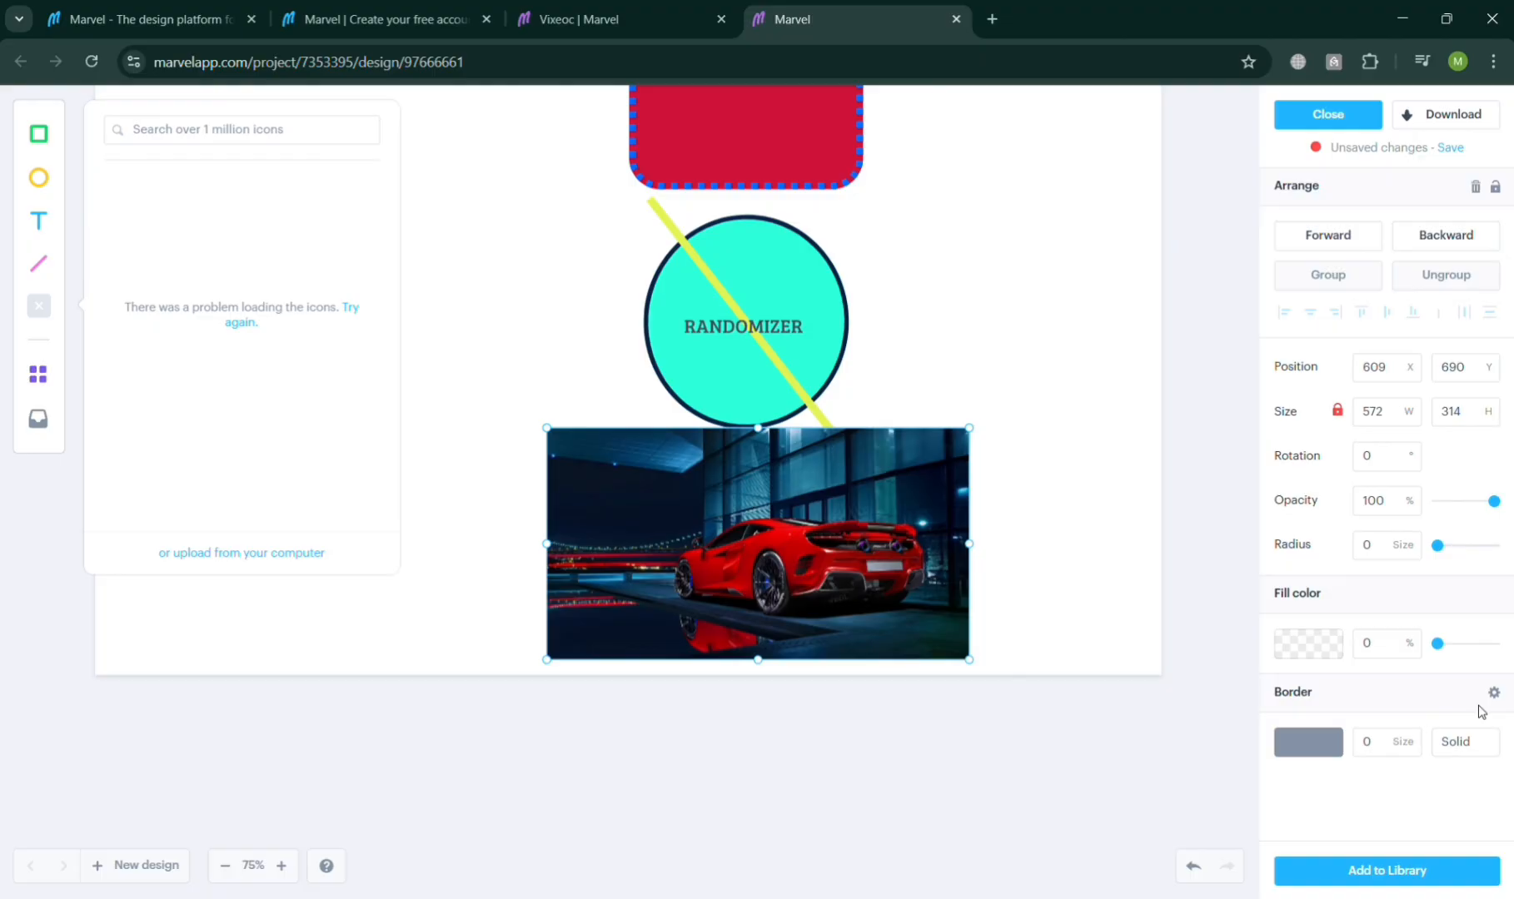
pyautogui.click(1329, 655)
pyautogui.click(1316, 567)
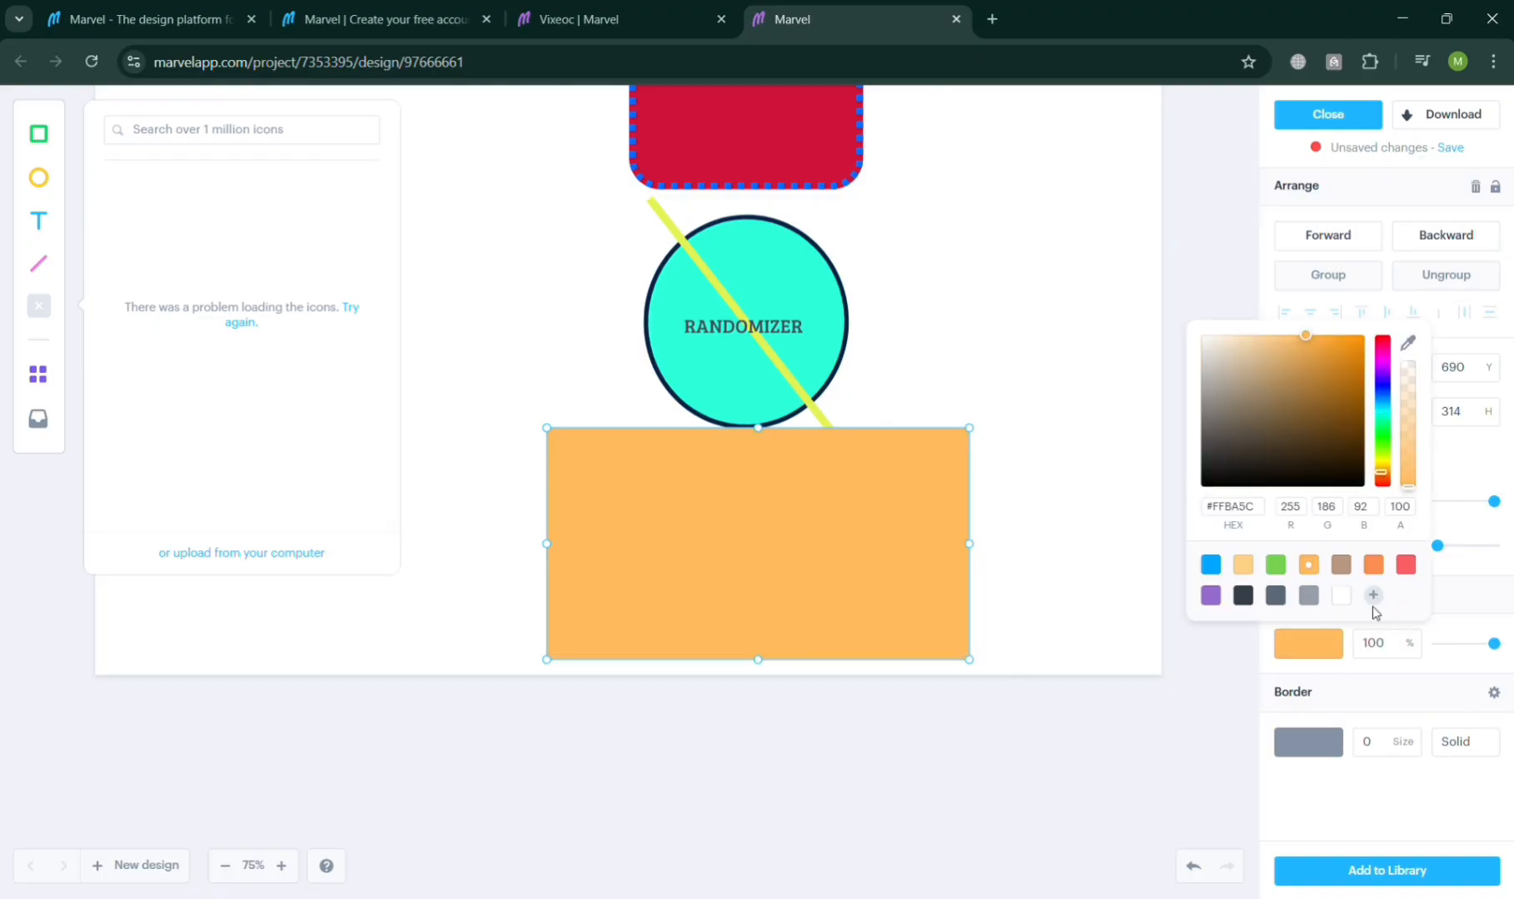
pyautogui.hotkey('ctrl', 'z')
pyautogui.click(1227, 713)
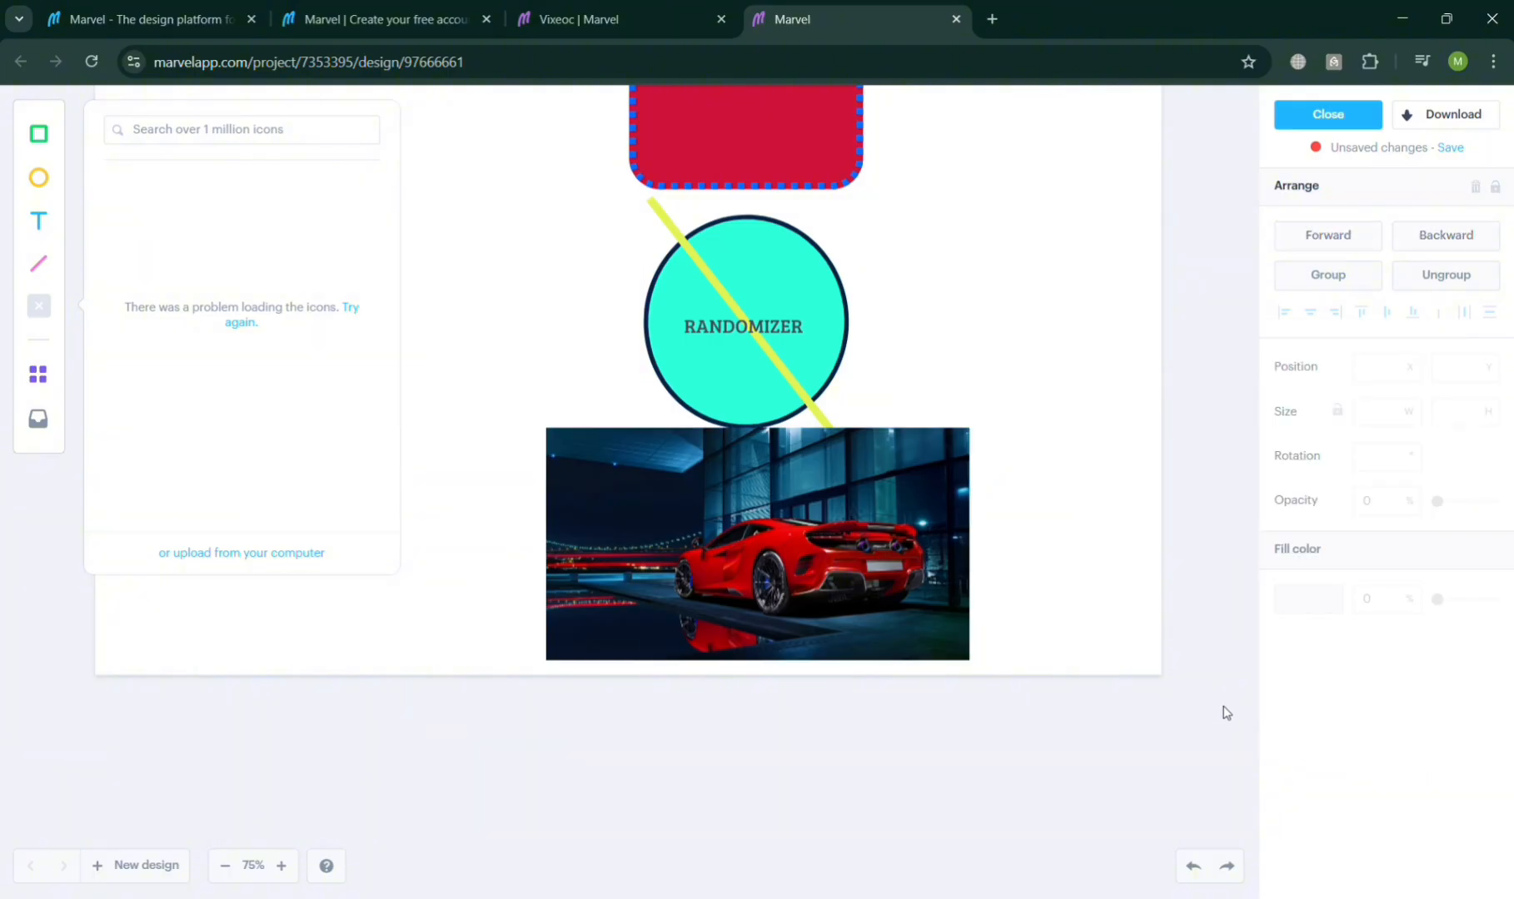
# Step: Move the car image up just below the Subscribe button and send it backward behind the rectangle
pyautogui.click(735, 505)
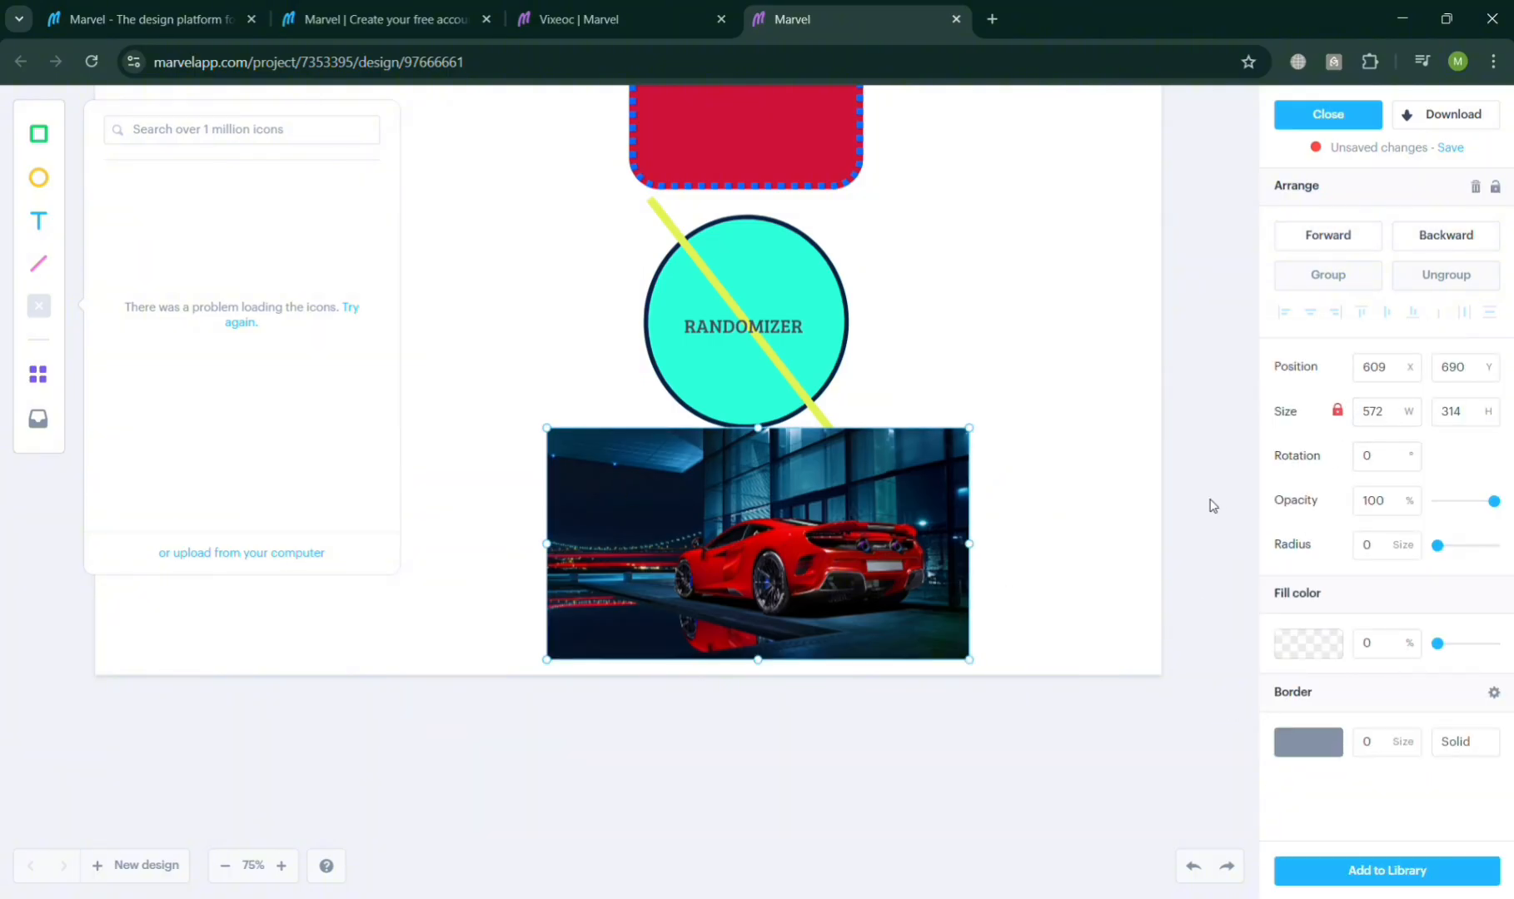
pyautogui.click(1503, 700)
pyautogui.click(1503, 701)
pyautogui.scroll(3, 995, 436)
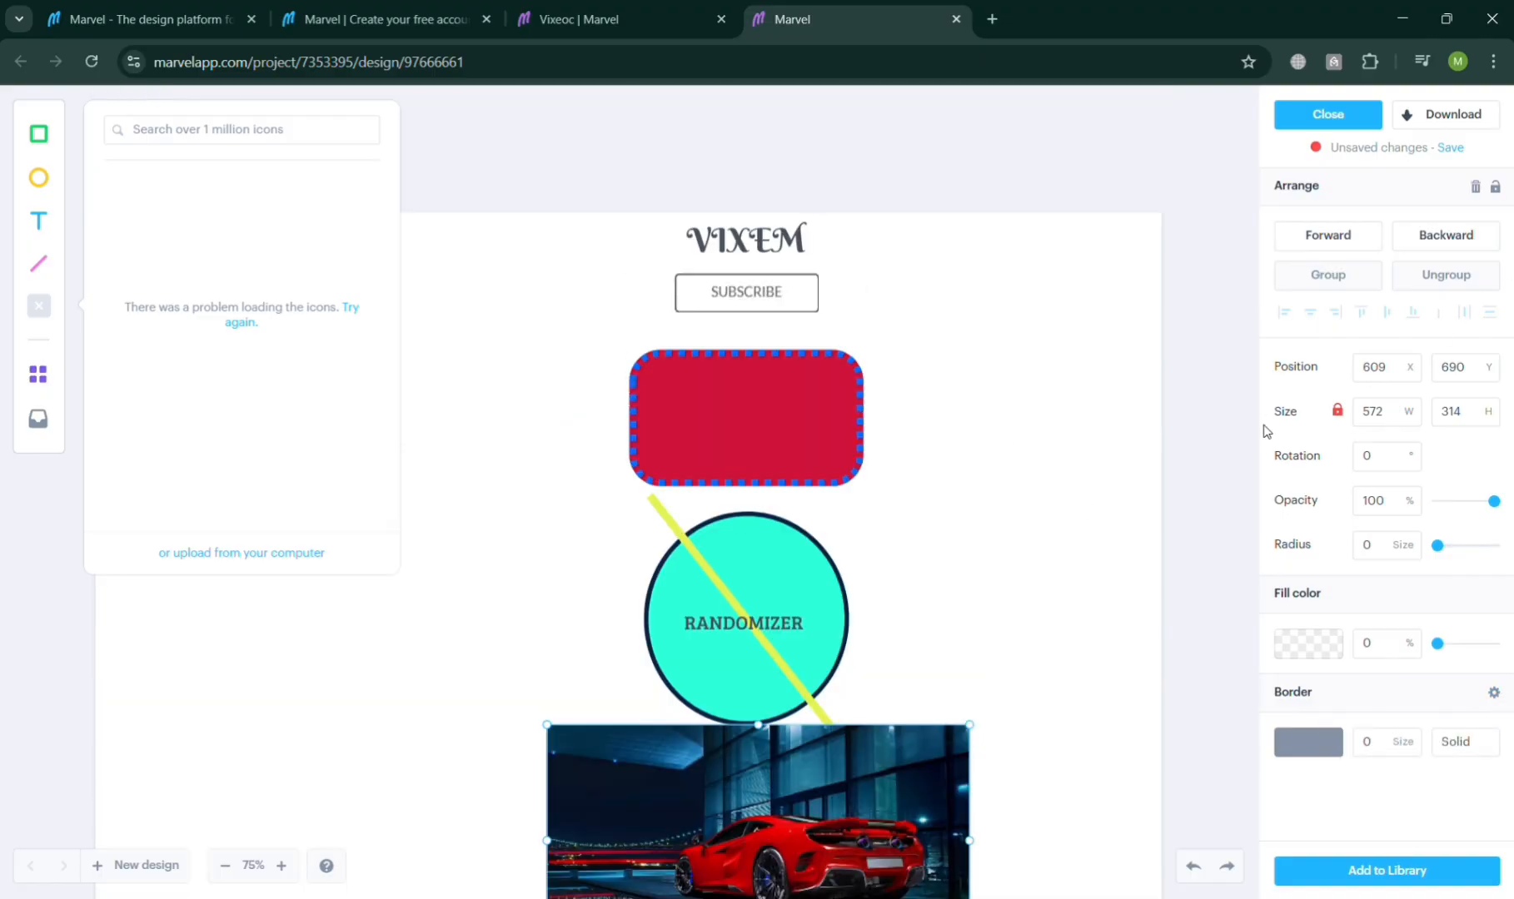
pyautogui.scroll(-1, 807, 474)
pyautogui.moveTo(815, 661); pyautogui.dragTo(803, 275)
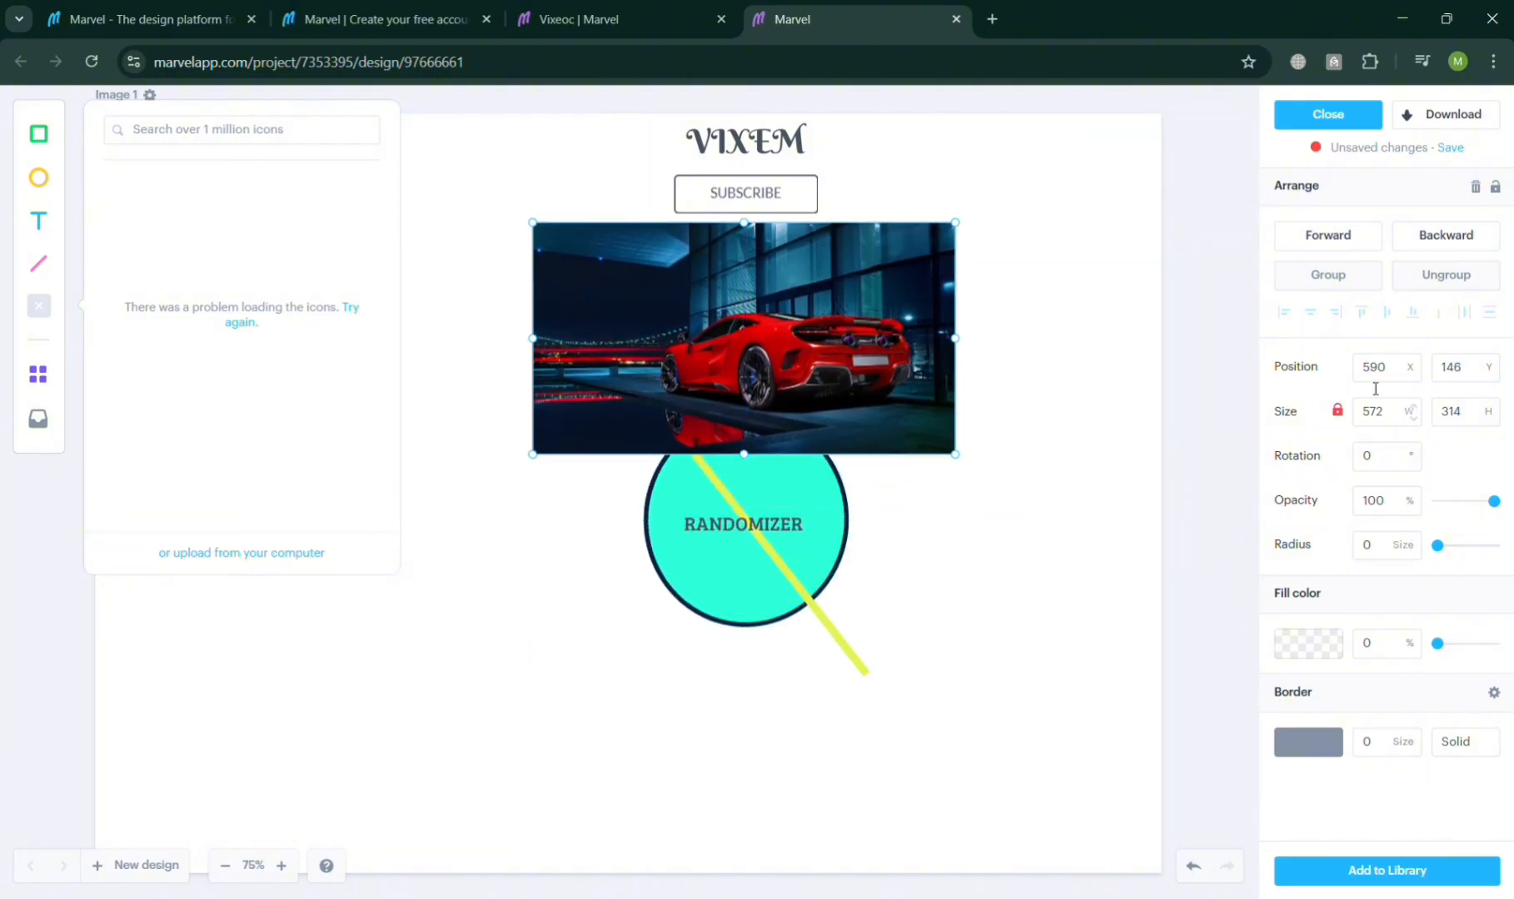
pyautogui.click(1447, 239)
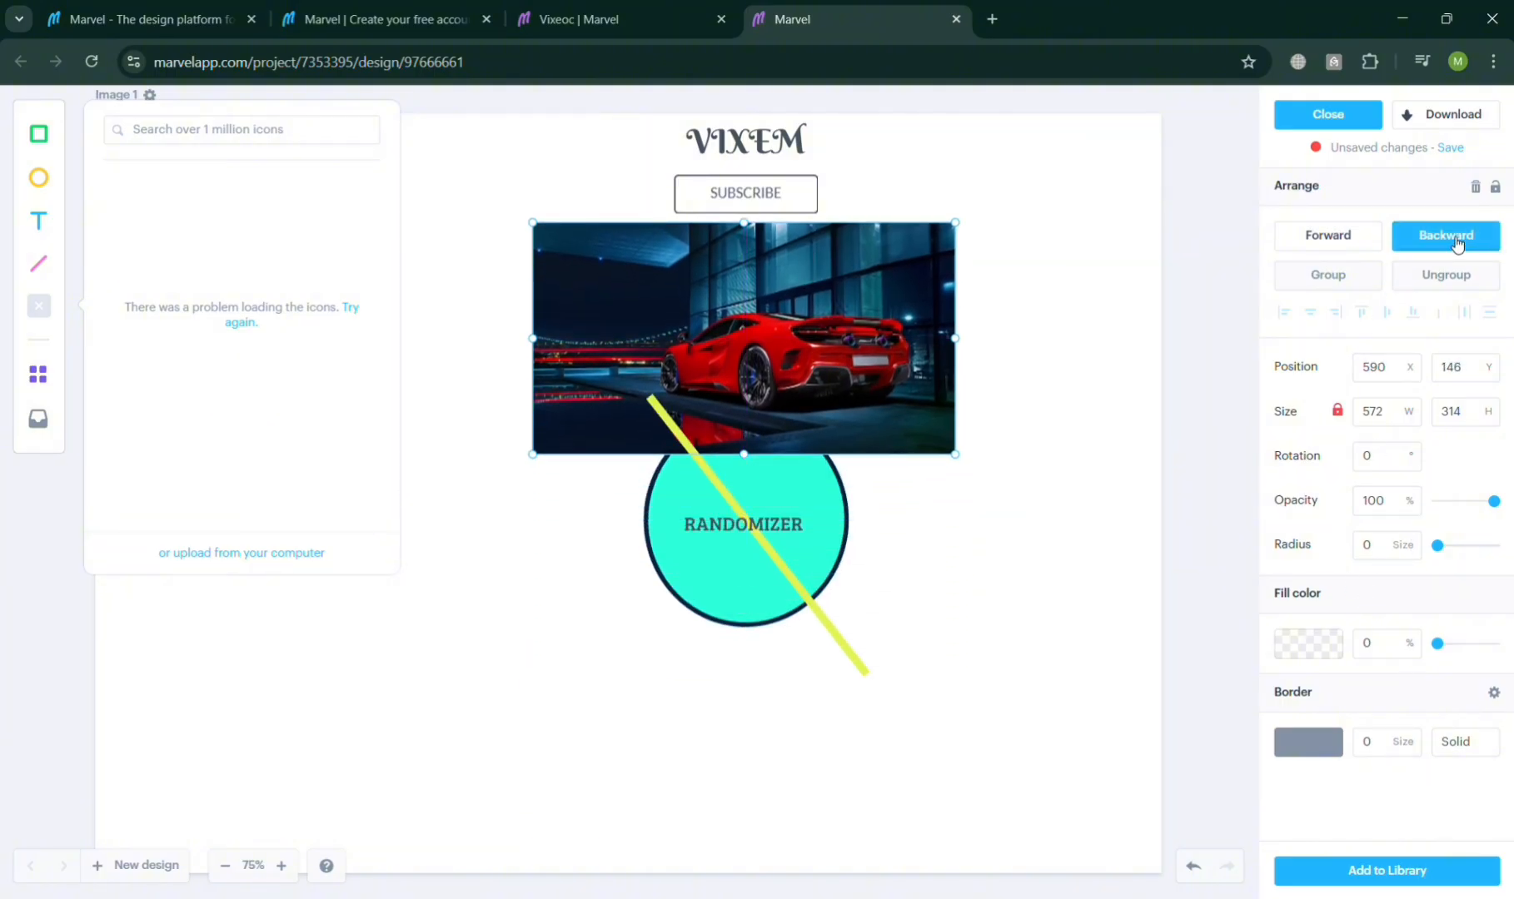
pyautogui.click(1448, 240)
pyautogui.click(1447, 239)
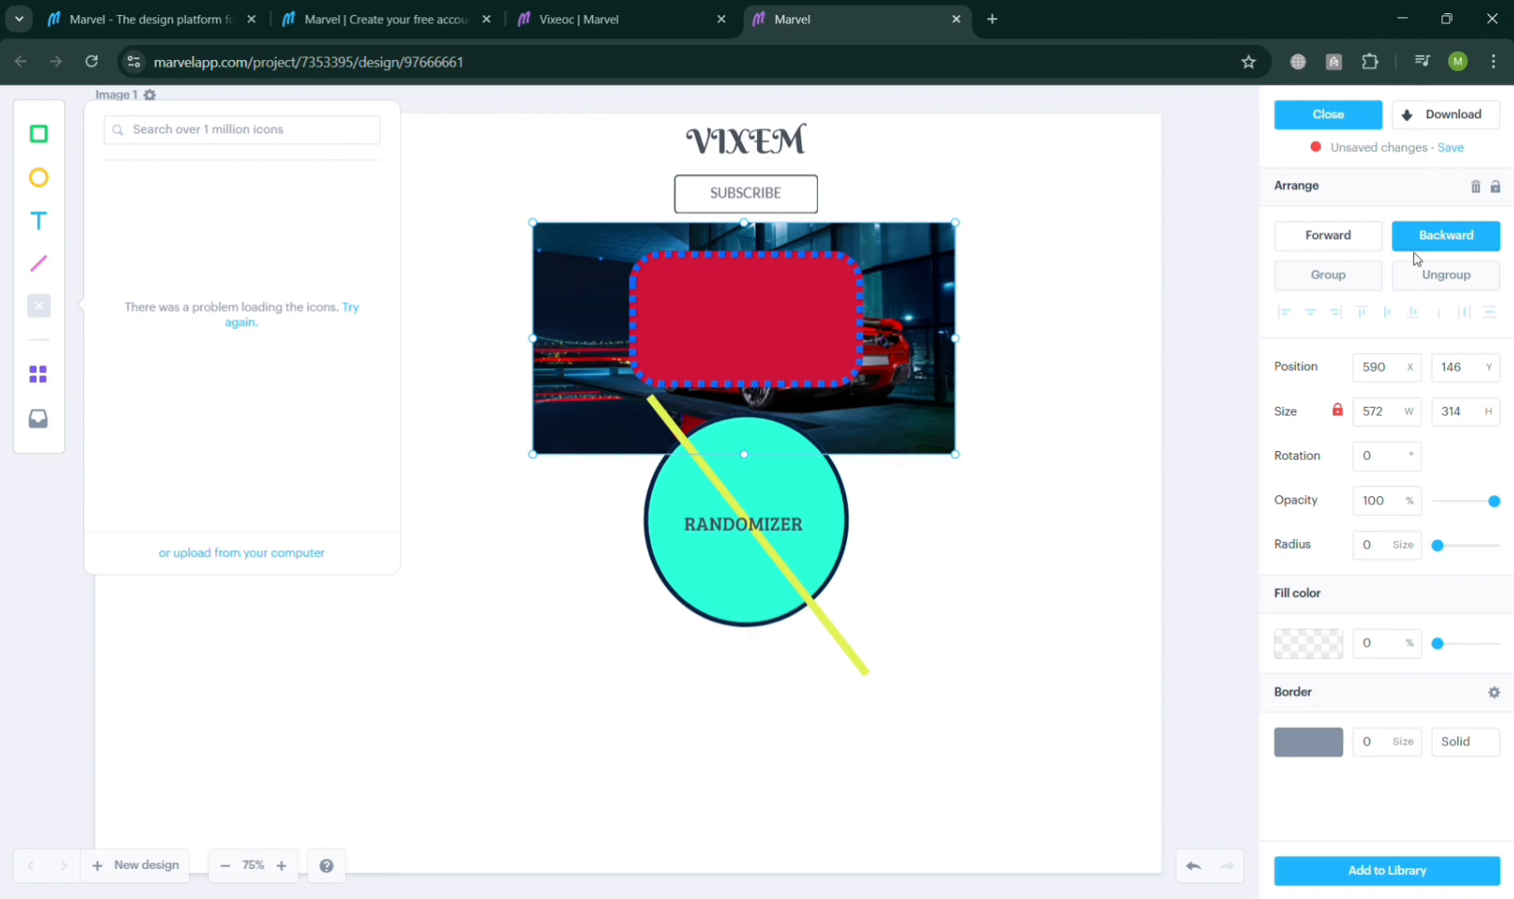
# Step: Nudge the car image slightly left, then set the red rounded rectangle's opacity to 41% and move it over the car
pyautogui.moveTo(886, 377)
pyautogui.mouseDown()
pyautogui.moveTo(919, 544)
pyautogui.moveTo(884, 579)
pyautogui.moveTo(882, 378)
pyautogui.mouseUp()
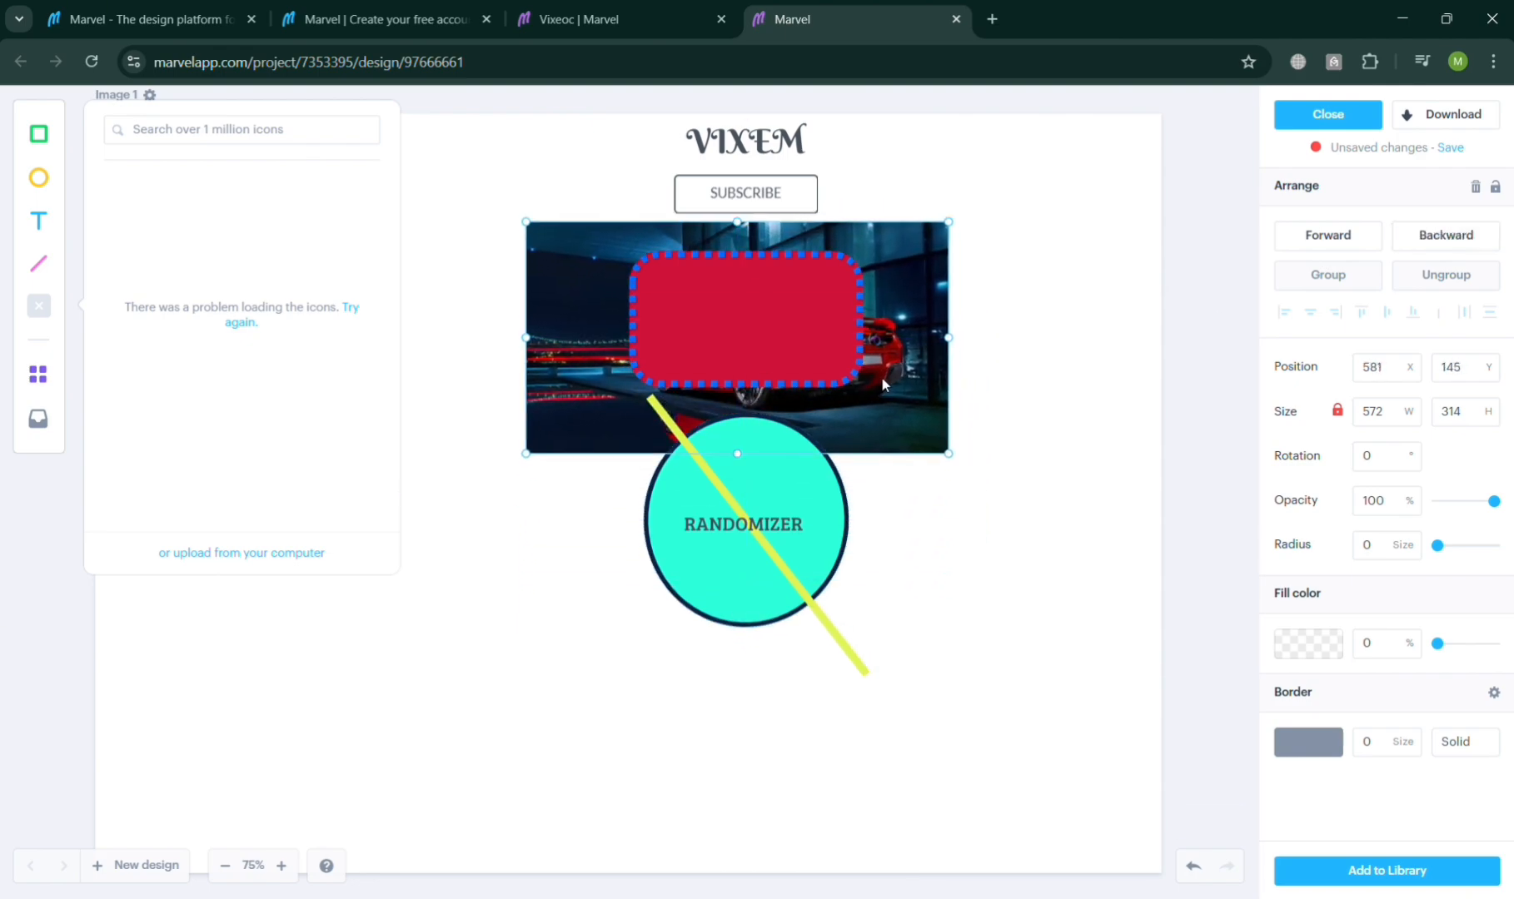
pyautogui.click(824, 356)
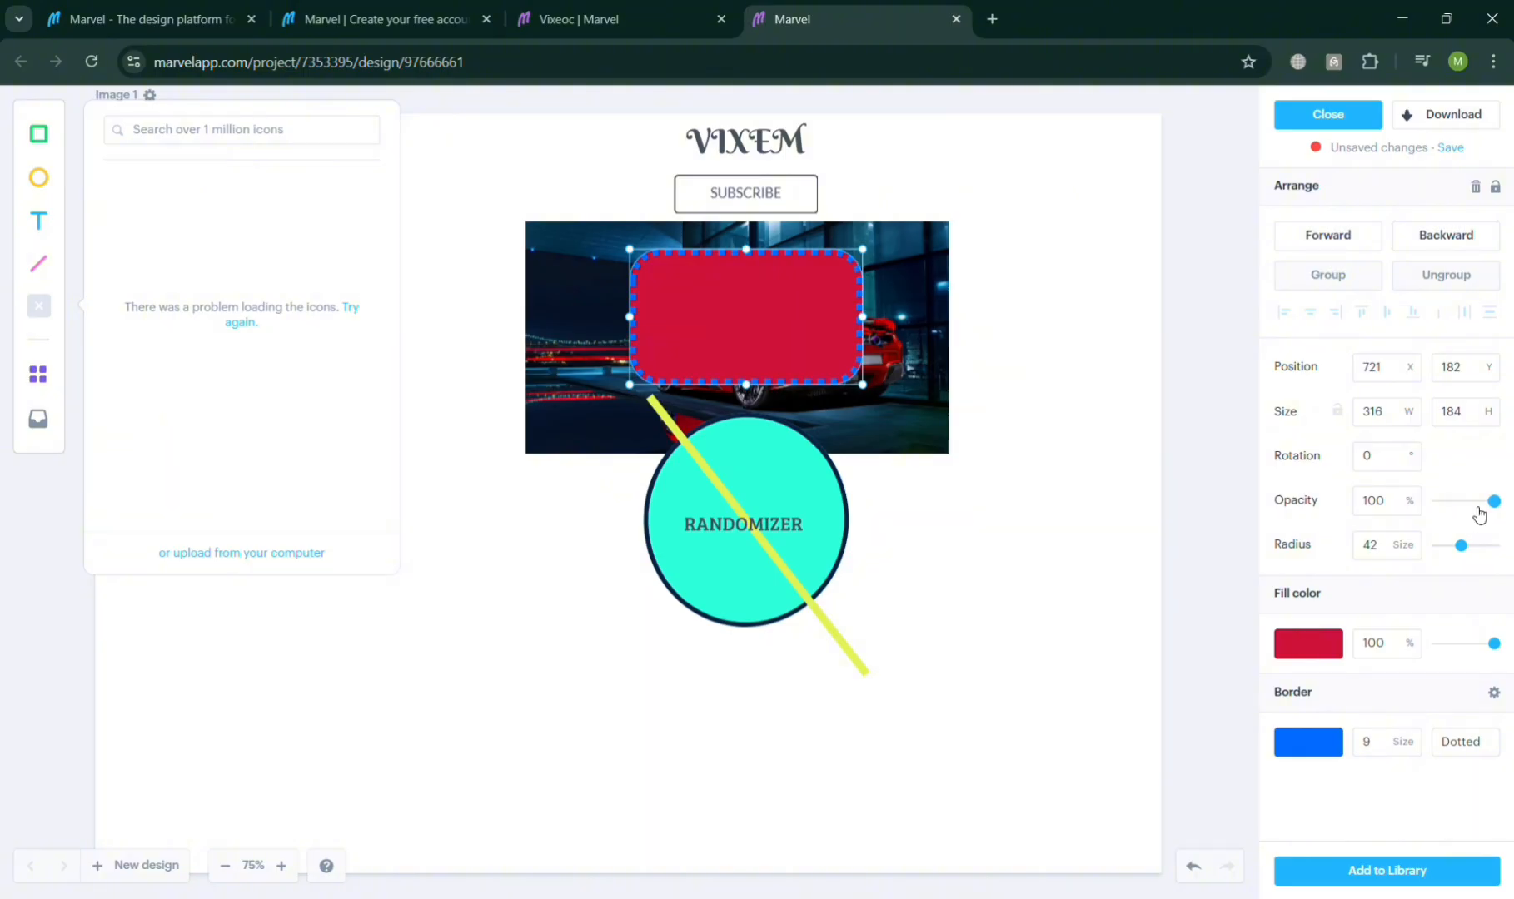
pyautogui.moveTo(1494, 502); pyautogui.dragTo(1461, 501)
pyautogui.moveTo(817, 353); pyautogui.dragTo(927, 358)
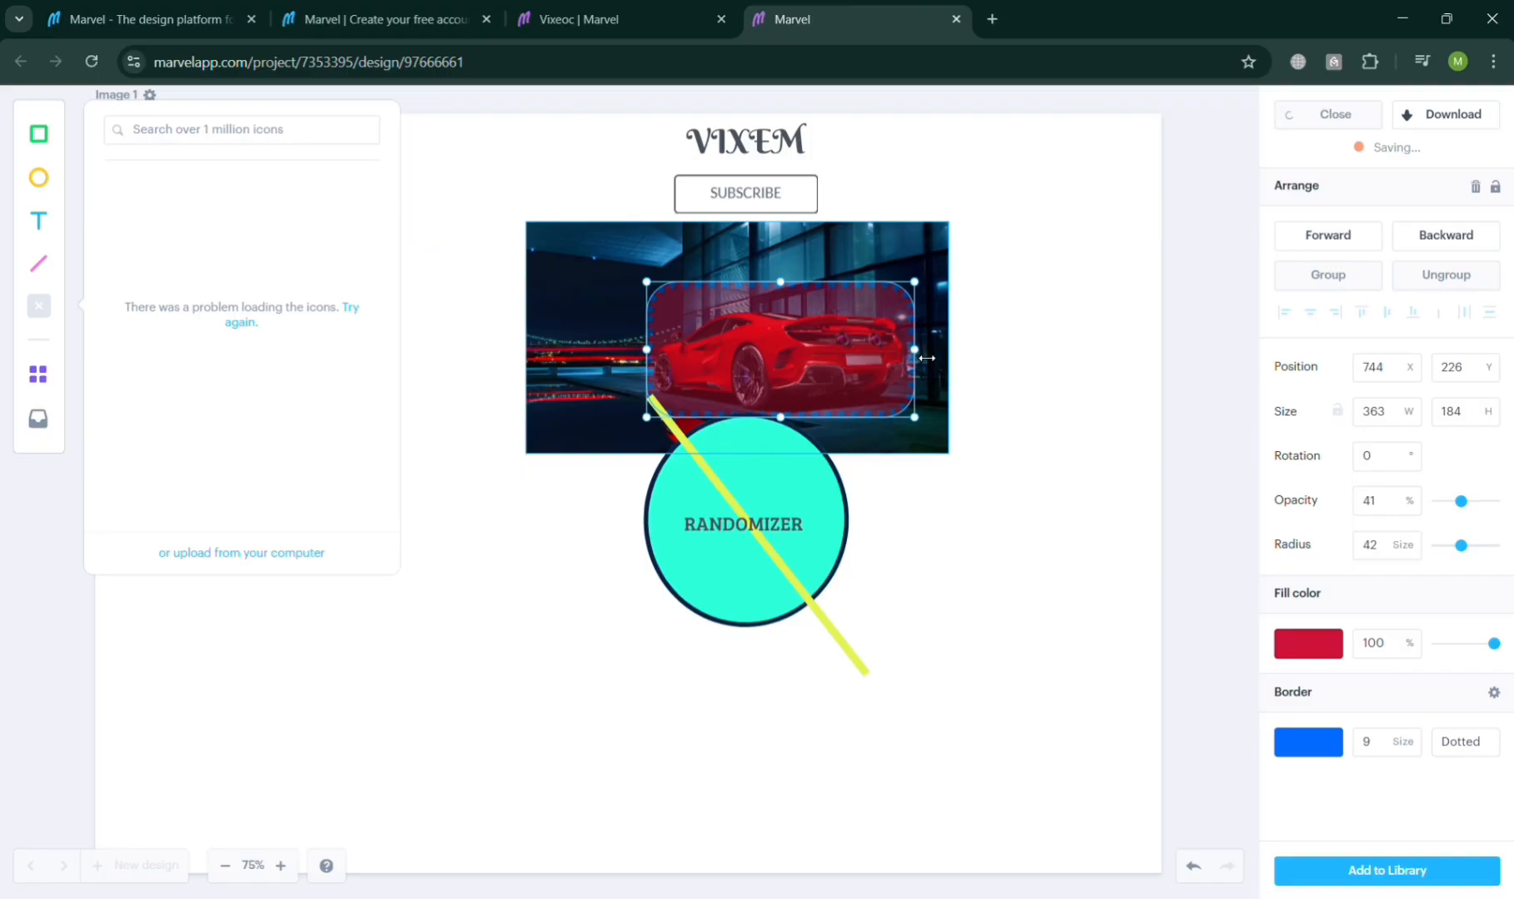
pyautogui.click(1083, 442)
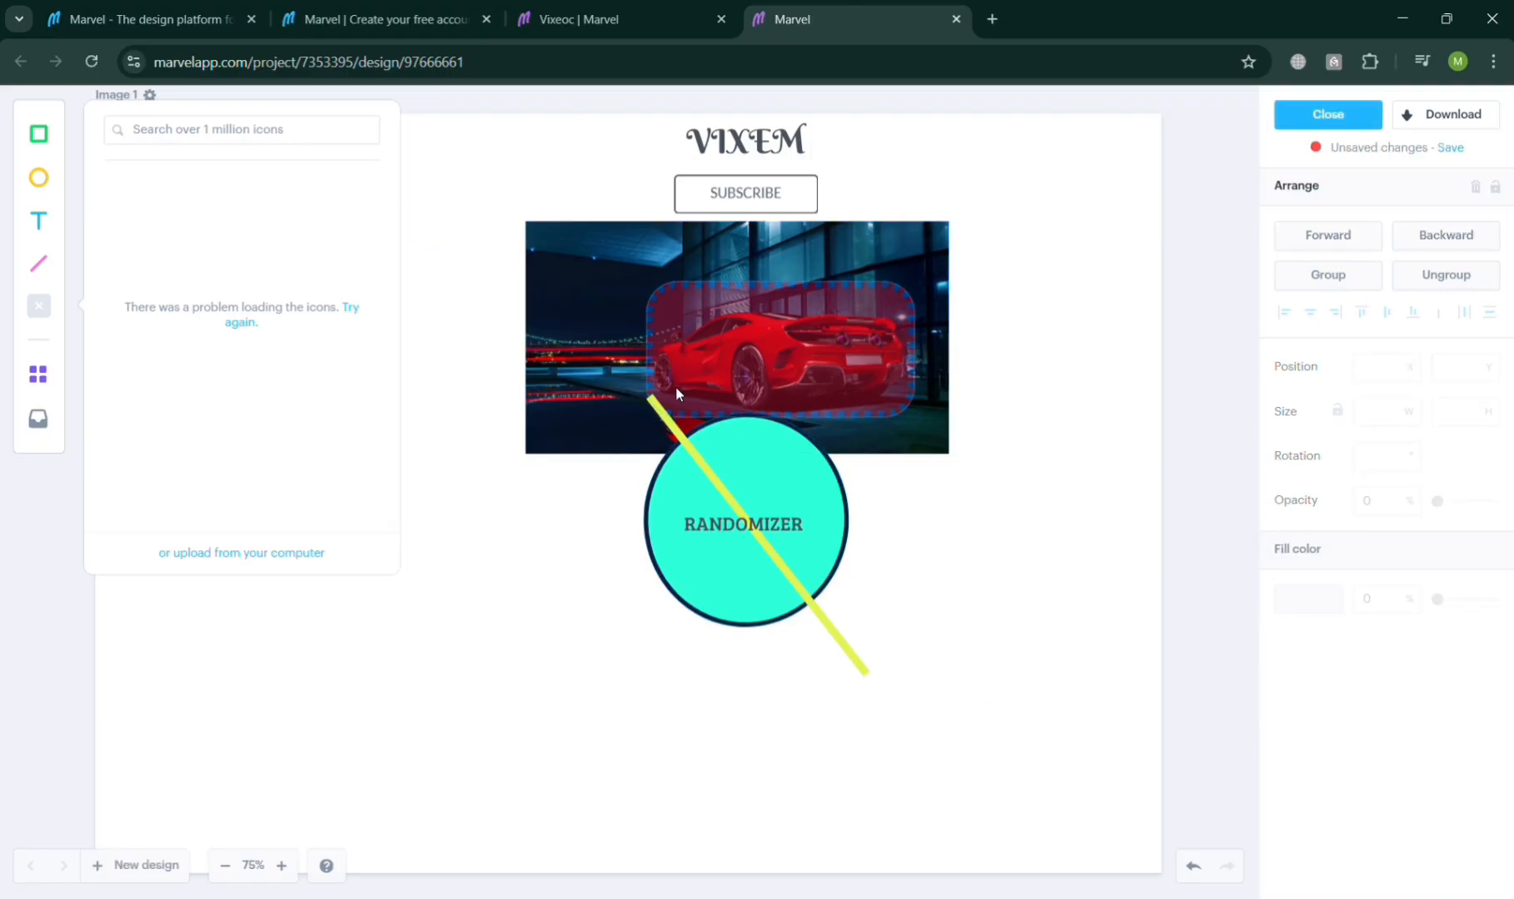
# Step: Move the RANDOMIZER ellipse and the diagonal line down below the car image
pyautogui.moveTo(601, 513); pyautogui.dragTo(839, 678)
pyautogui.click(1058, 625)
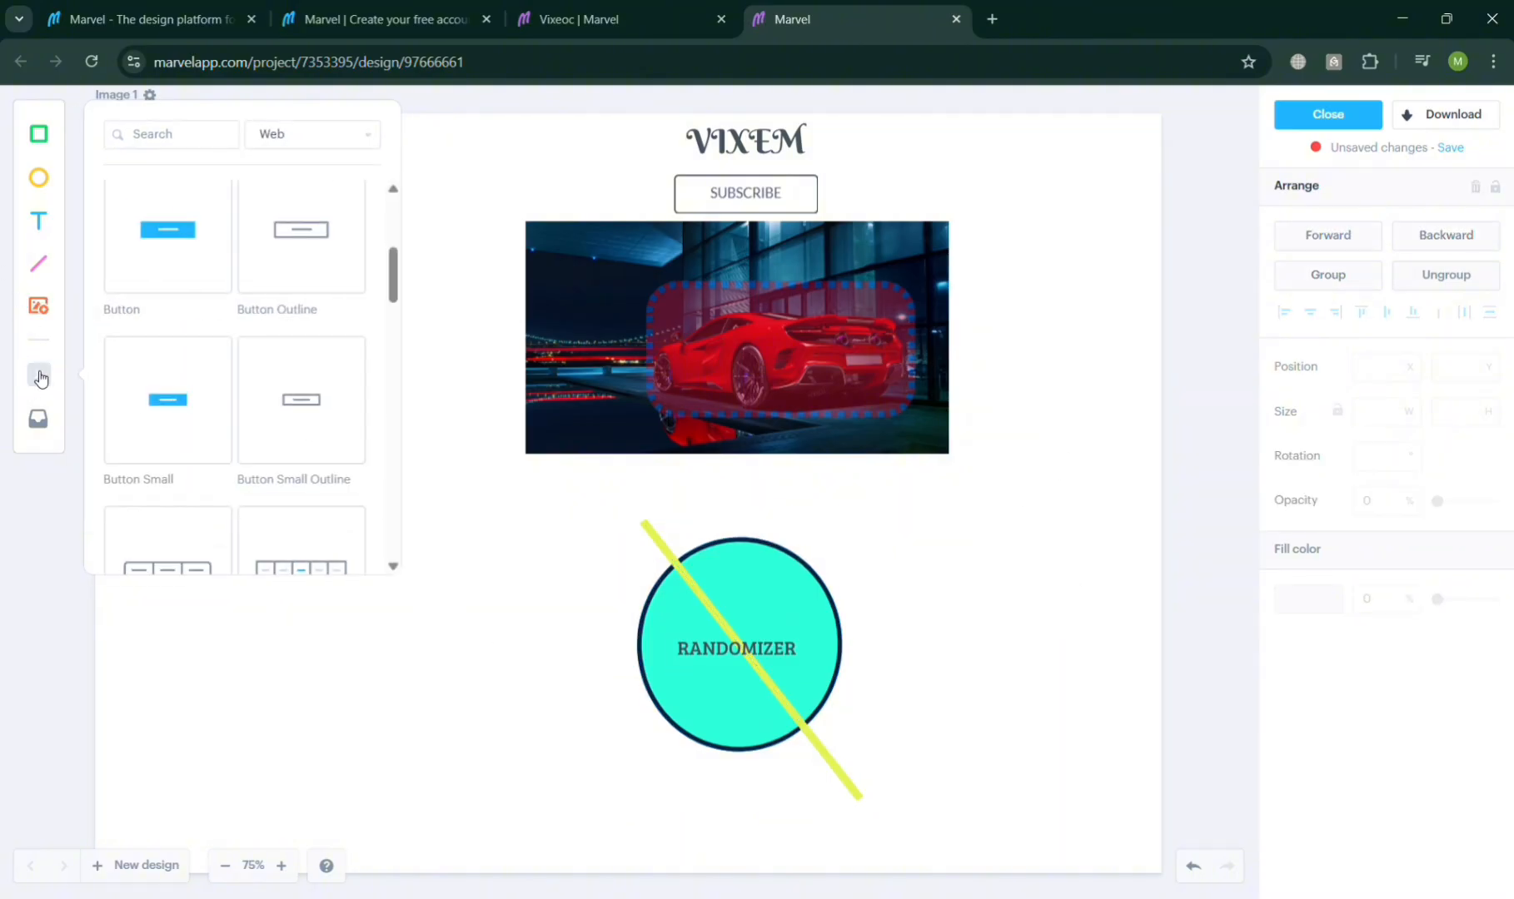
# Step: Add a Popover (top) component from the web component library beside the car image
pyautogui.scroll(-3, 264, 312)
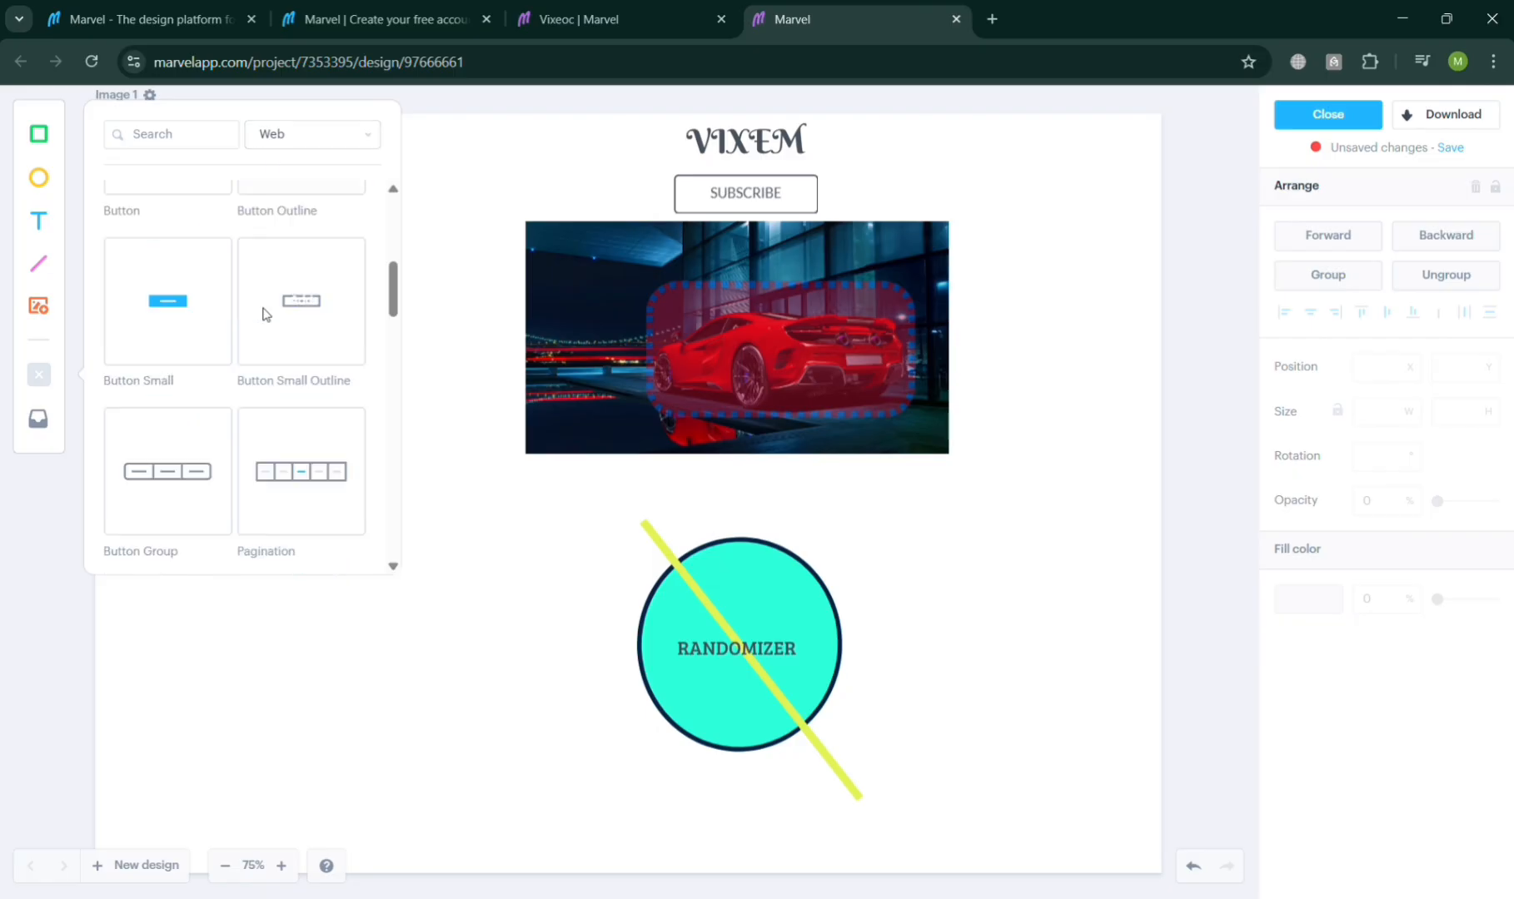
pyautogui.scroll(-12, 269, 383)
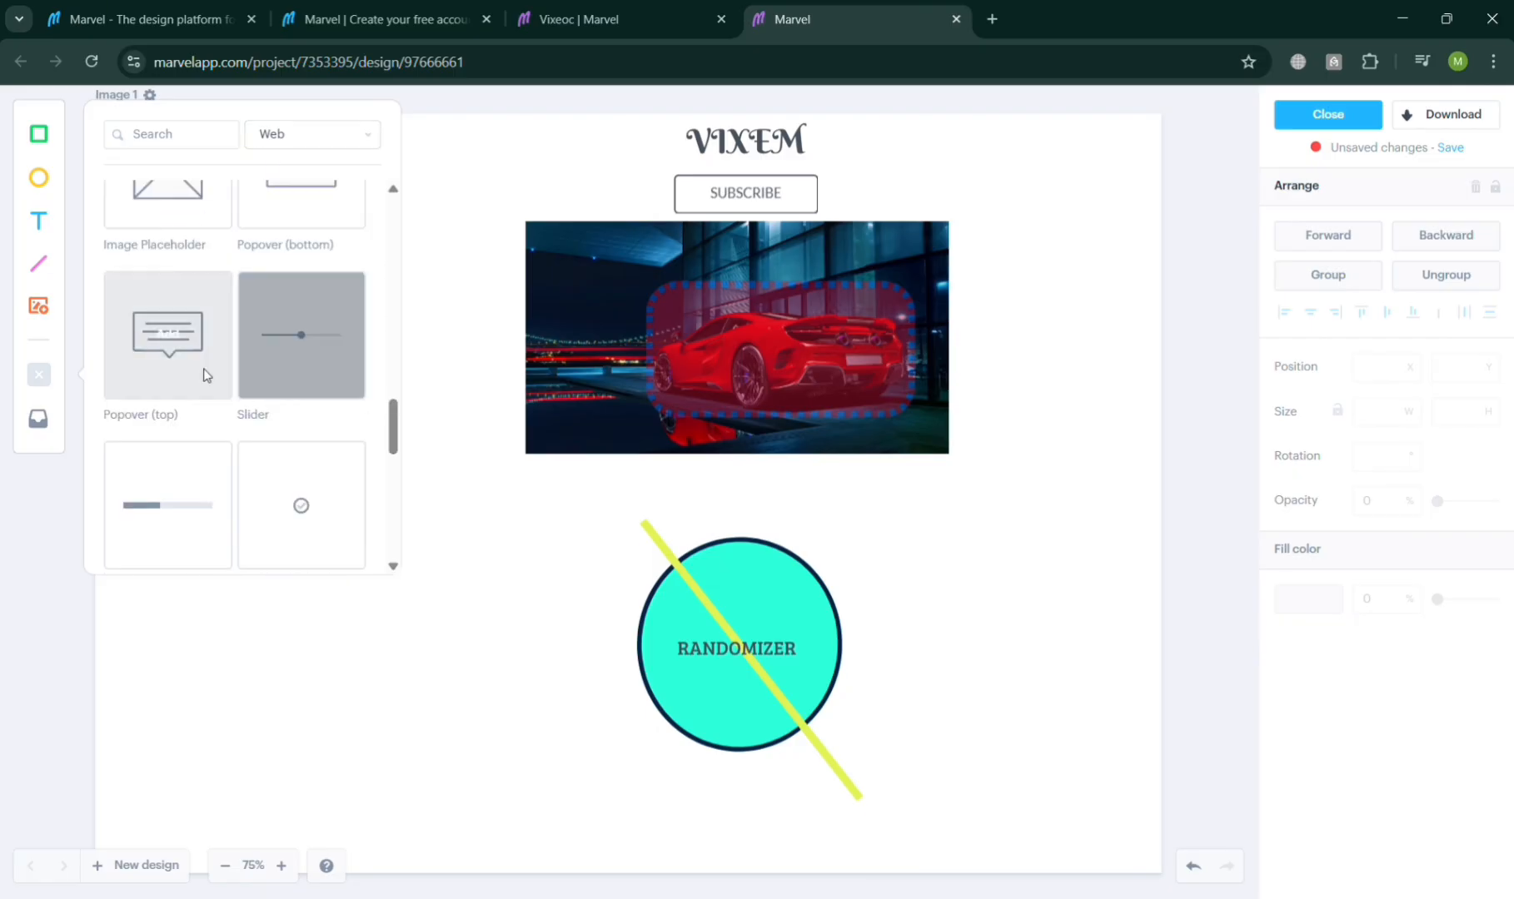
pyautogui.moveTo(174, 324)
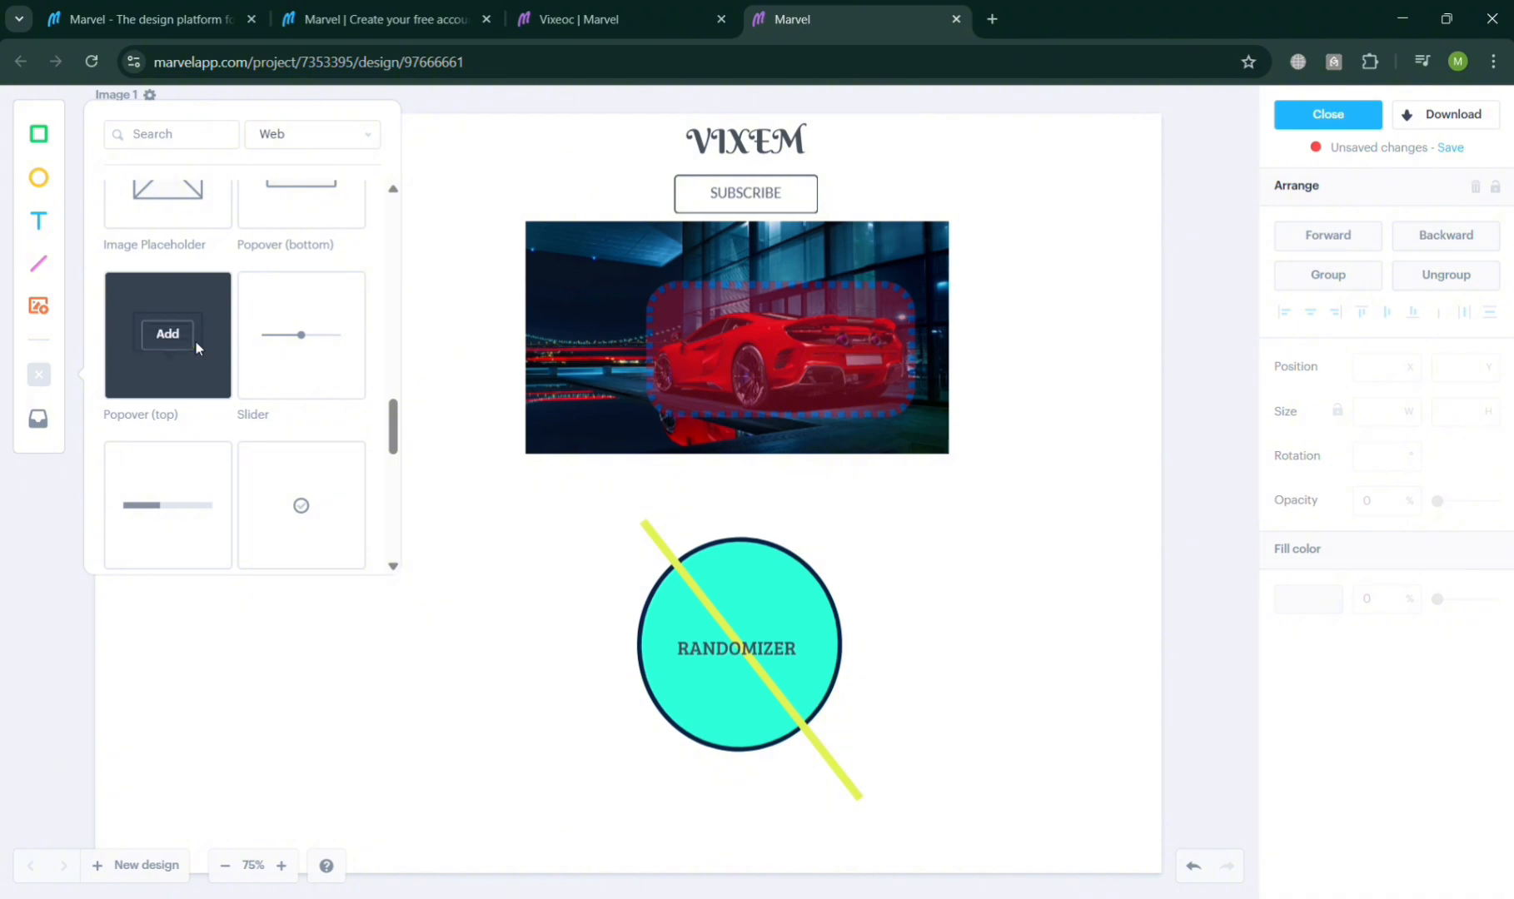
pyautogui.click(184, 343)
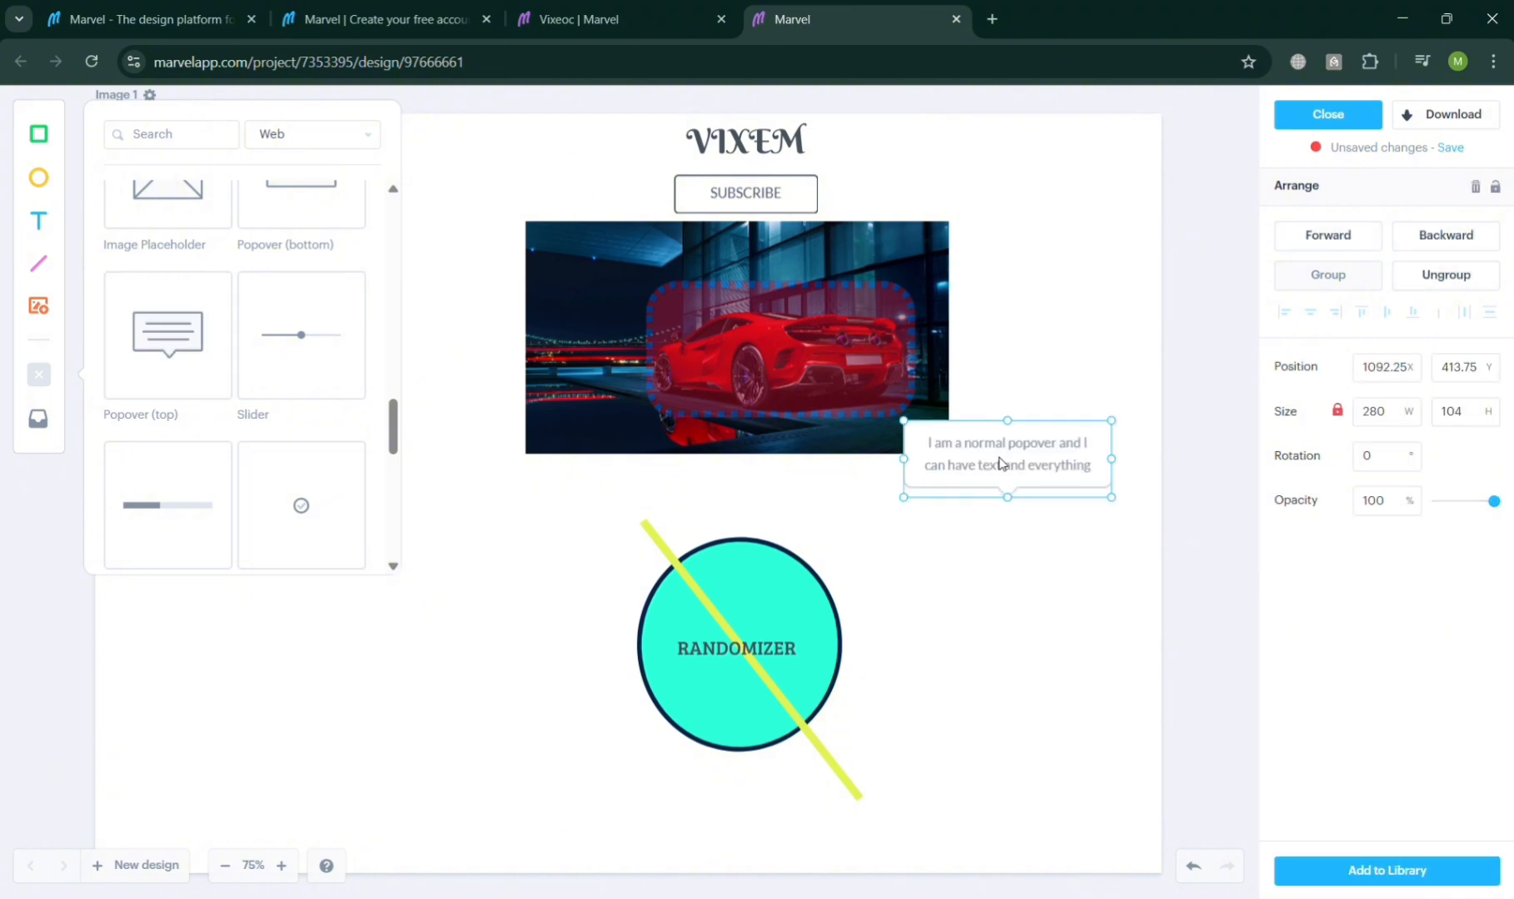
pyautogui.click(1045, 470)
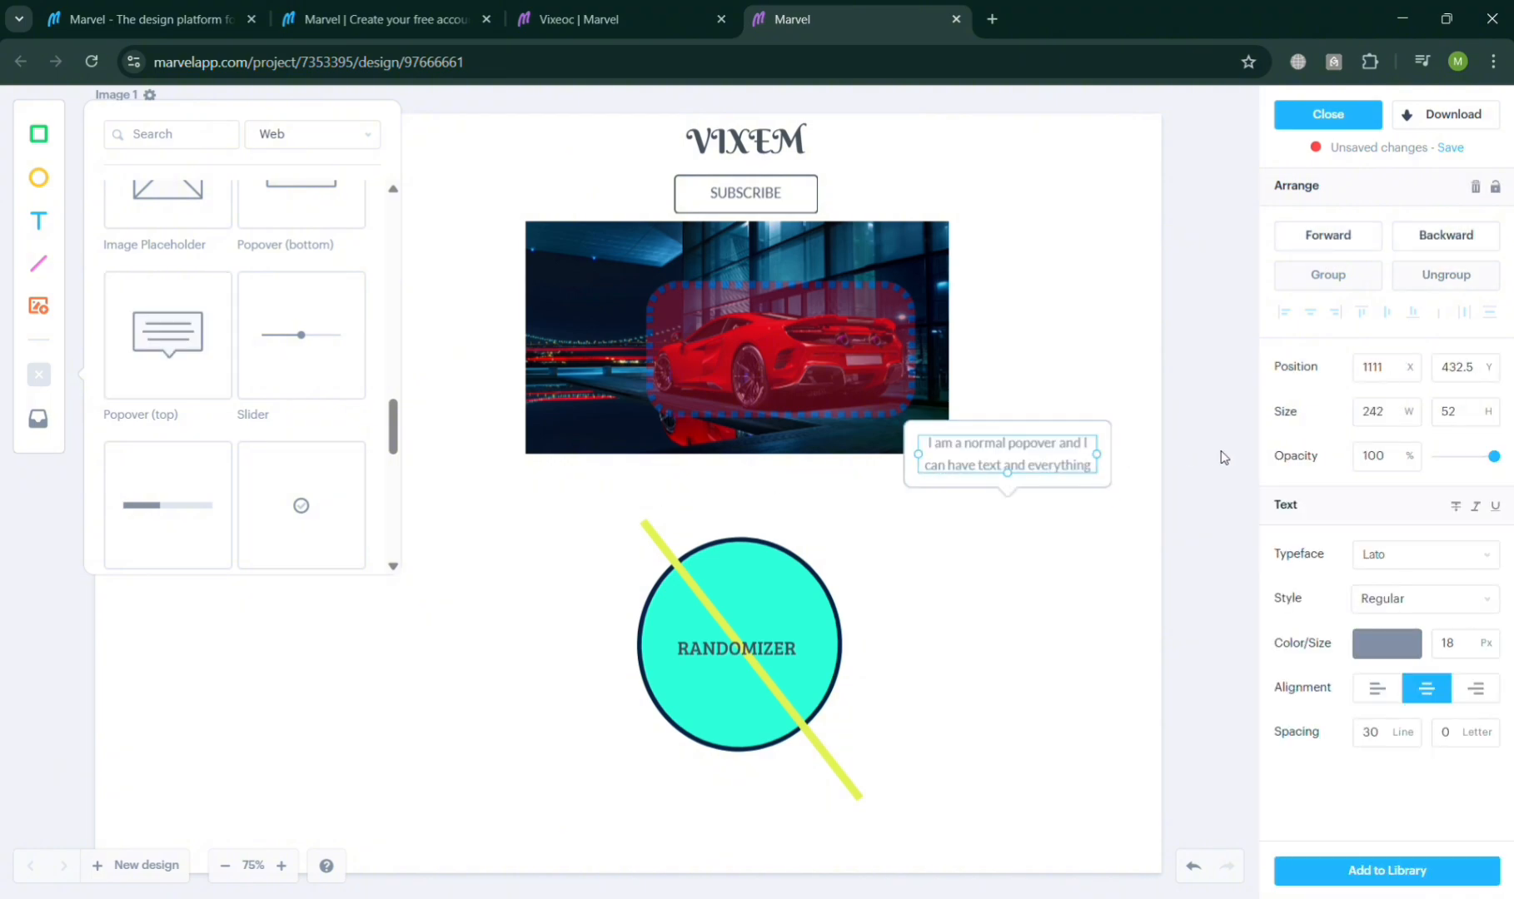
pyautogui.press('r')
pyautogui.hotkey('ctrl', 'z')
pyautogui.hotkey('ctrl', 'z')
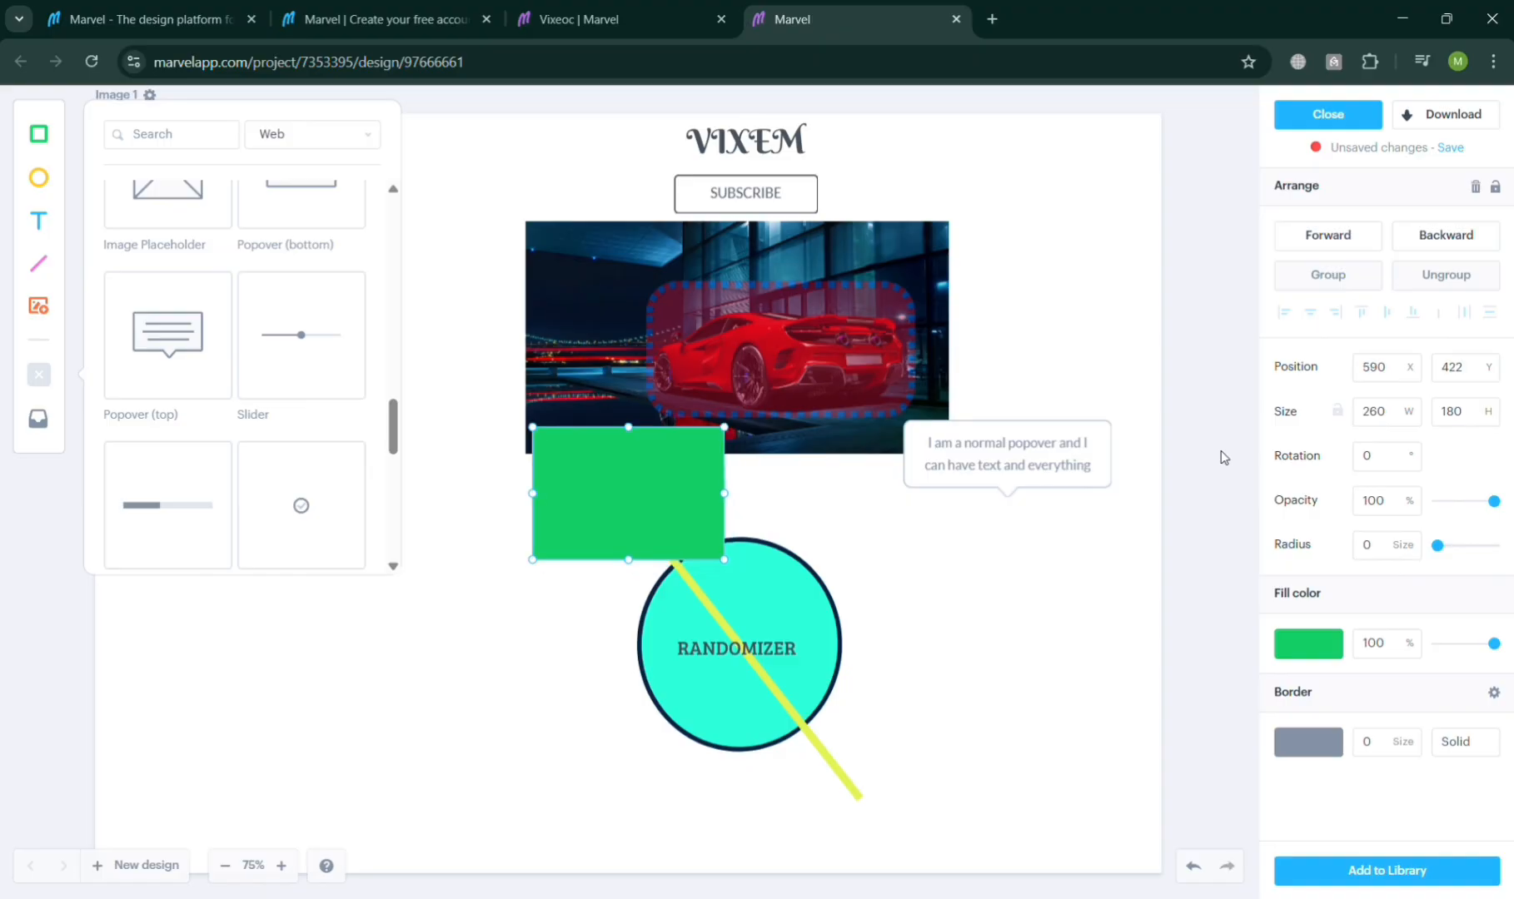
# Step: Replace the popover text with NOTHING MUCH, then delete the popover
pyautogui.doubleClick(1052, 464)
pyautogui.press('BackSpace')
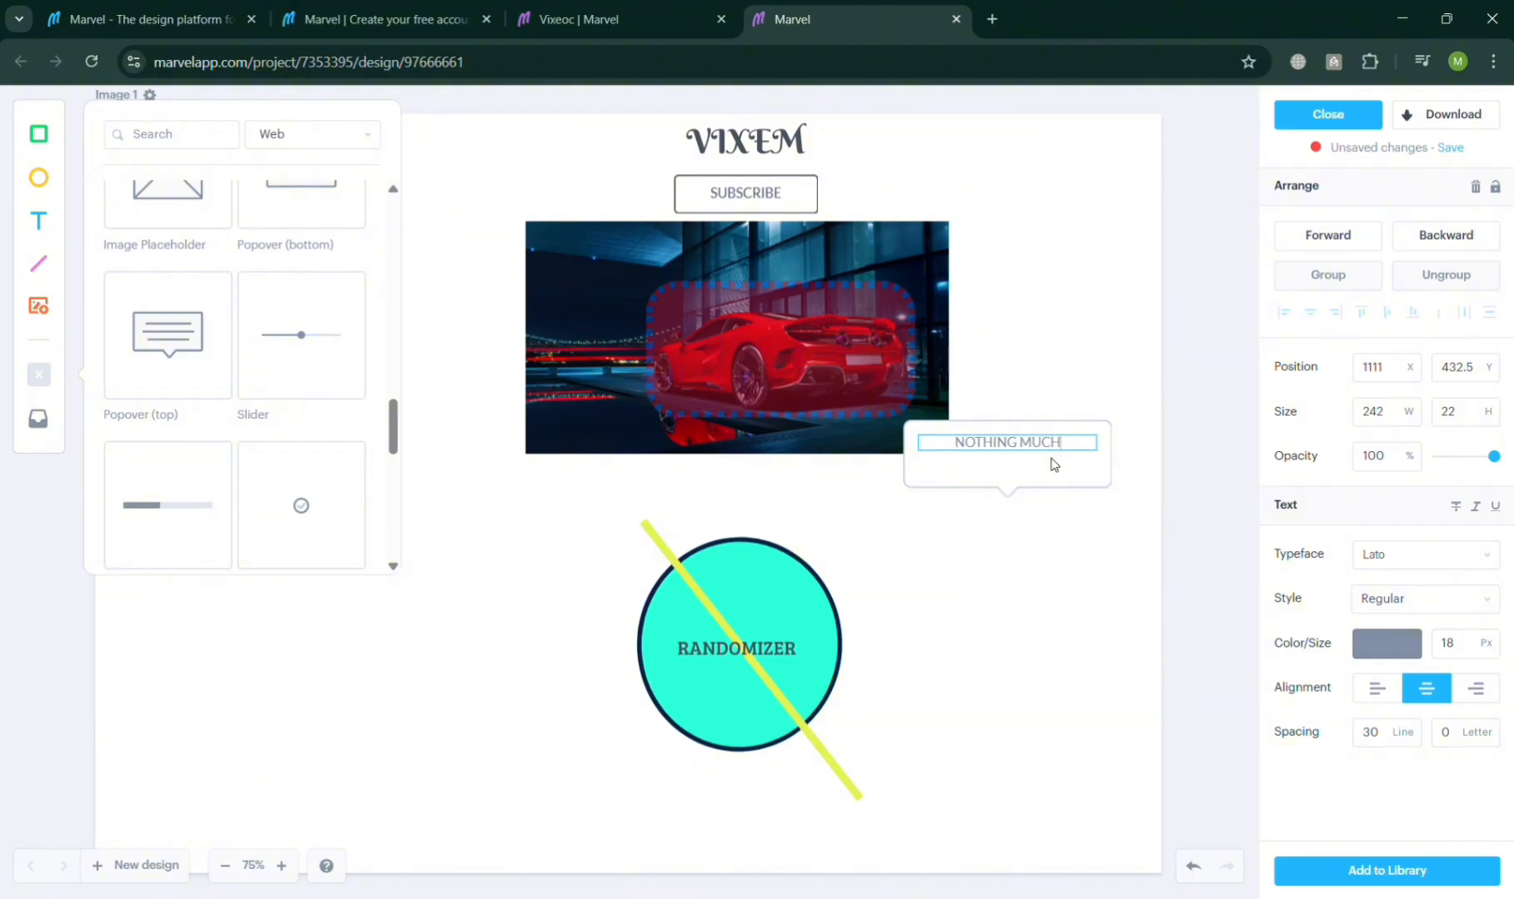
pyautogui.click(1015, 632)
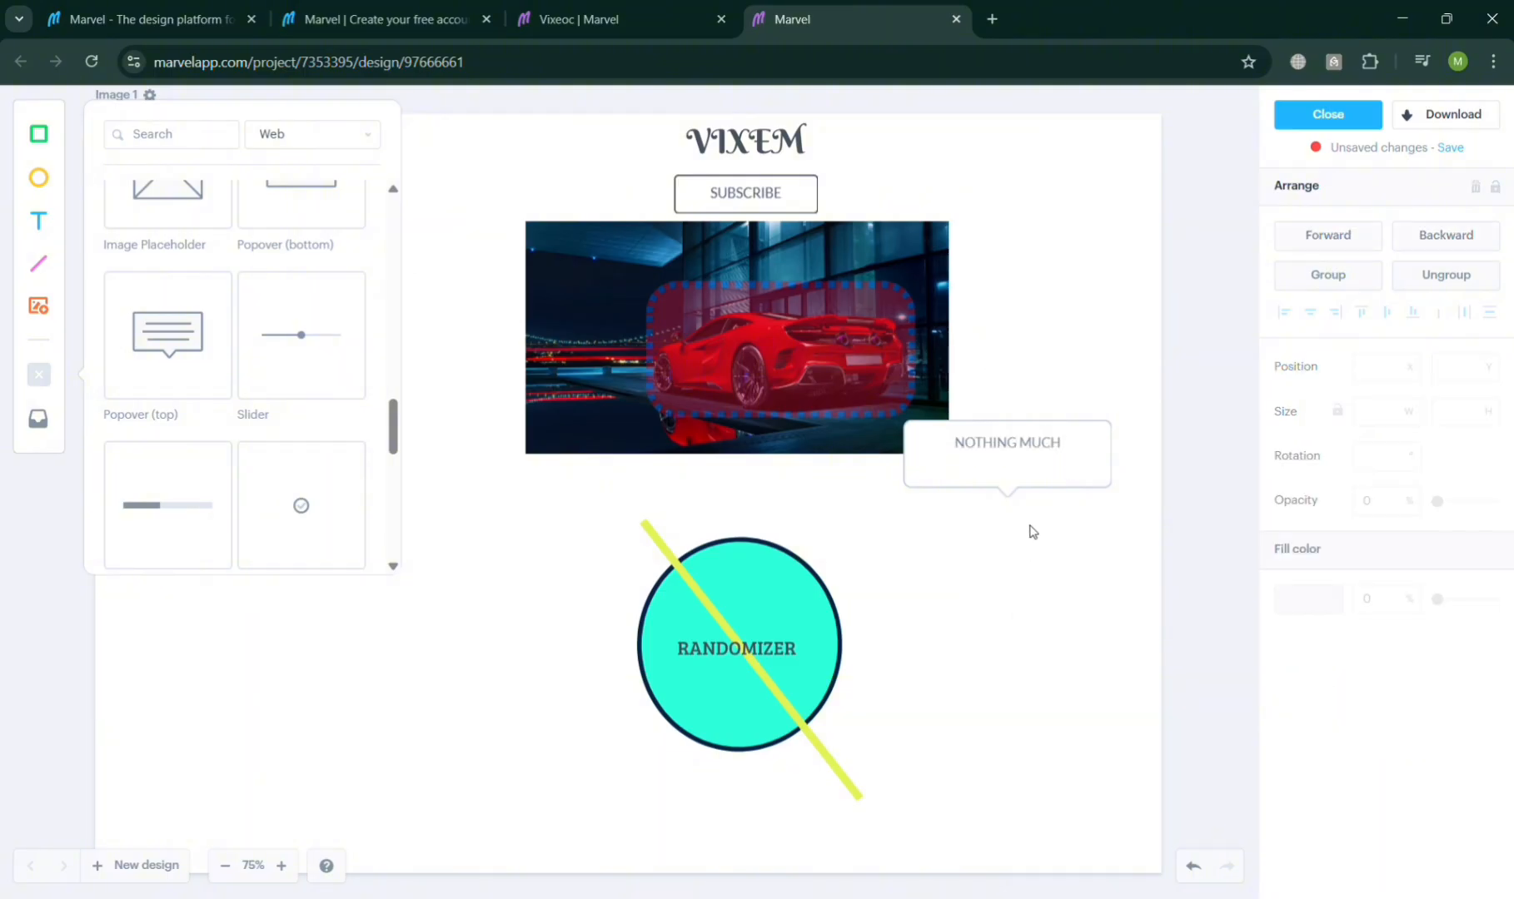
pyautogui.click(1037, 493)
pyautogui.press('Delete')
# Step: Add a Table component from the library and place it below the car image
pyautogui.scroll(-2, 350, 411)
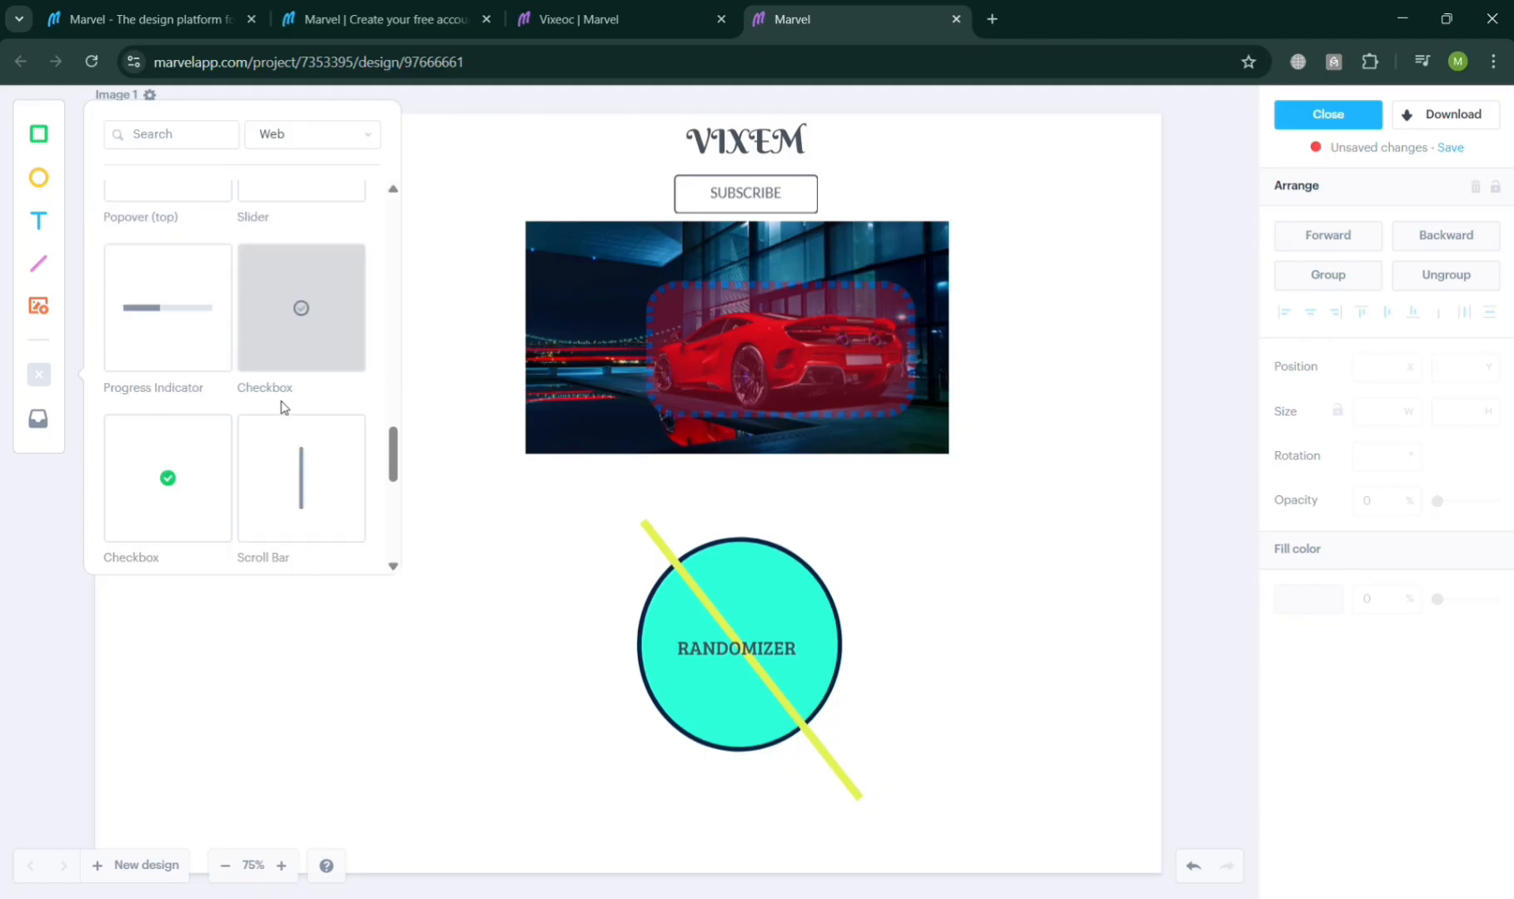
pyautogui.moveTo(283, 483)
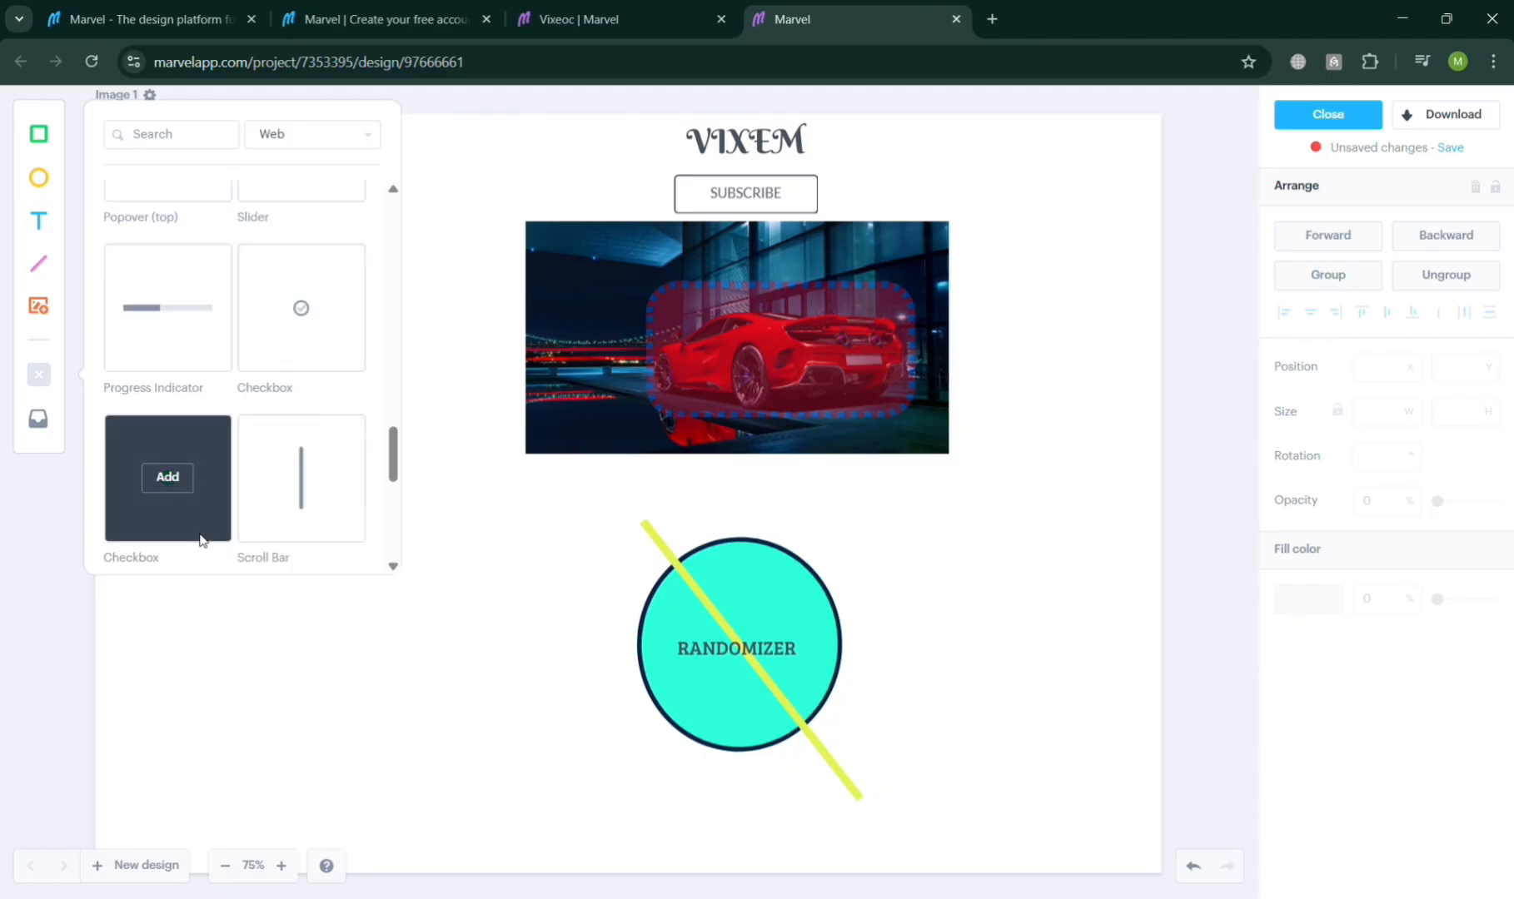
pyautogui.scroll(-5, 190, 499)
pyautogui.scroll(-3, 195, 458)
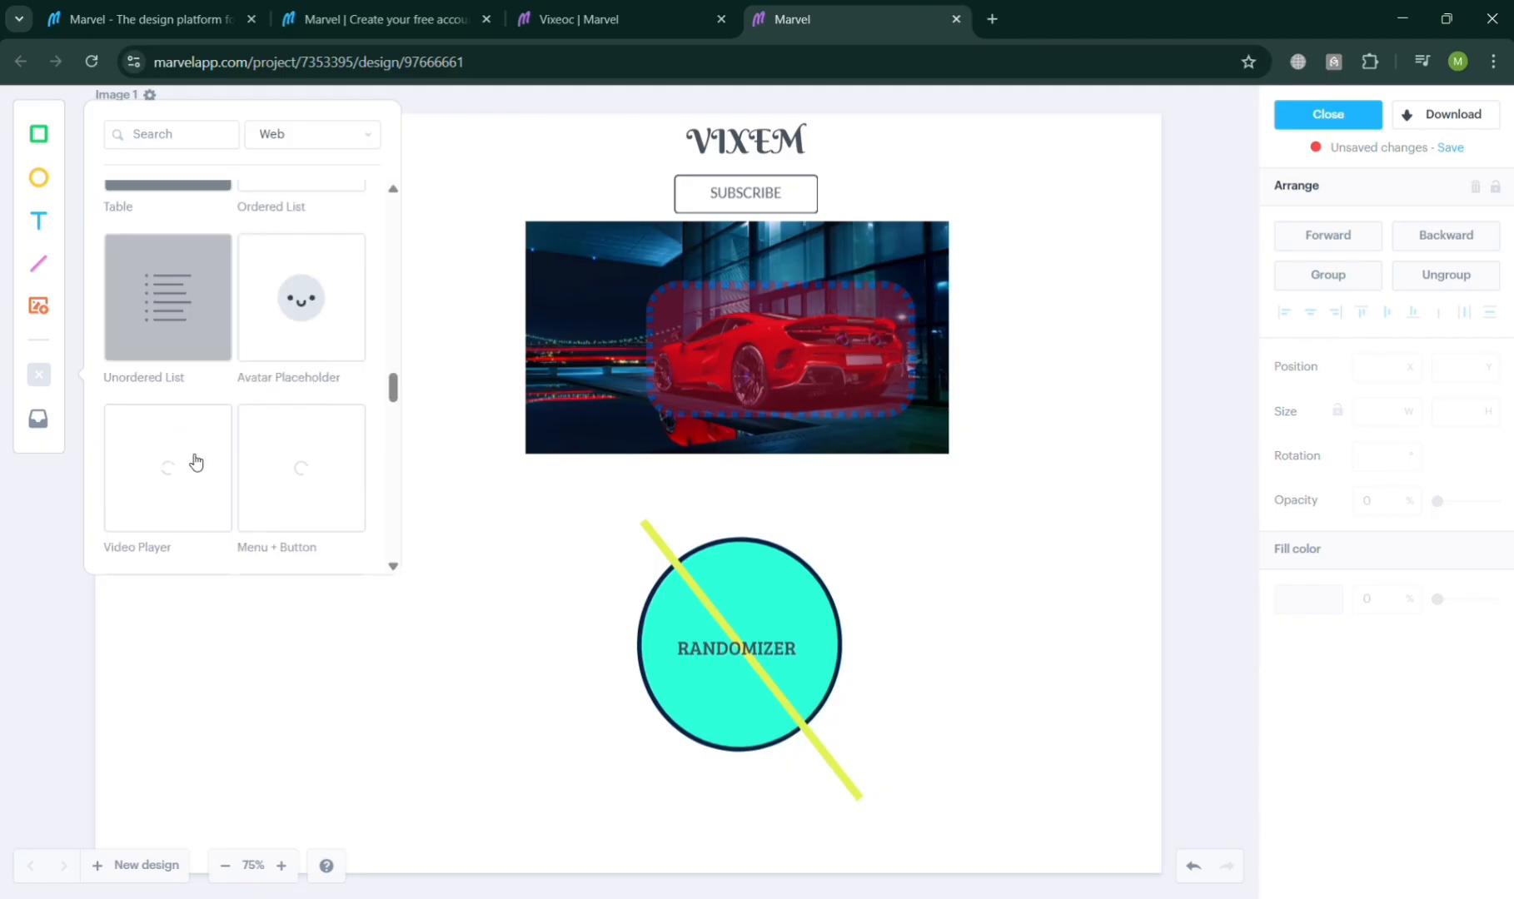
pyautogui.scroll(2, 186, 375)
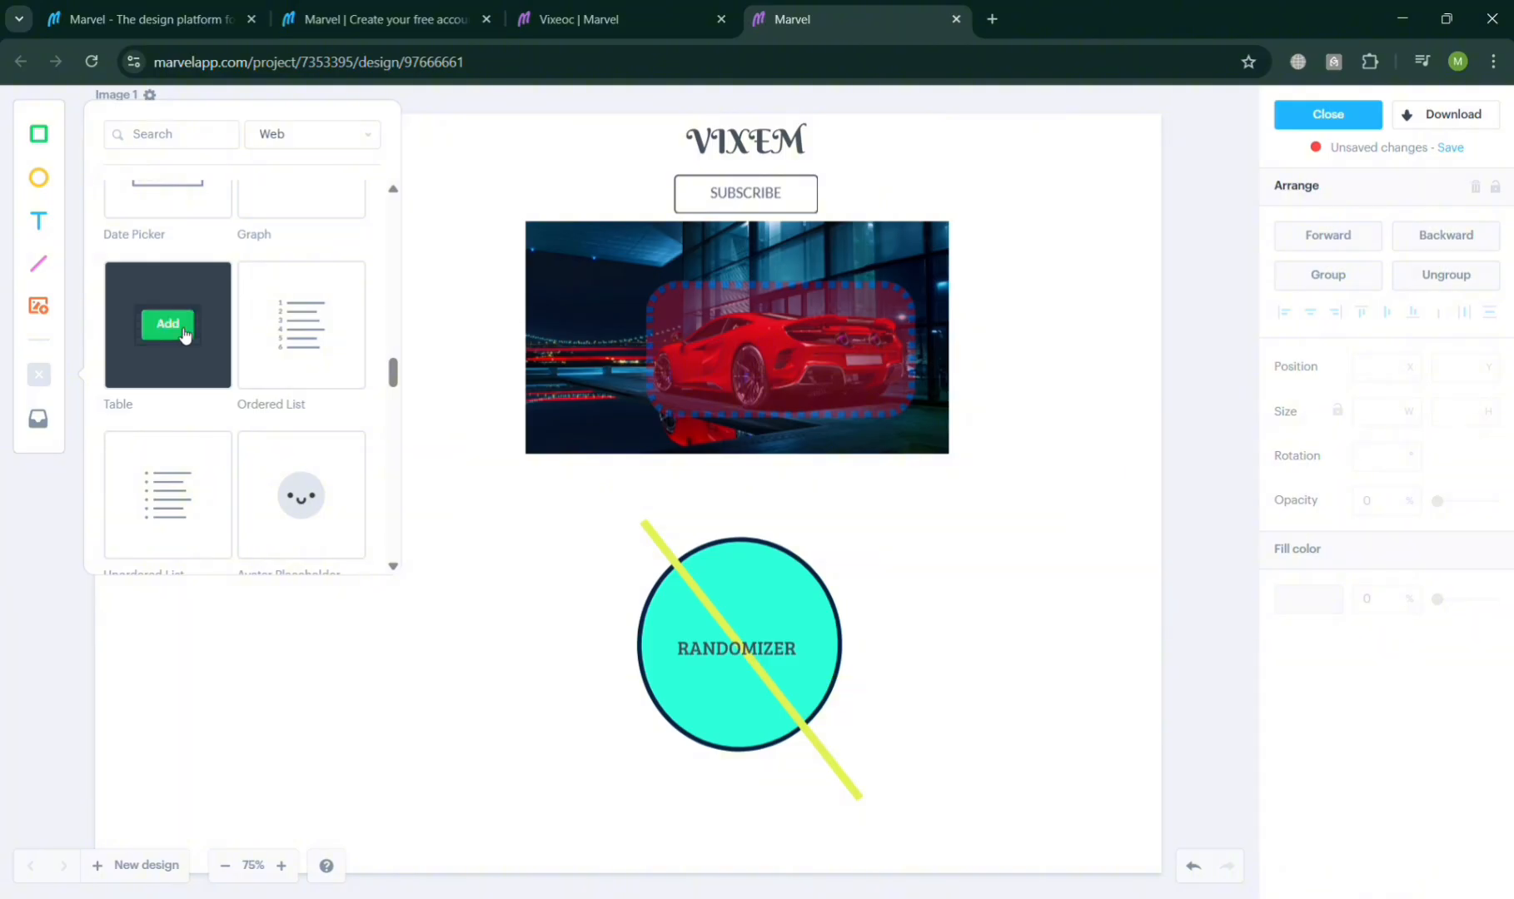
pyautogui.click(222, 334)
pyautogui.moveTo(652, 550); pyautogui.dragTo(784, 671)
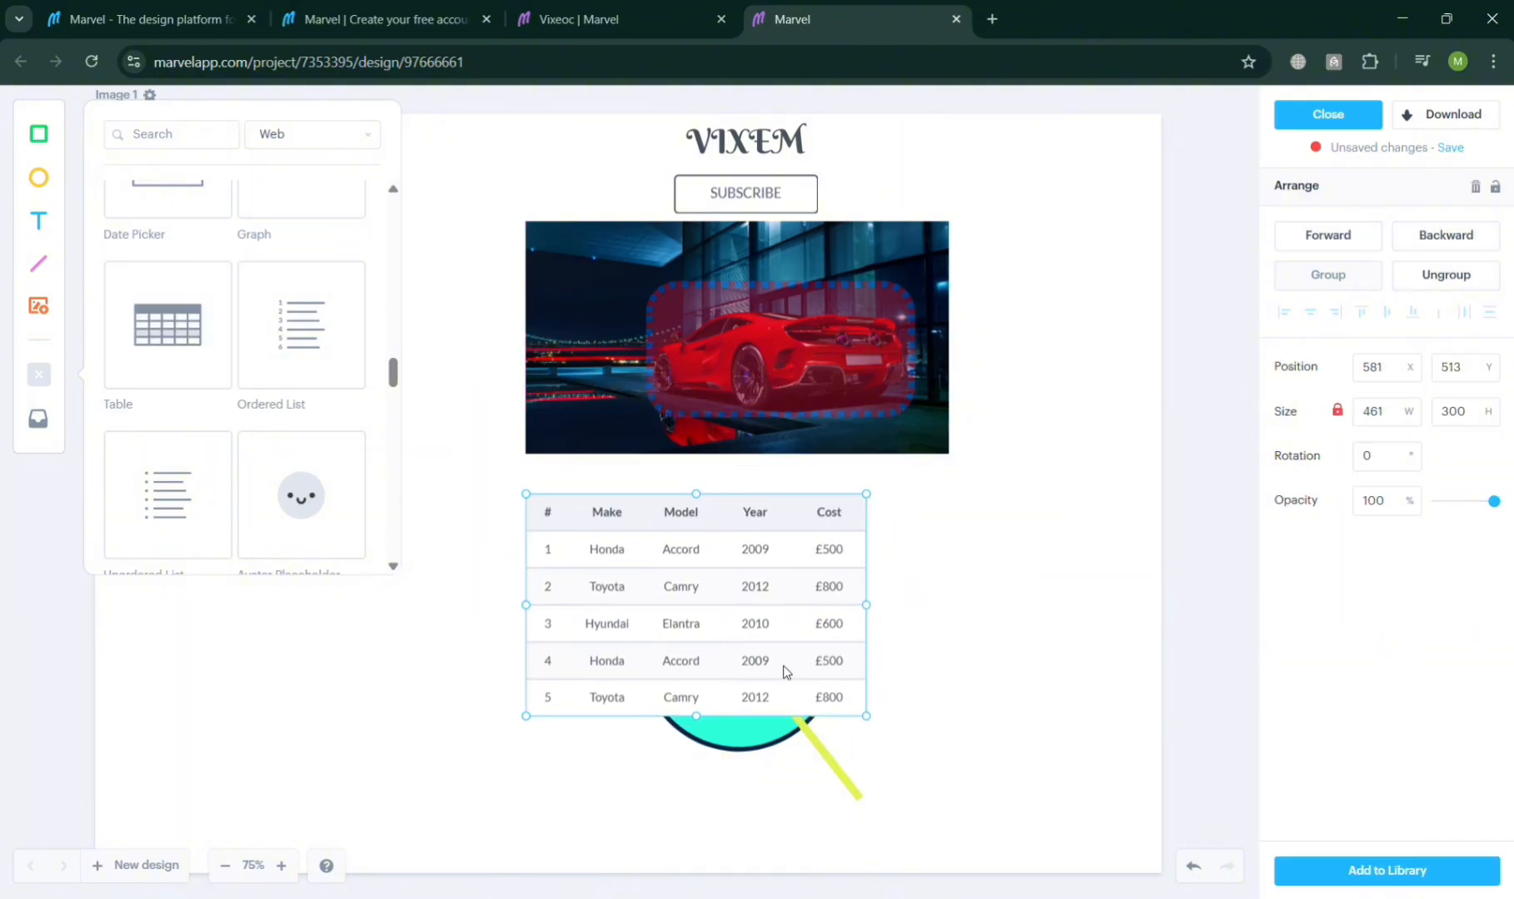
# Step: Delete the RANDOMIZER ellipse and the diagonal line behind the table
pyautogui.moveTo(691, 799); pyautogui.dragTo(1000, 791)
pyautogui.press('Delete')
pyautogui.click(787, 681)
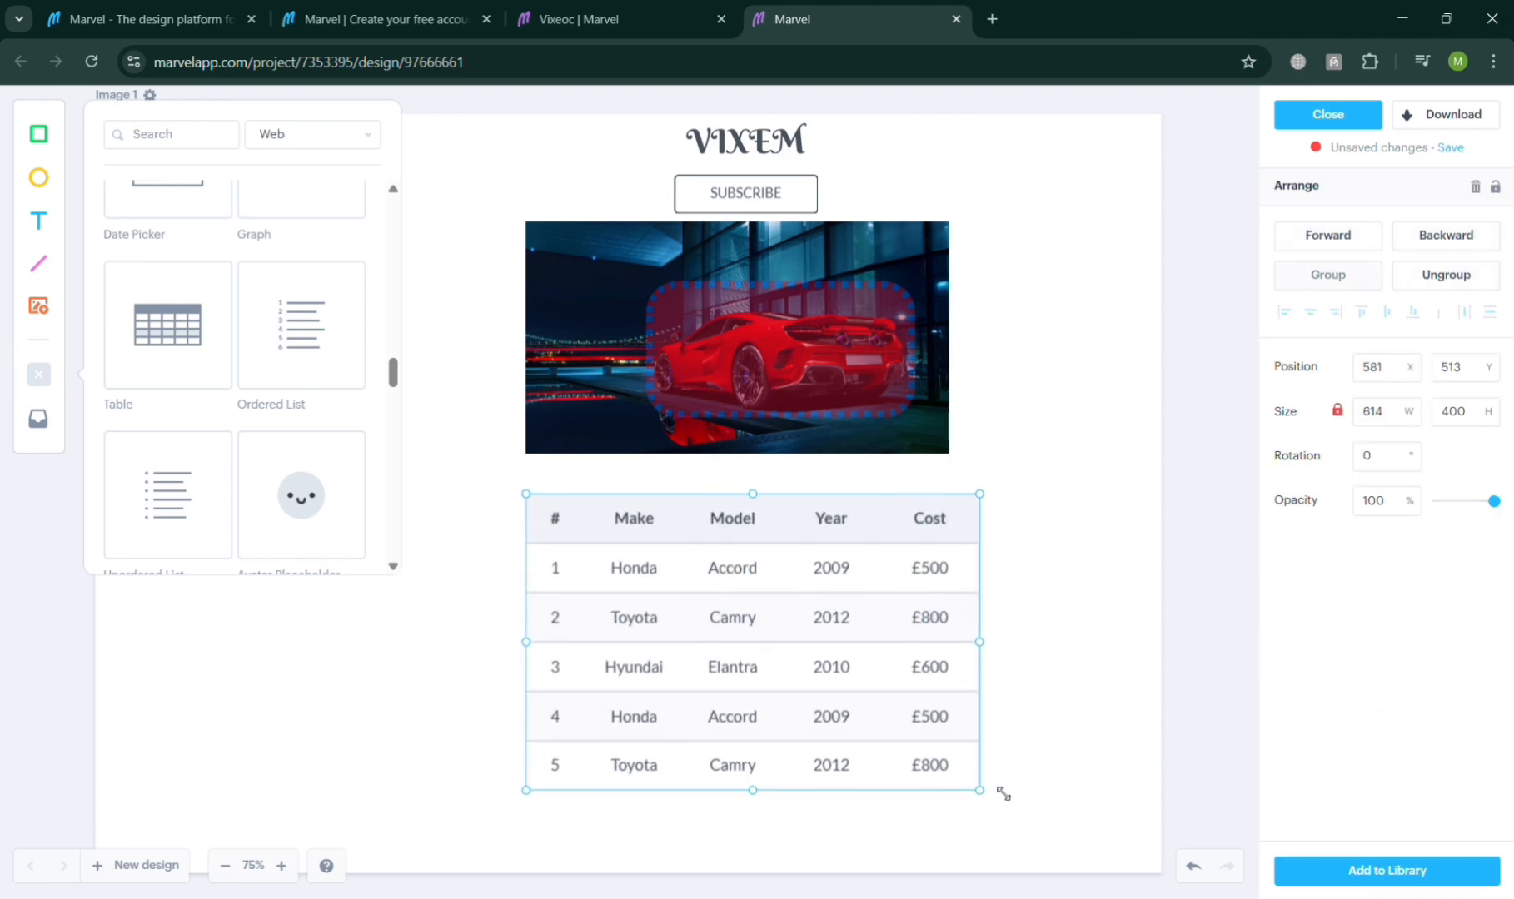
pyautogui.click(1048, 760)
# Step: Add a Video Player component, resize it over the table, and delete it
pyautogui.scroll(-2, 239, 467)
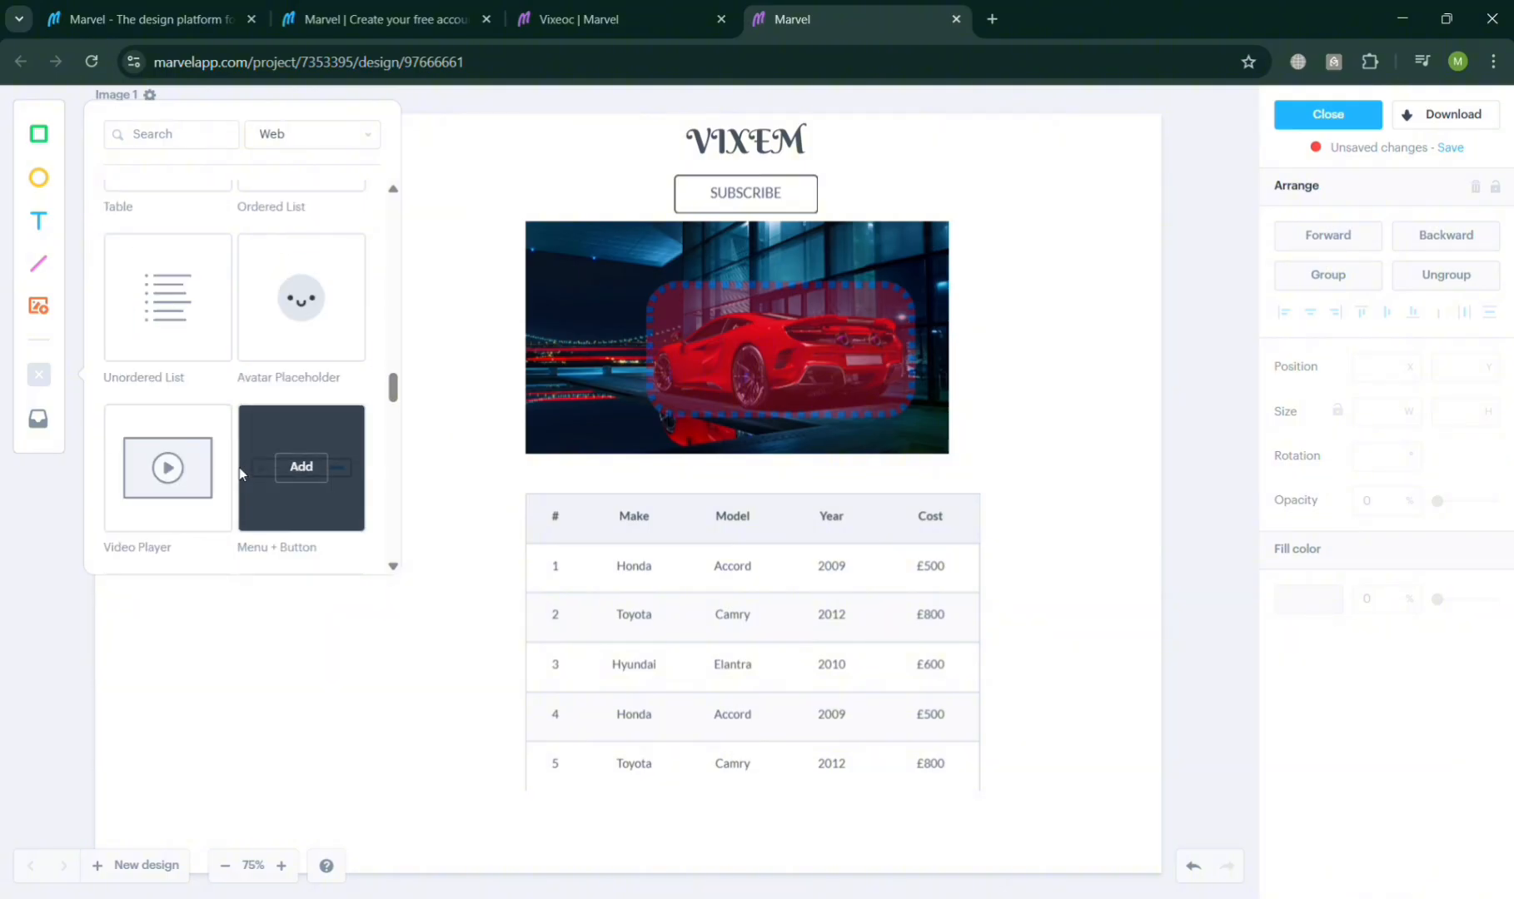
pyautogui.moveTo(215, 479)
pyautogui.scroll(-1, 214, 479)
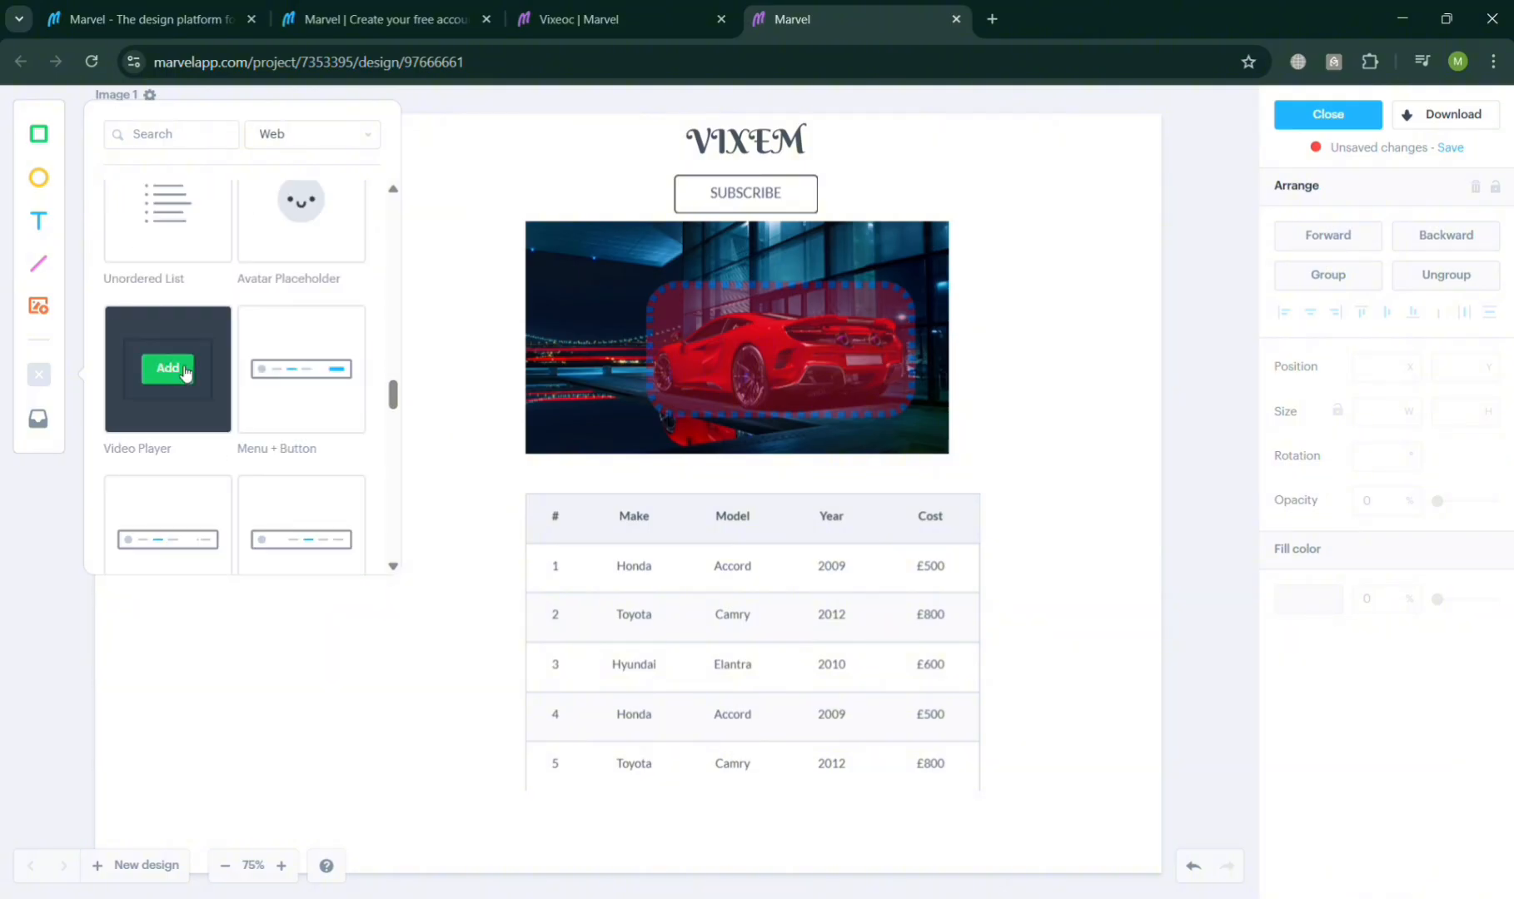
pyautogui.scroll(-2, 921, 713)
pyautogui.scroll(2, 916, 711)
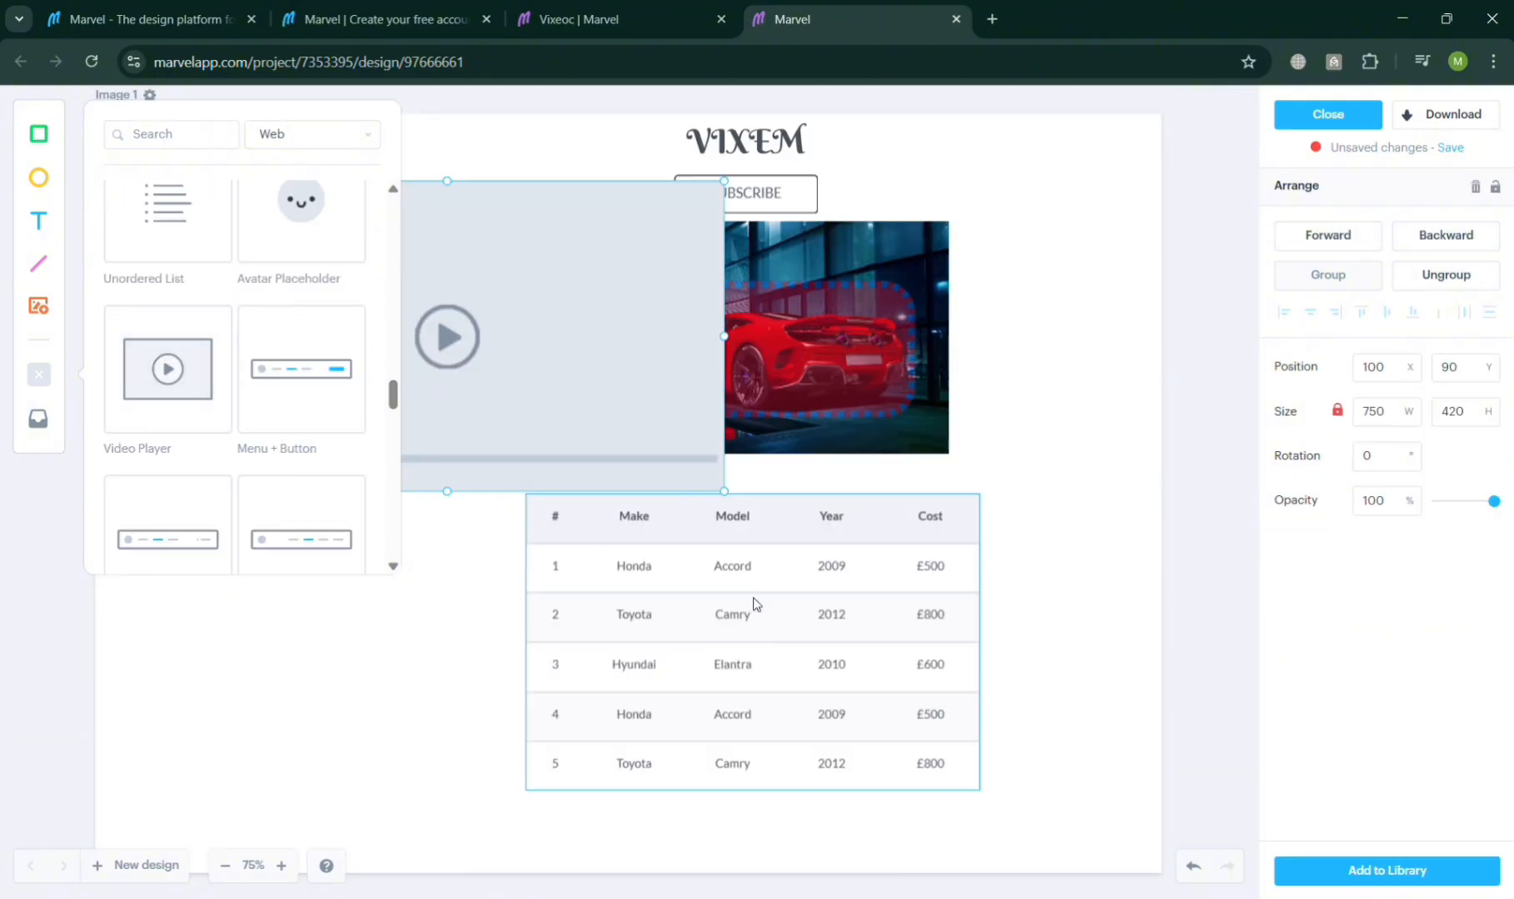
pyautogui.moveTo(725, 492); pyautogui.dragTo(1110, 704)
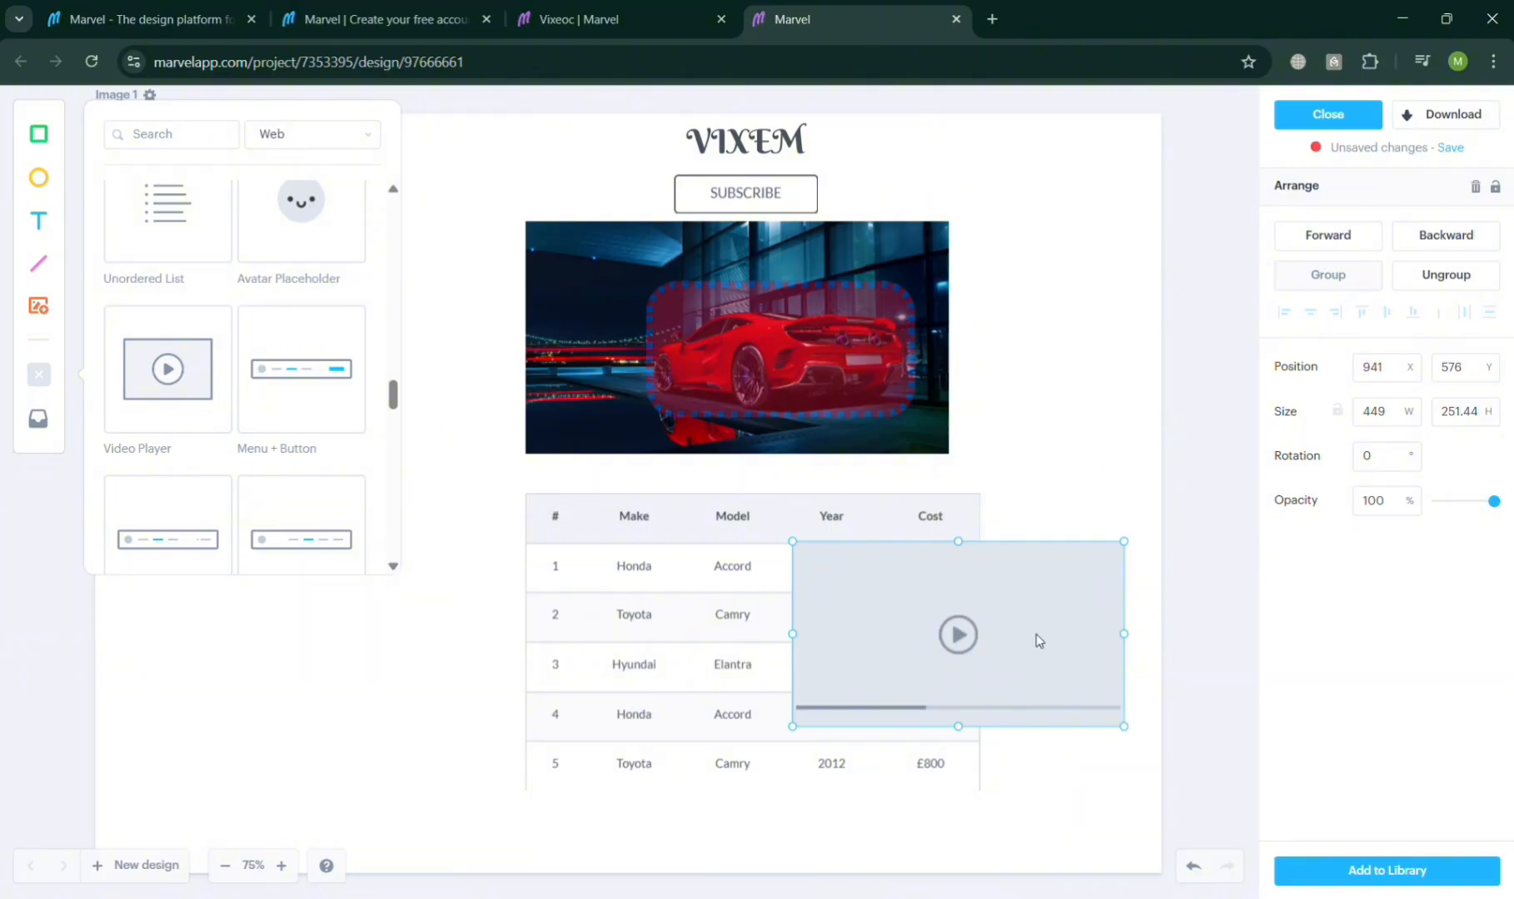
pyautogui.press('Delete')
# Step: Switch the component library to iPhone, add a dark status bar across the page top, and delete it
pyautogui.scroll(-5, 183, 500)
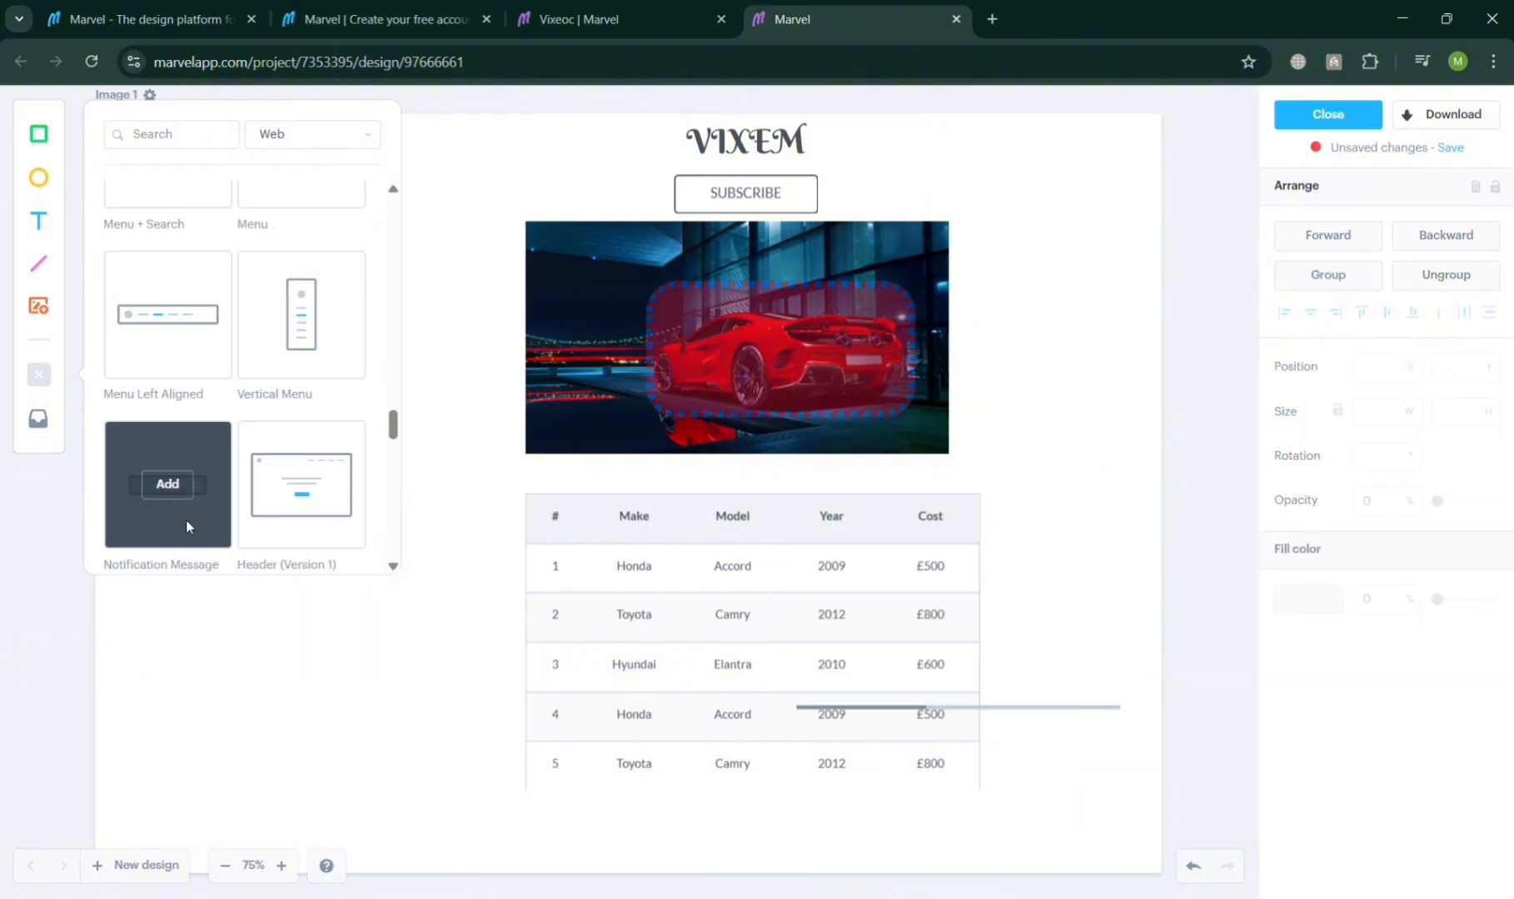
pyautogui.click(342, 165)
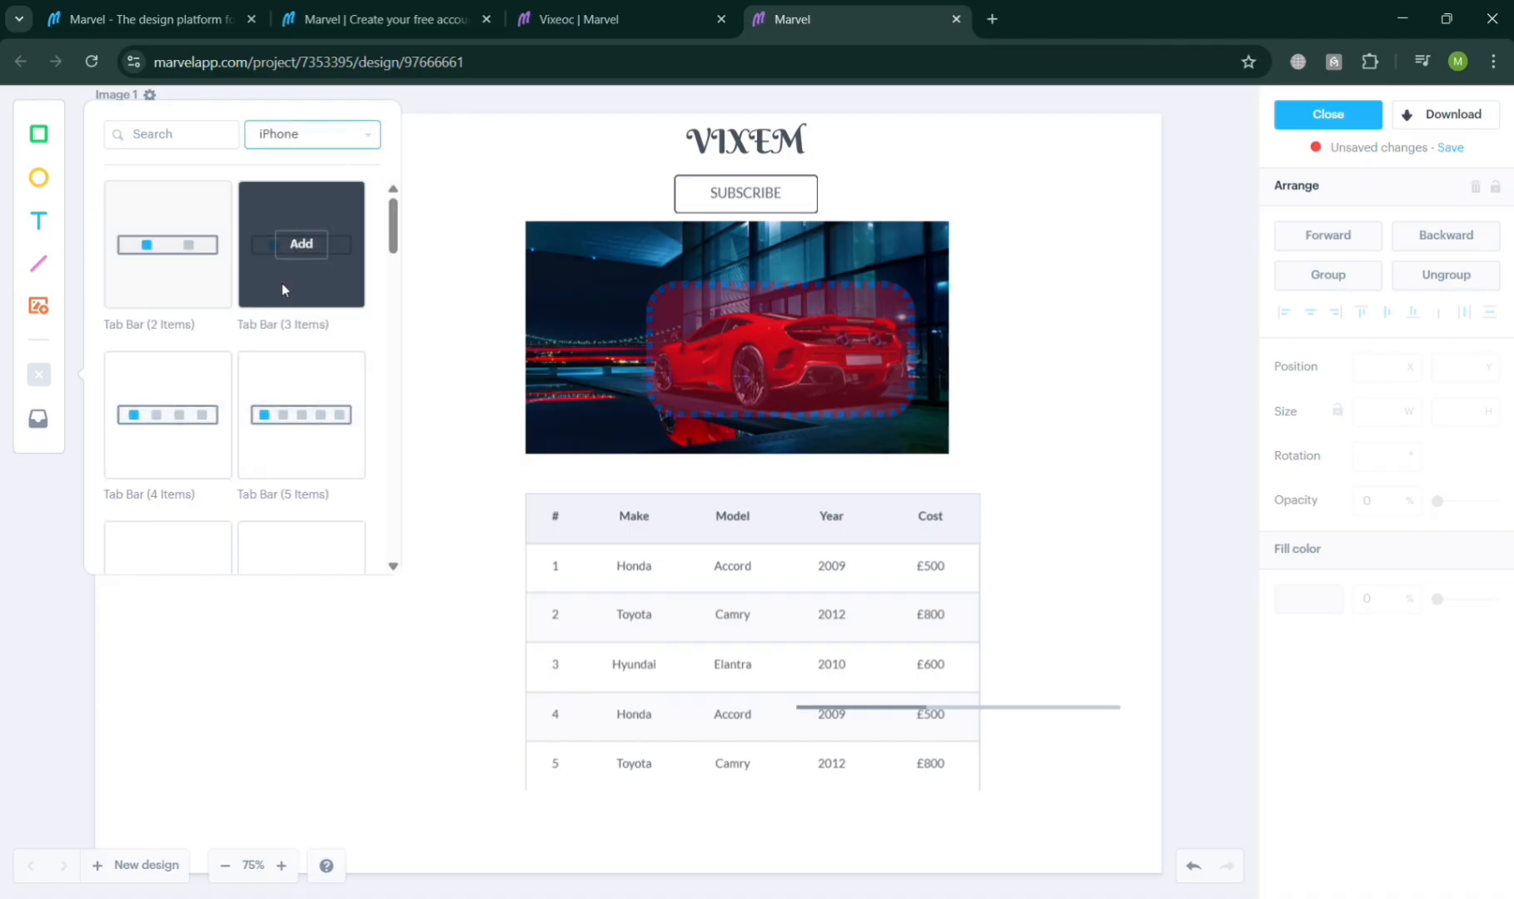
pyautogui.scroll(-4, 323, 401)
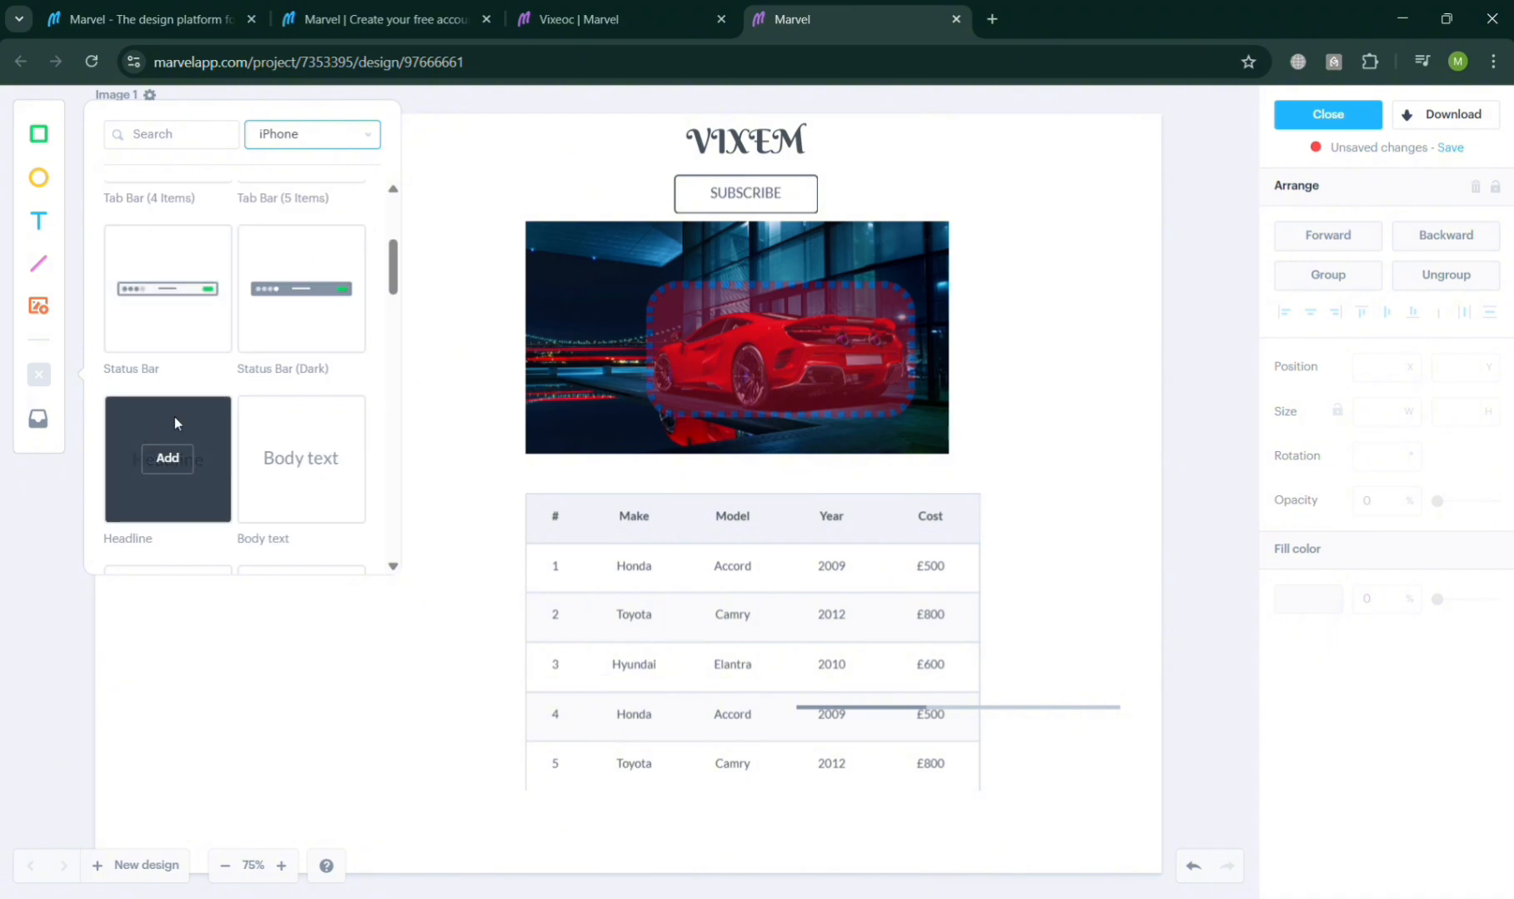
pyautogui.click(301, 288)
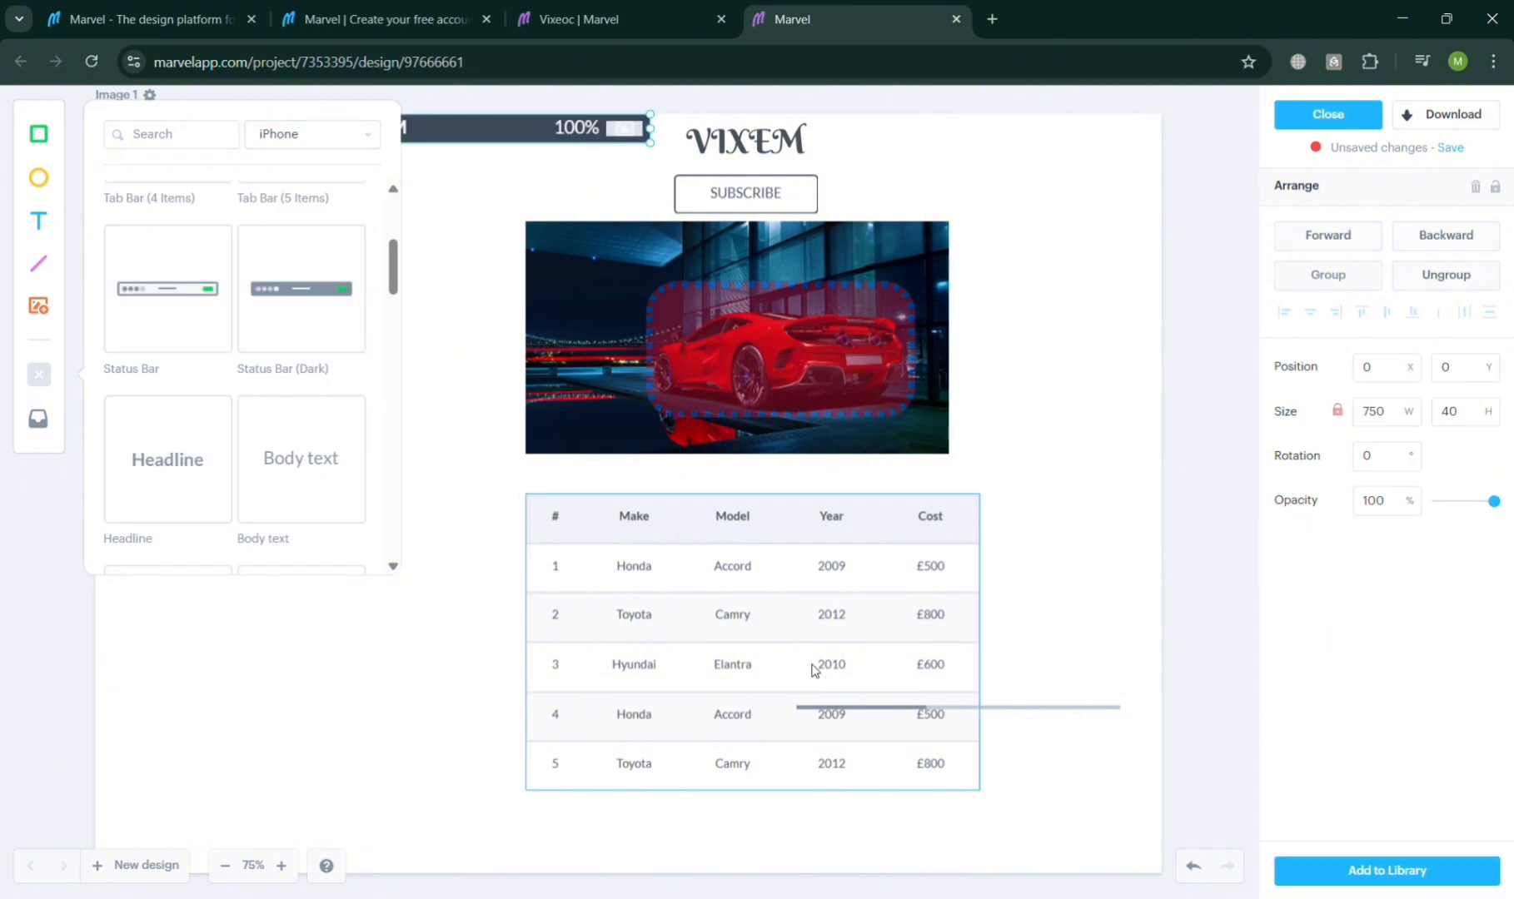
pyautogui.scroll(-2, 775, 696)
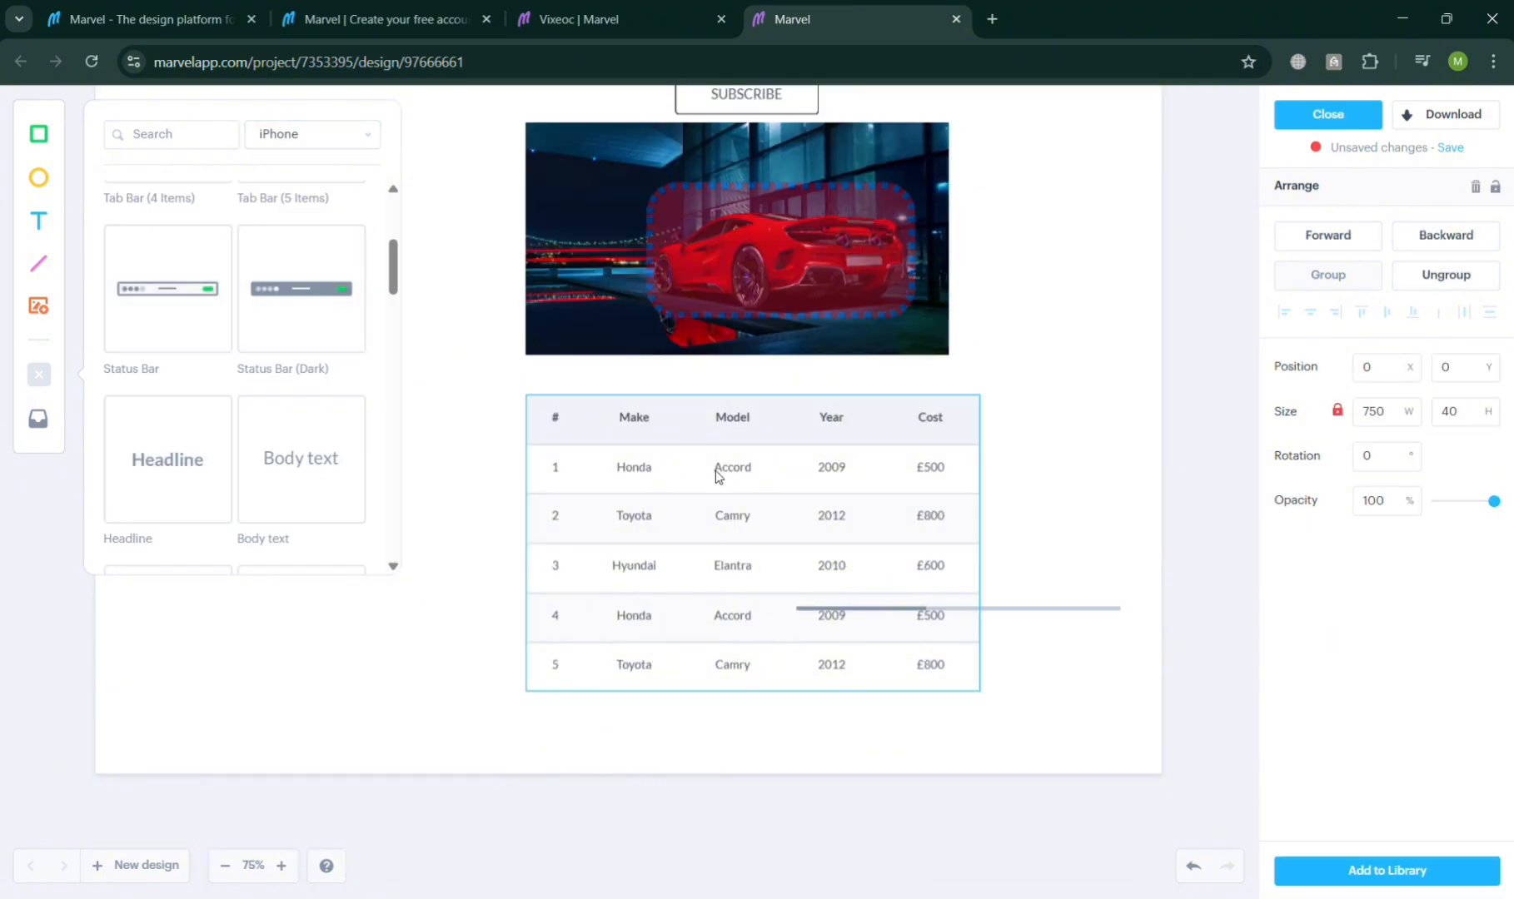
pyautogui.scroll(4, 742, 489)
pyautogui.scroll(-1, 731, 473)
pyautogui.moveTo(559, 338); pyautogui.dragTo(1005, 353)
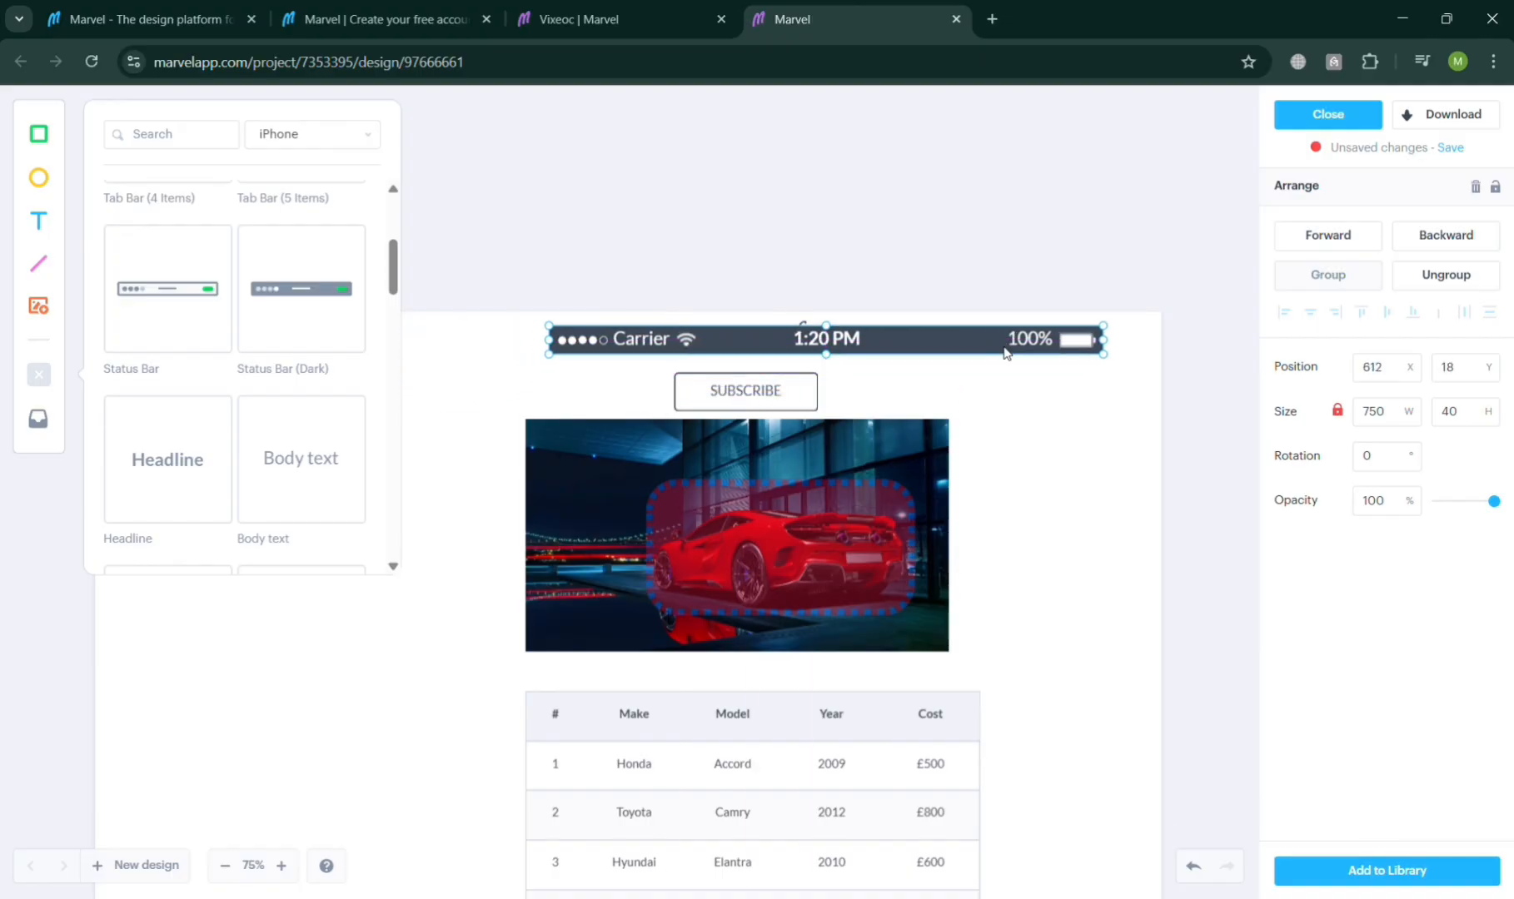
pyautogui.press('Delete')
# Step: Add an iPhone Tab Bar (5 Items) and place it at the bottom of the page below the table
pyautogui.scroll(-2, 466, 493)
pyautogui.scroll(-4, 324, 447)
pyautogui.scroll(2, 324, 442)
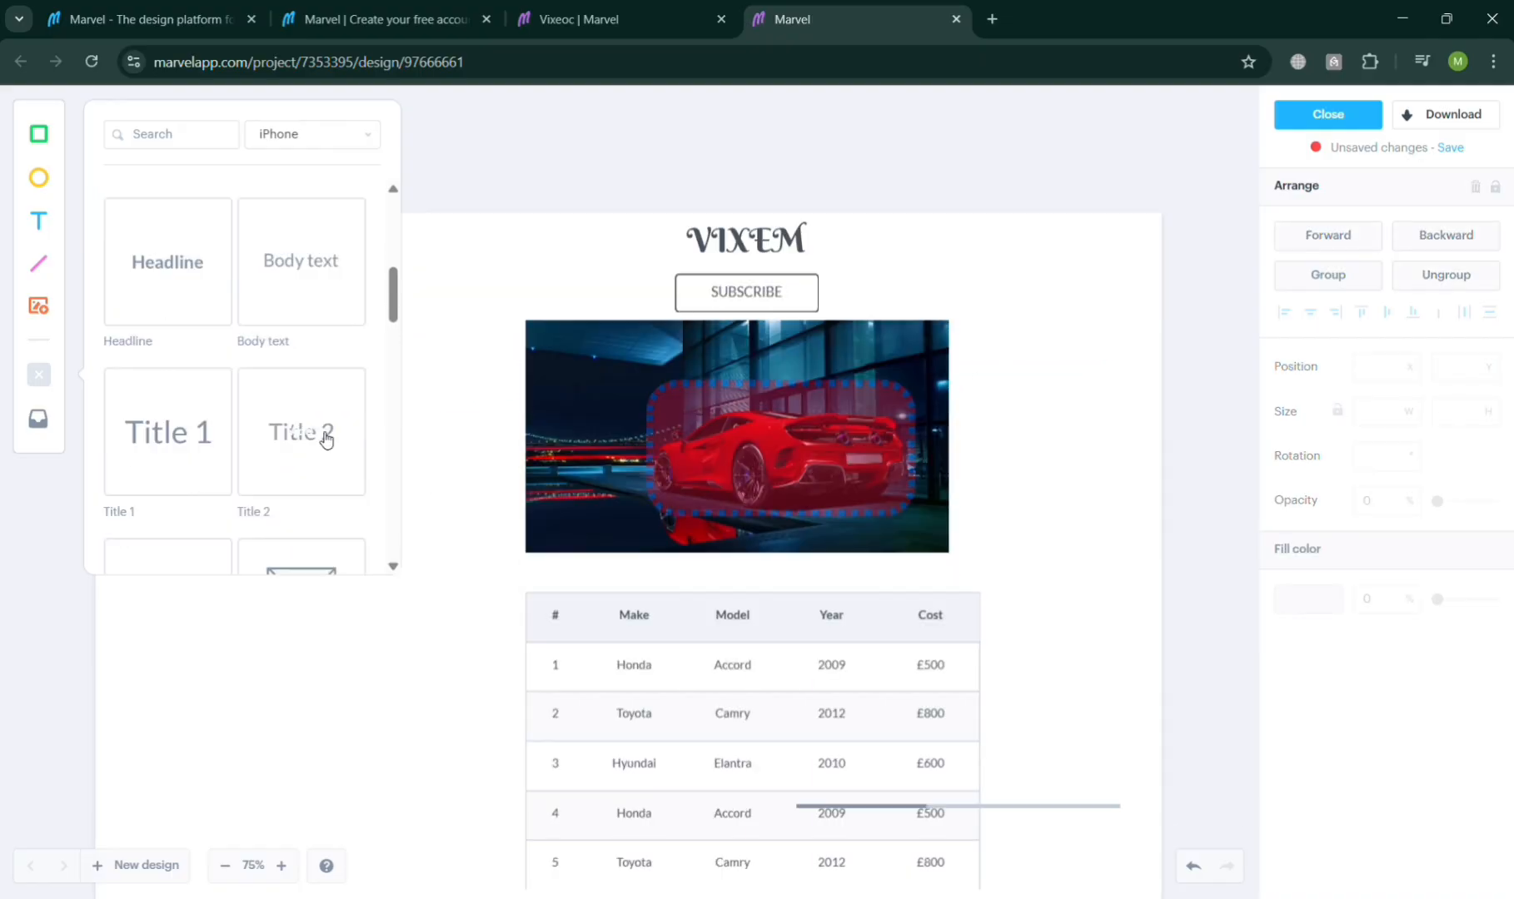
pyautogui.scroll(5, 324, 439)
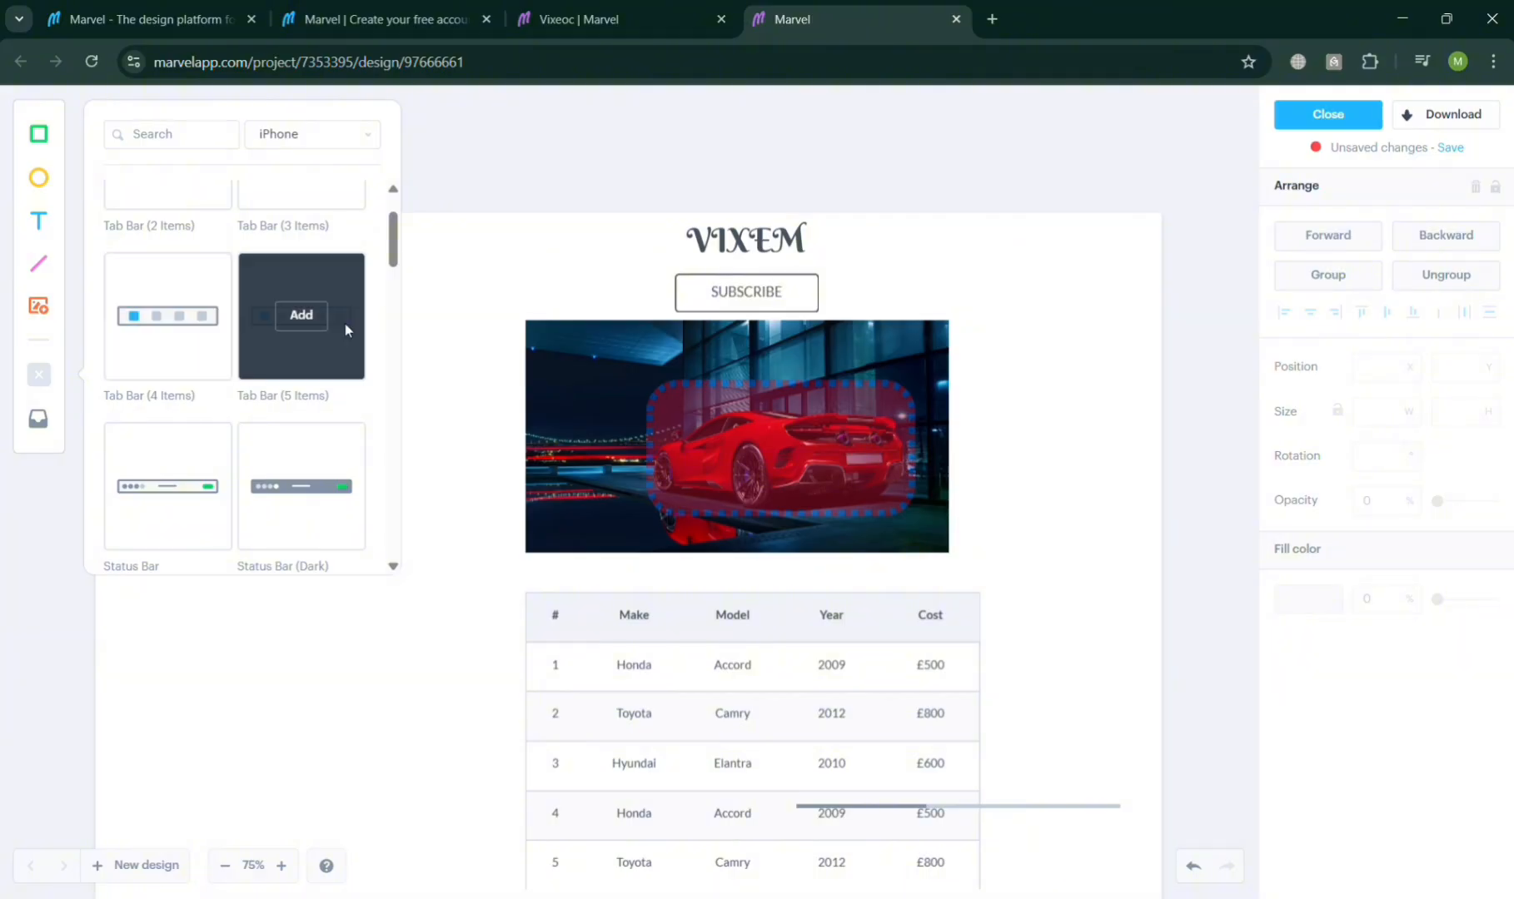
pyautogui.click(312, 316)
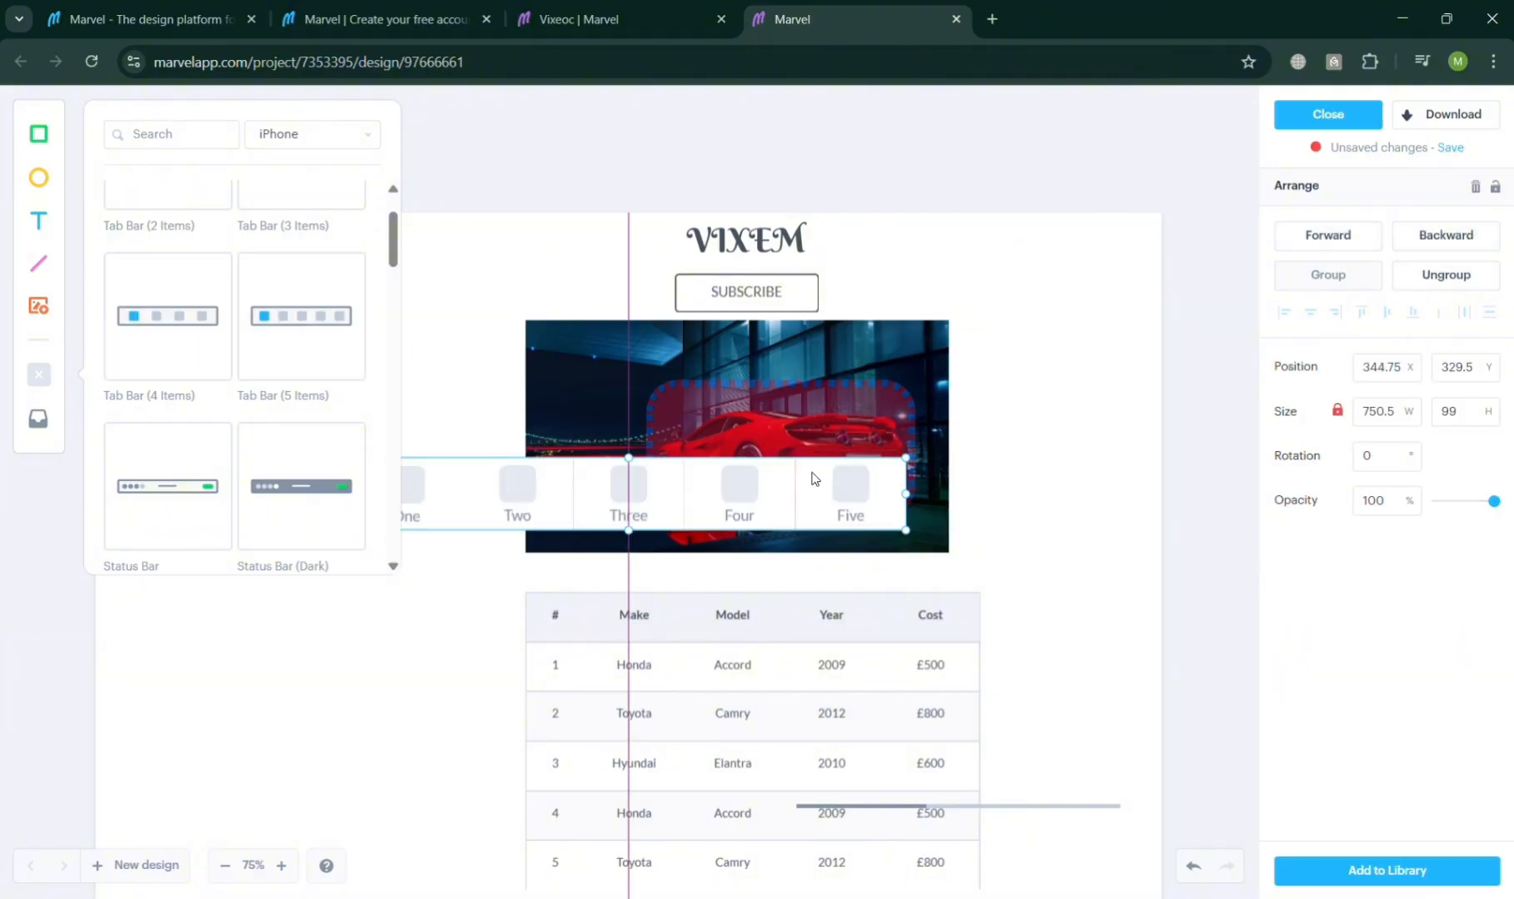
pyautogui.scroll(-2, 814, 479)
pyautogui.moveTo(631, 403); pyautogui.dragTo(757, 824)
pyautogui.click(1136, 739)
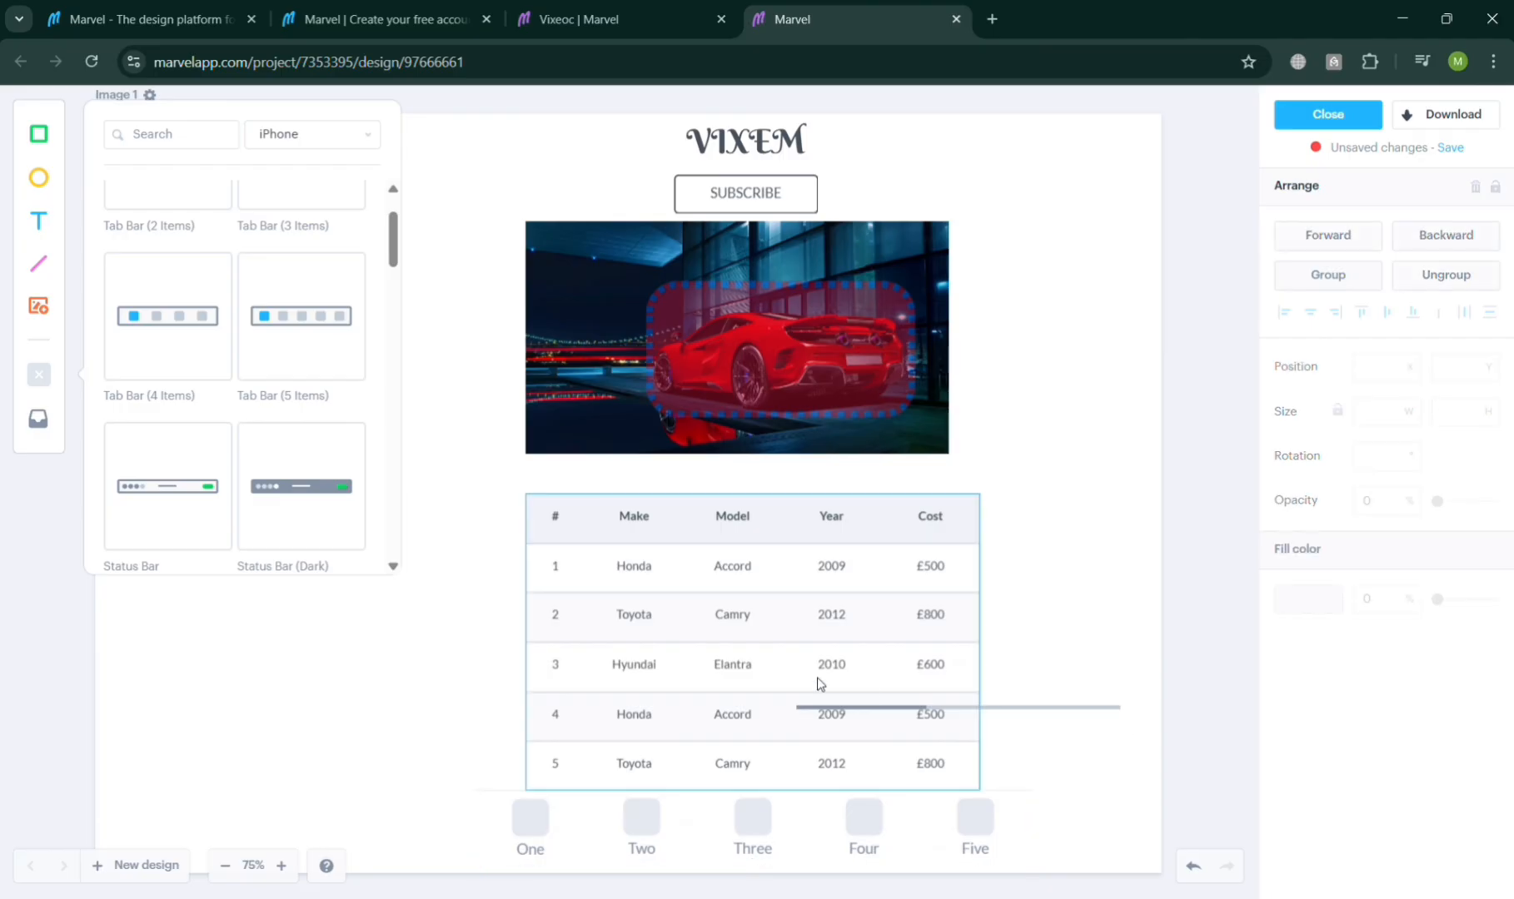
# Step: Nudge the table slightly up and left above the tab bar
pyautogui.moveTo(819, 684); pyautogui.dragTo(854, 610)
pyautogui.click(1035, 707)
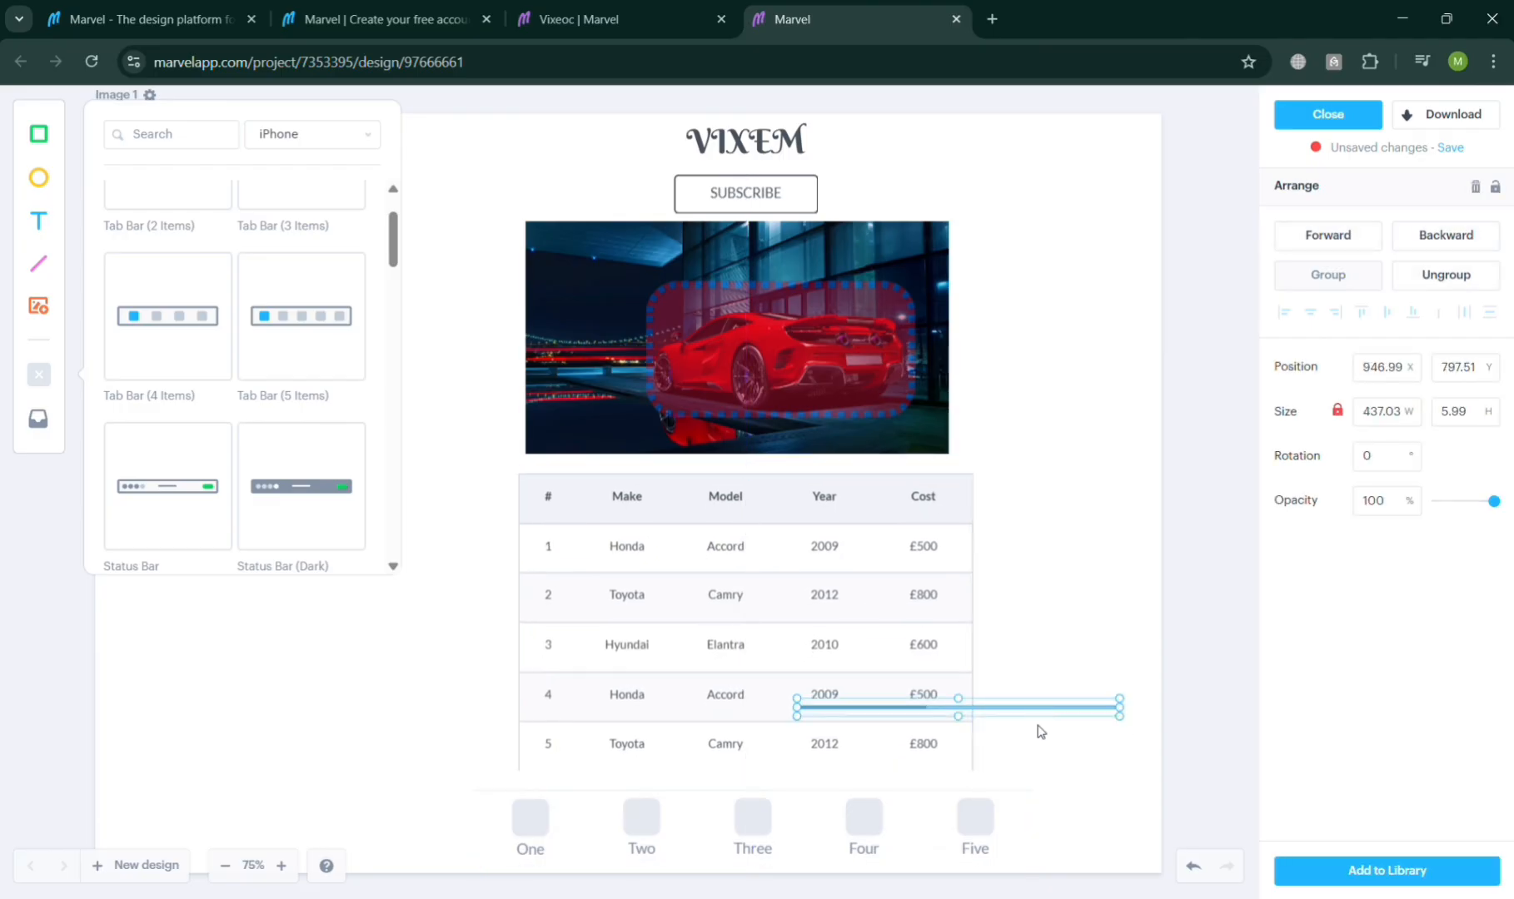
pyautogui.click(995, 770)
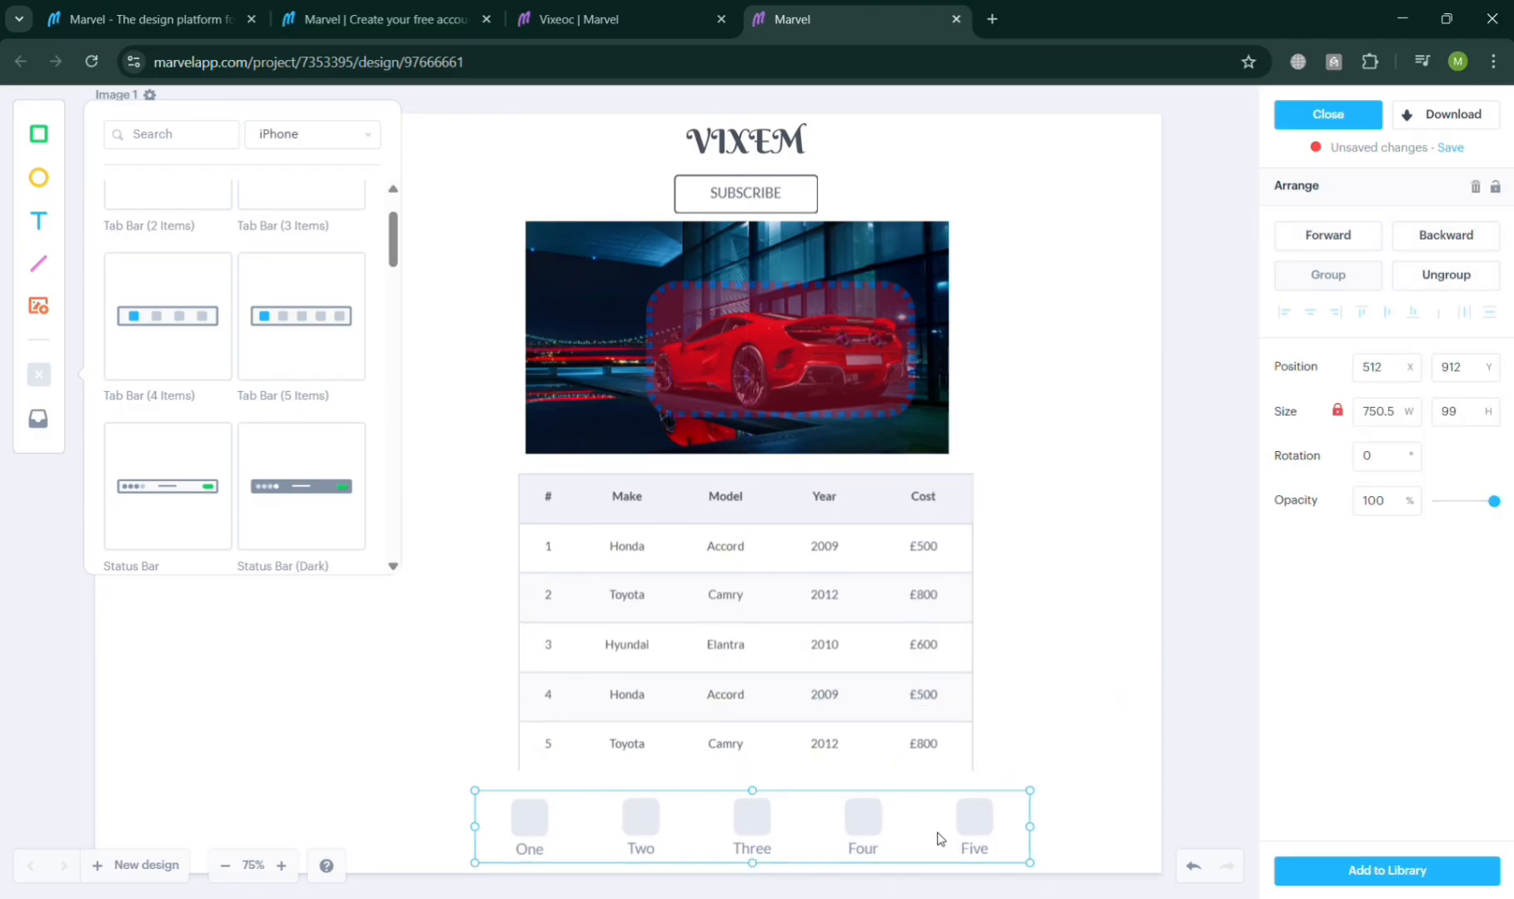